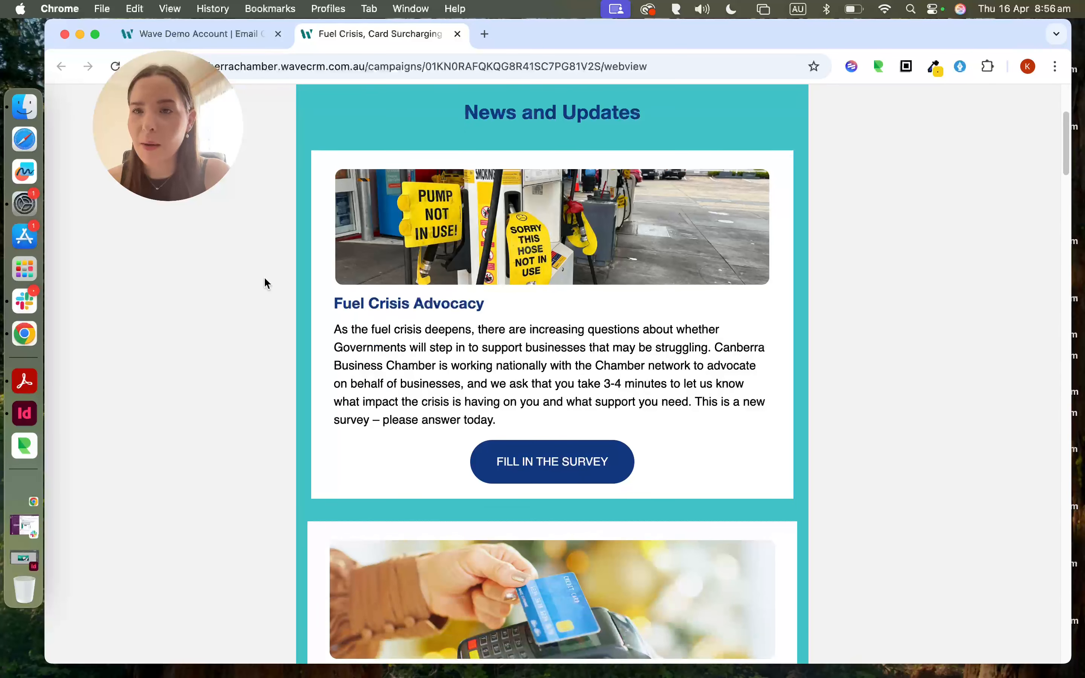
Step: Examine the published Business Pulse newsletter's layout, from News and Updates through events, member benefits and marketplace advertisements
{"action": "scroll", "coordinate": [264, 281], "scroll_direction": "down", "scroll_amount": 5}
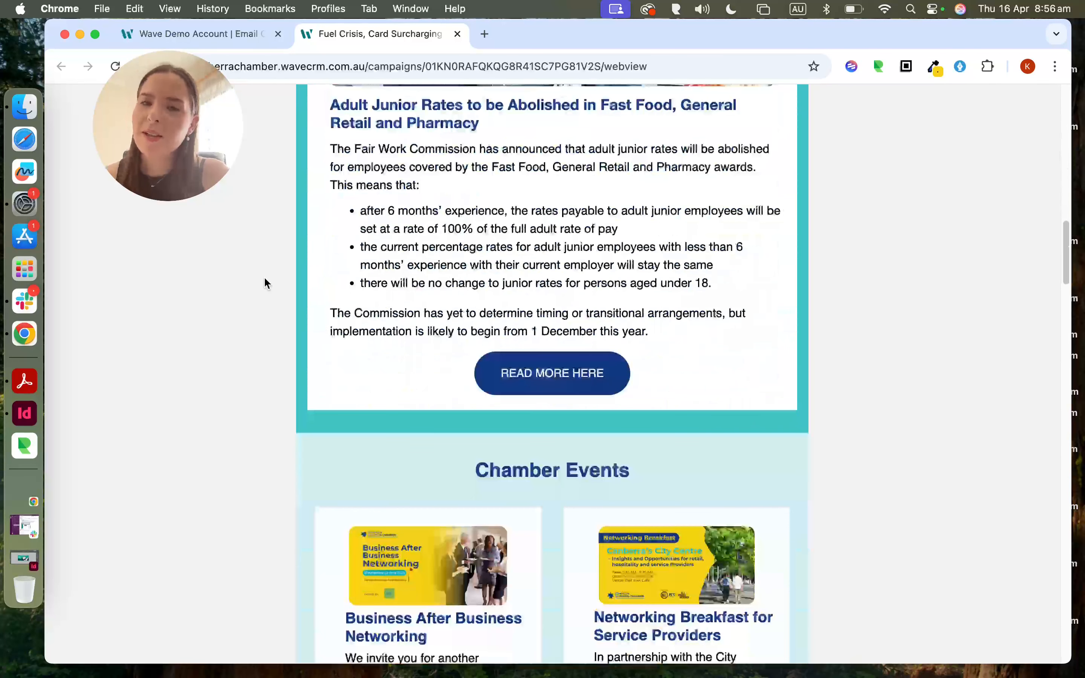
{"action": "scroll", "coordinate": [265, 281], "scroll_direction": "up", "scroll_amount": 6}
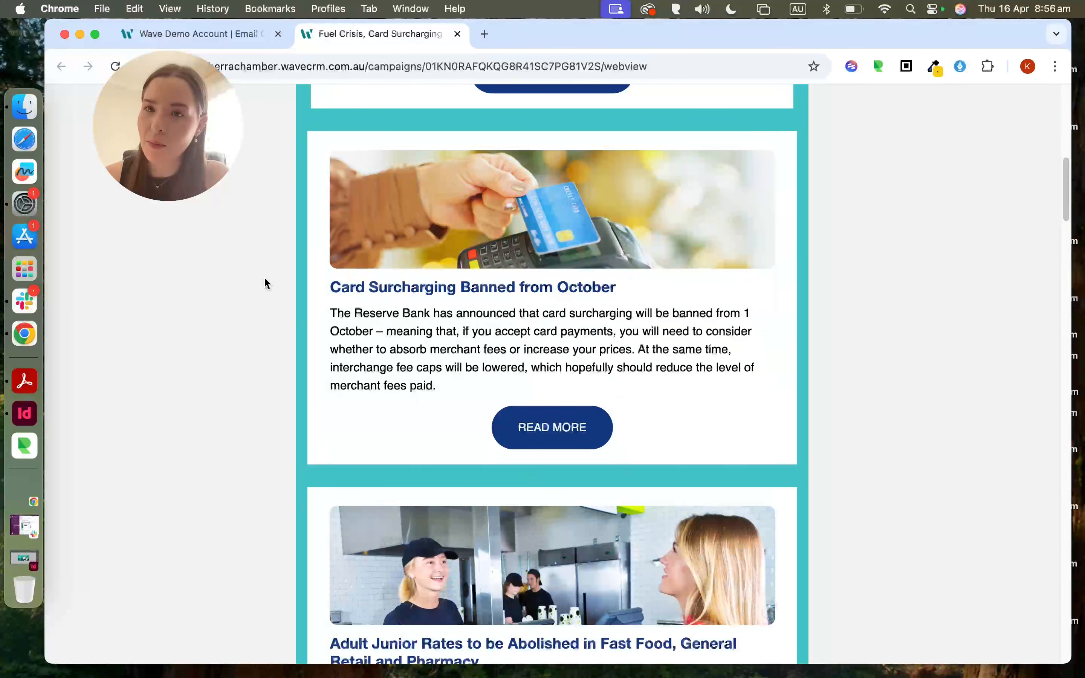
{"action": "scroll", "coordinate": [265, 279], "scroll_direction": "up", "scroll_amount": 10}
{"action": "scroll", "coordinate": [265, 279], "scroll_direction": "down", "scroll_amount": 5}
{"action": "scroll", "coordinate": [265, 279], "scroll_direction": "down", "scroll_amount": 10}
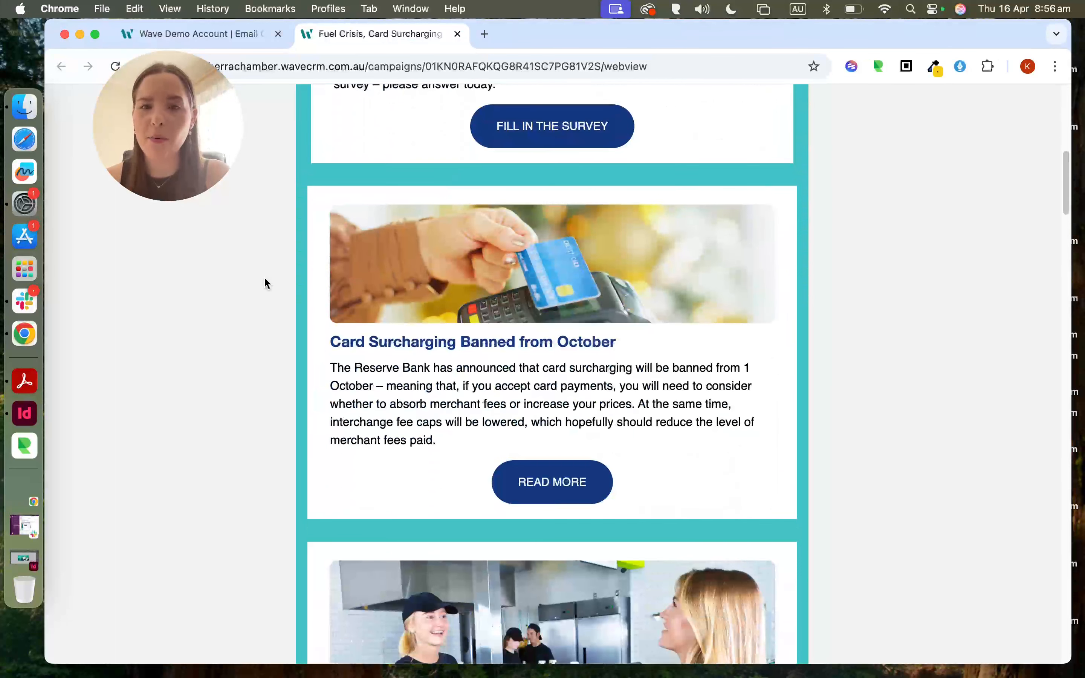
{"action": "scroll", "coordinate": [264, 282], "scroll_direction": "down", "scroll_amount": 15}
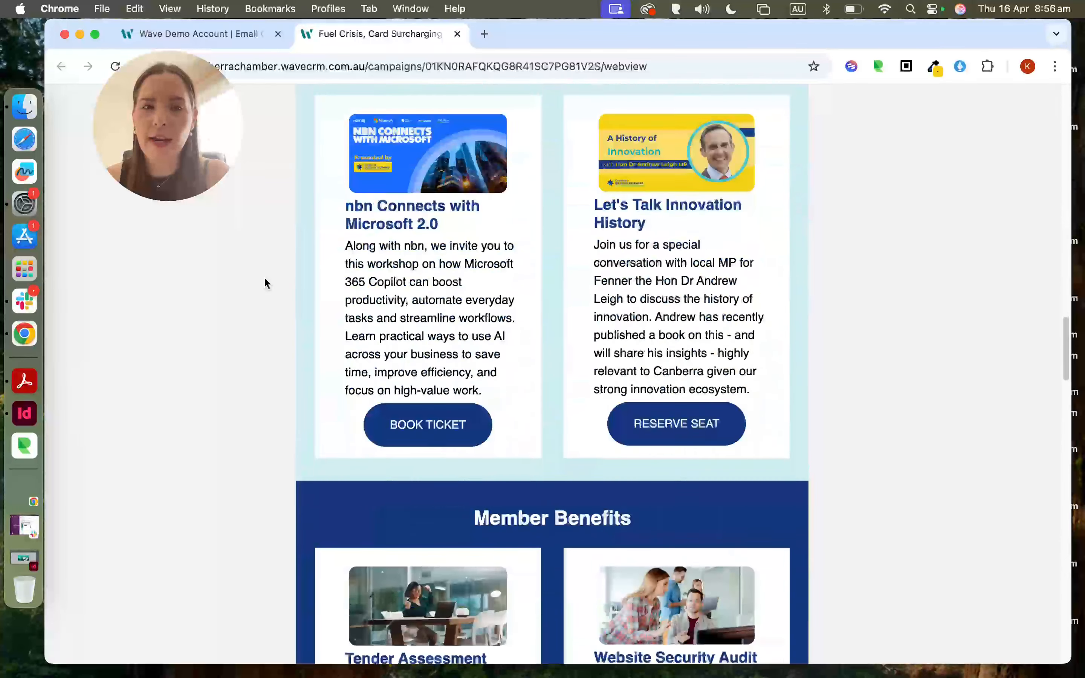
{"action": "scroll", "coordinate": [264, 279], "scroll_direction": "down", "scroll_amount": 15}
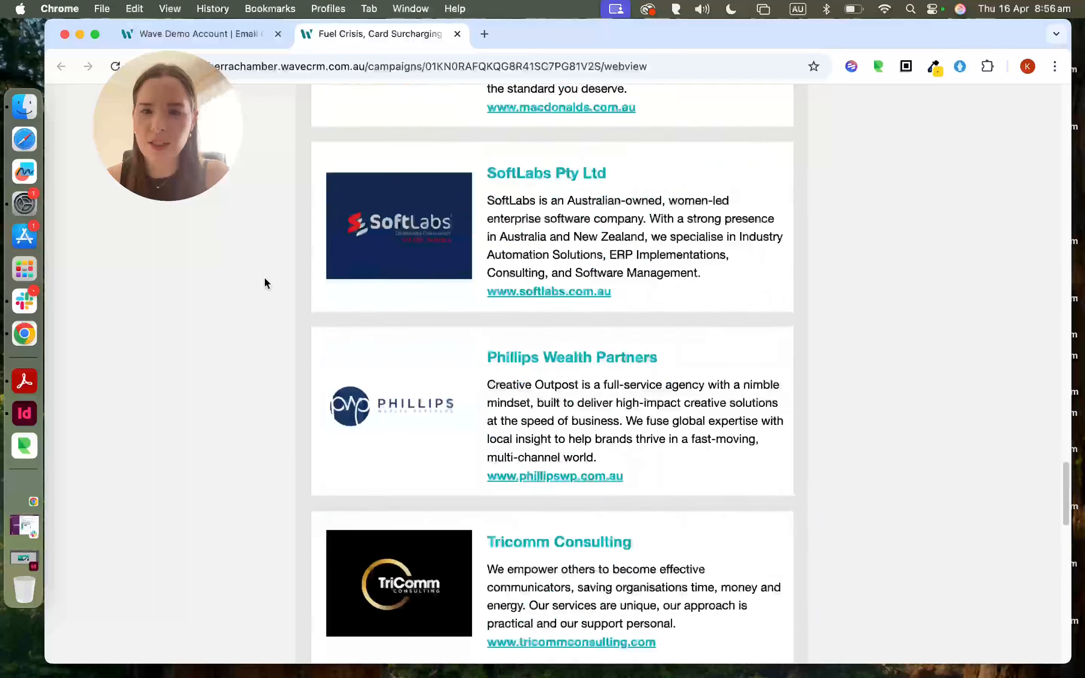
{"action": "scroll", "coordinate": [264, 283], "scroll_direction": "down", "scroll_amount": 5}
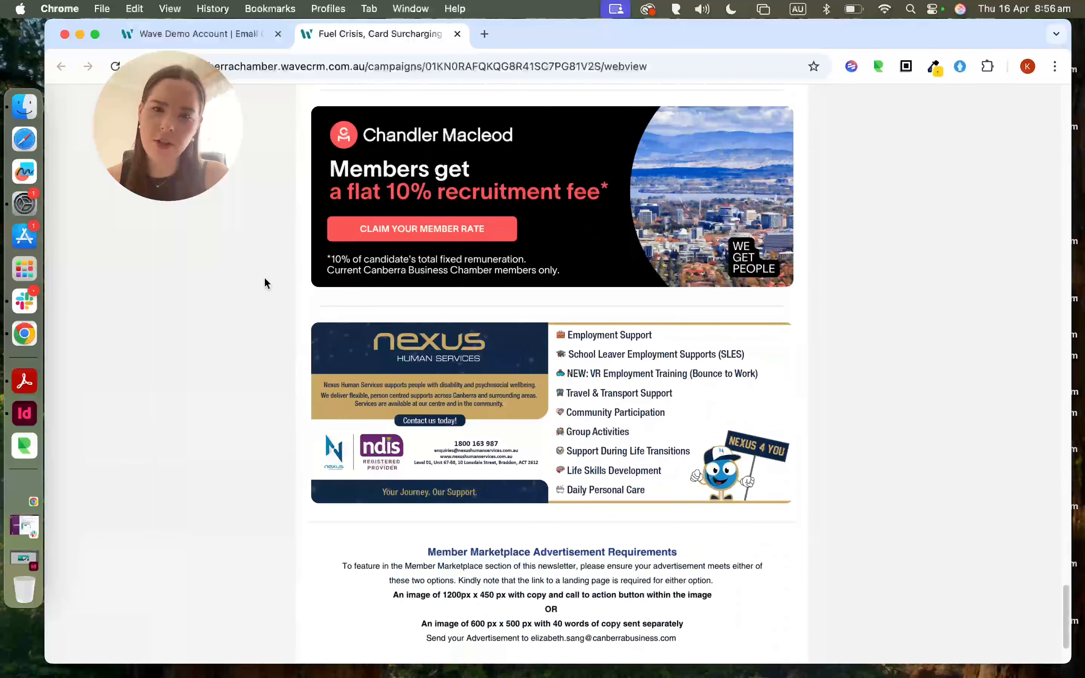
{"action": "scroll", "coordinate": [264, 283], "scroll_direction": "up", "scroll_amount": 15}
{"action": "scroll", "coordinate": [265, 279], "scroll_direction": "up", "scroll_amount": 20}
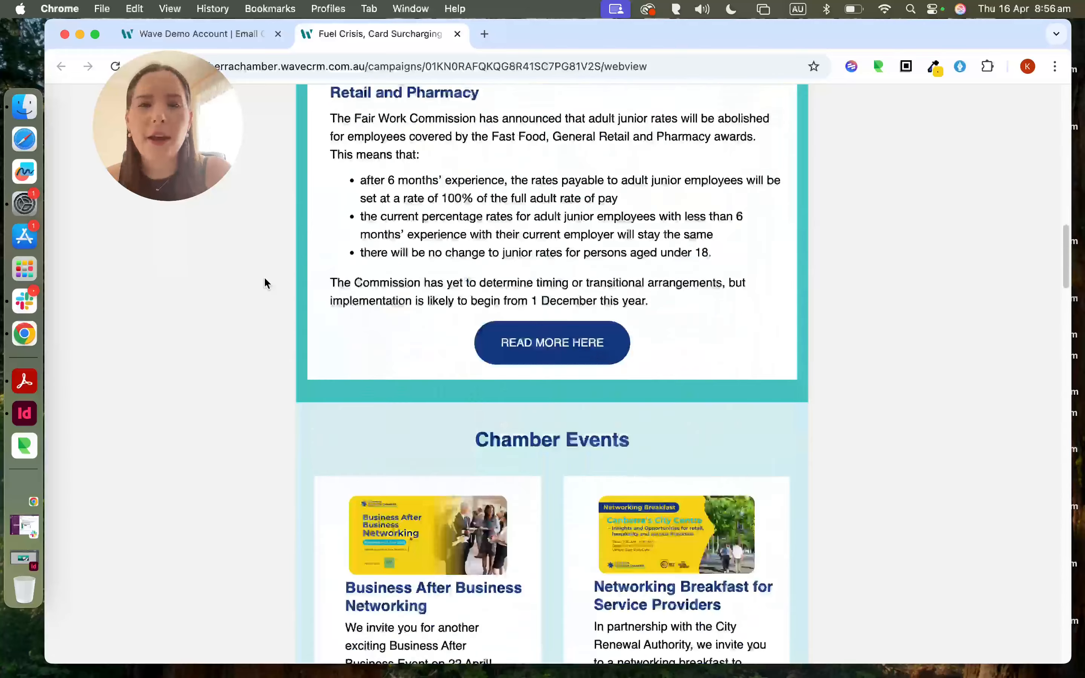
{"action": "scroll", "coordinate": [264, 279], "scroll_direction": "down", "scroll_amount": 3}
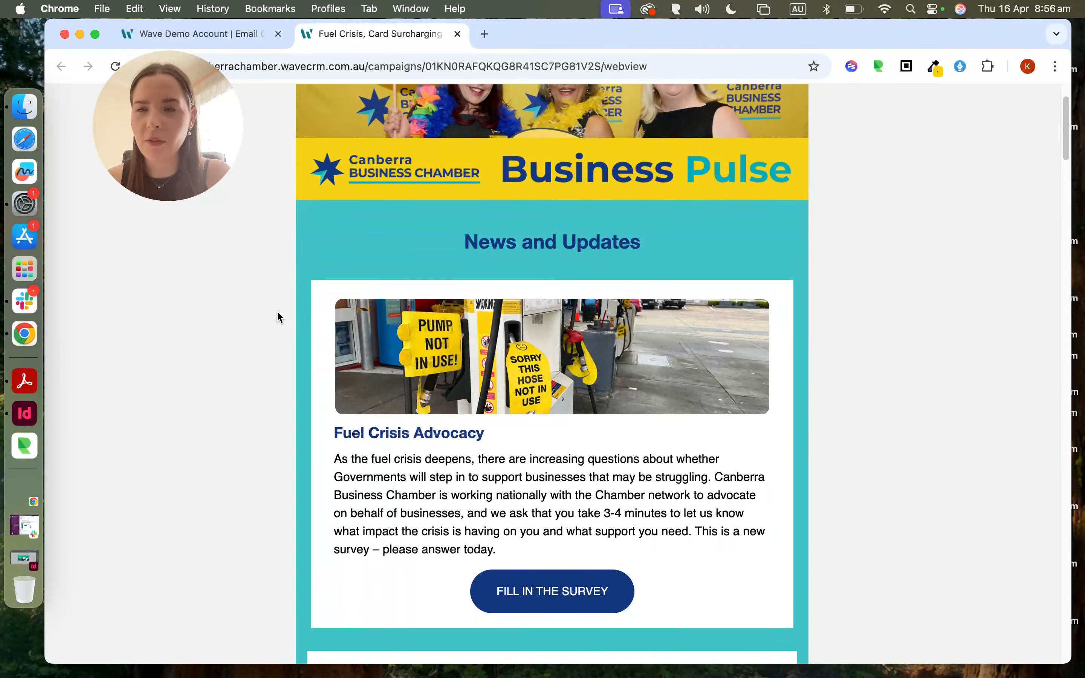
{"action": "scroll", "coordinate": [276, 317], "scroll_direction": "down", "scroll_amount": 2}
{"action": "scroll", "coordinate": [490, 432], "scroll_direction": "down", "scroll_amount": 2}
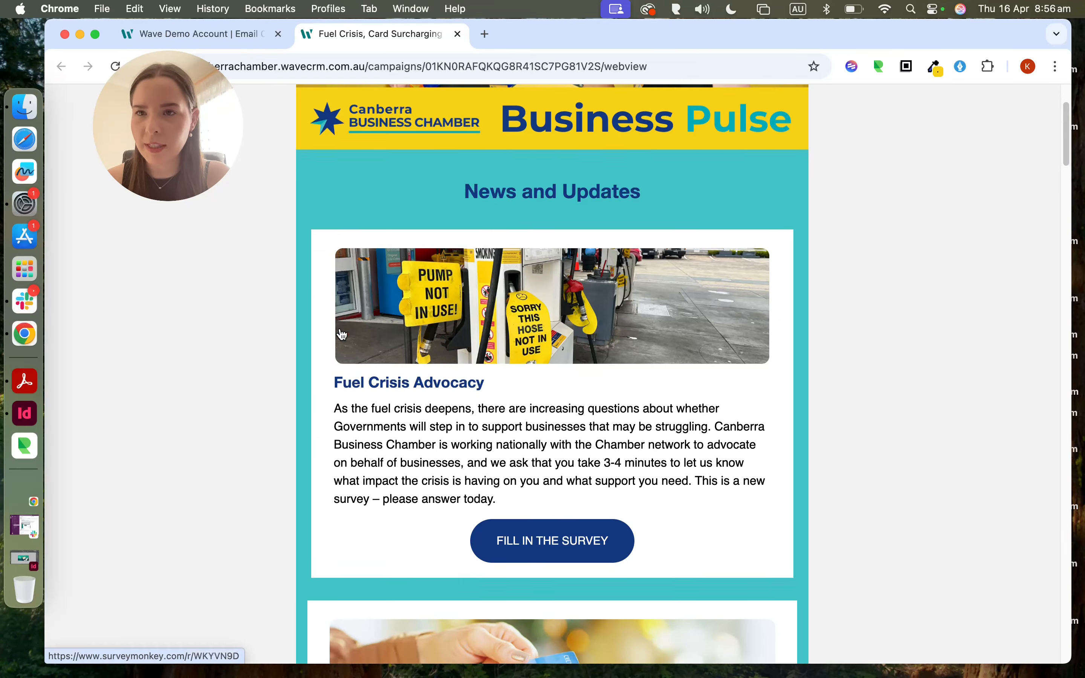
Step: In the Wave campaign editor, insert an empty single-column row between the Fuel Crisis Advocacy and Chamber Events sections
{"action": "left_click", "coordinate": [210, 37]}
{"action": "left_click", "coordinate": [302, 32]}
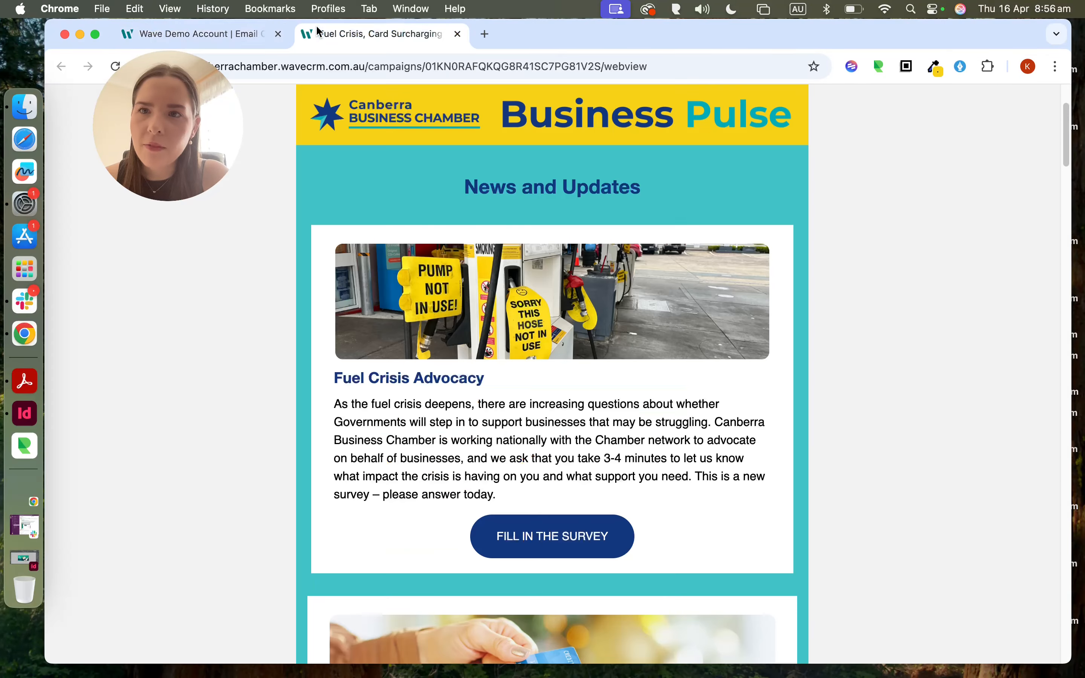
{"action": "left_click", "coordinate": [196, 29]}
{"action": "scroll", "coordinate": [288, 282], "scroll_direction": "down", "scroll_amount": 5}
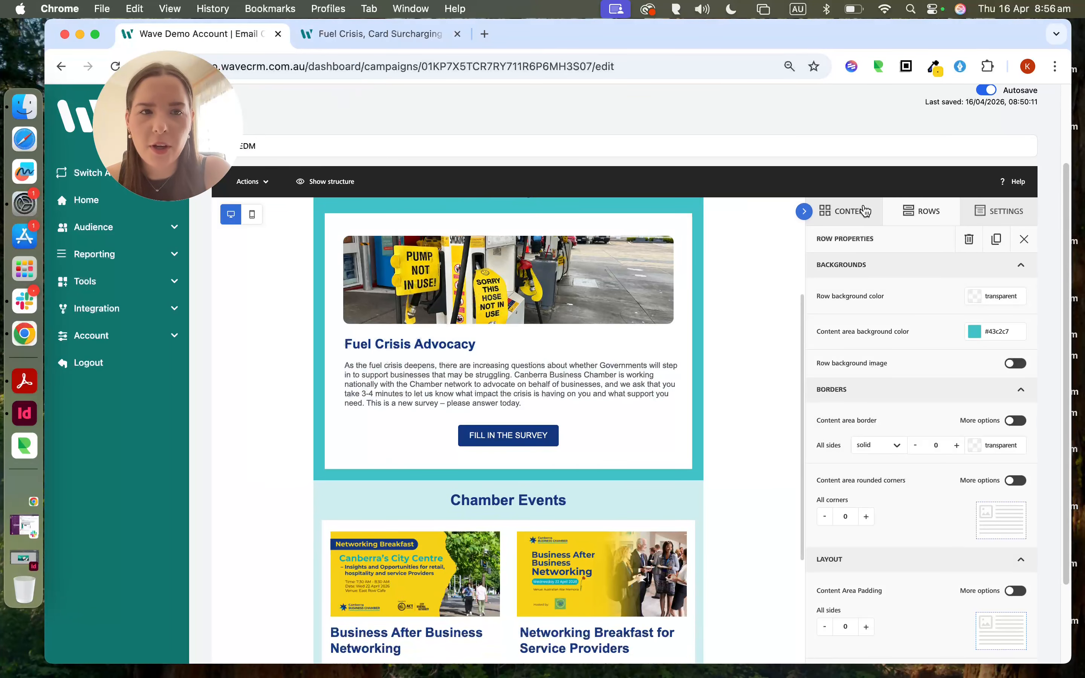
{"action": "left_click", "coordinate": [859, 219]}
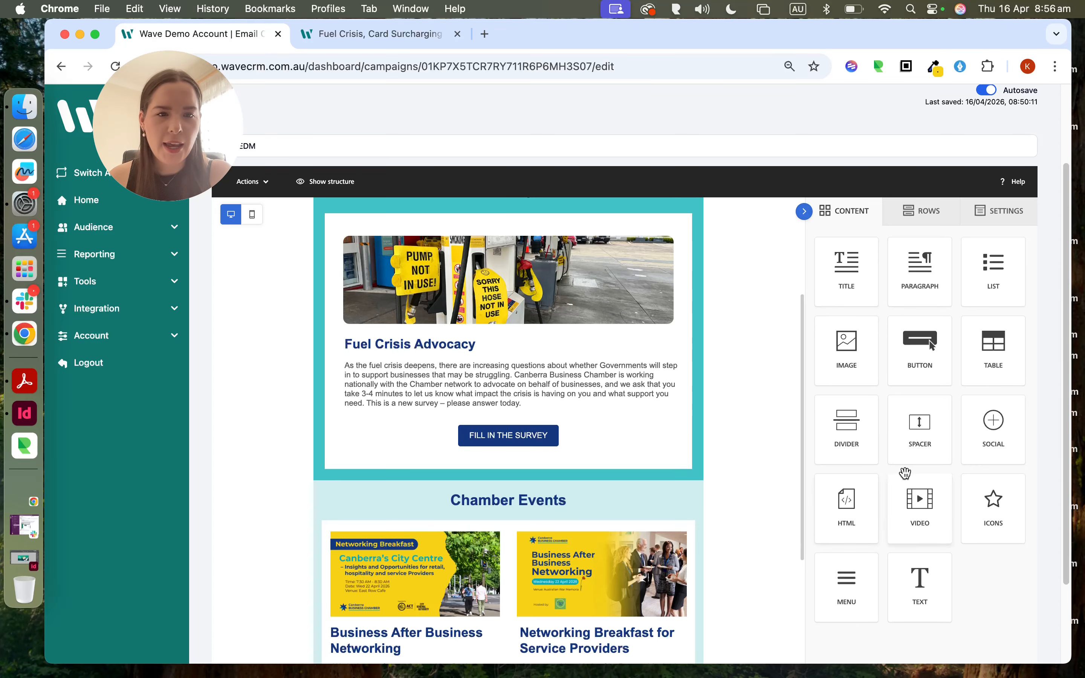
{"action": "left_click", "coordinate": [909, 223]}
{"action": "left_click_drag", "start_coordinate": [886, 308], "coordinate": [537, 479]}
{"action": "scroll", "coordinate": [349, 417], "scroll_direction": "down", "scroll_amount": 2}
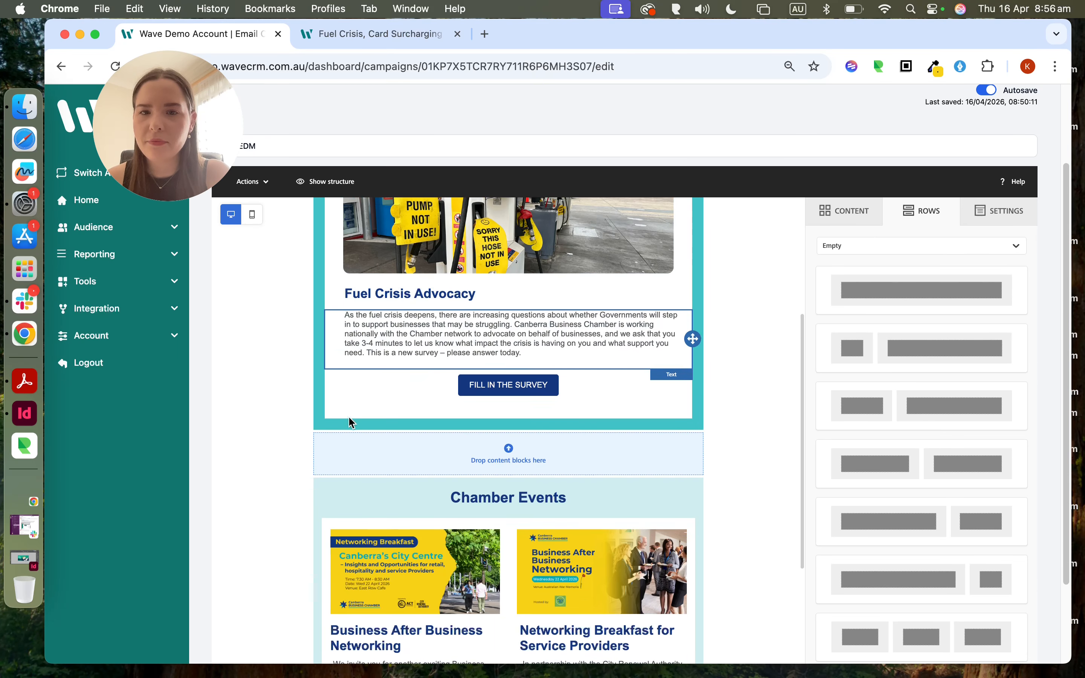
Step: Add an image block to the empty row and fill it with 'Header (2)1.png from the Canberra EDM folder
{"action": "left_click", "coordinate": [844, 211]}
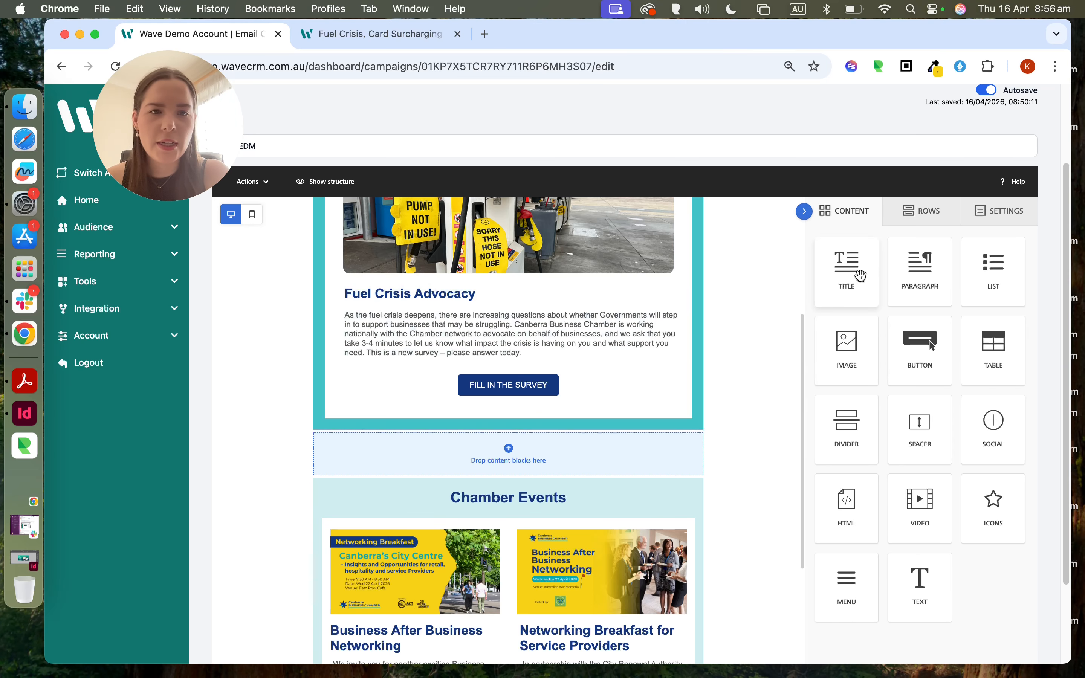
{"action": "left_click_drag", "start_coordinate": [847, 345], "coordinate": [505, 453]}
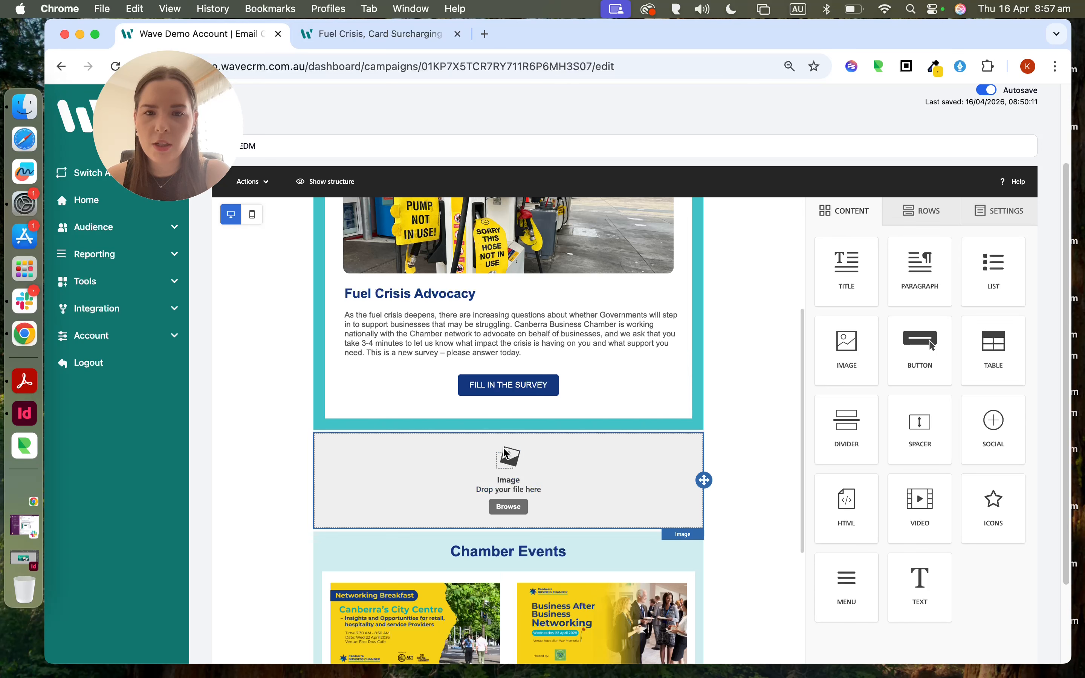
{"action": "left_click", "coordinate": [18, 110]}
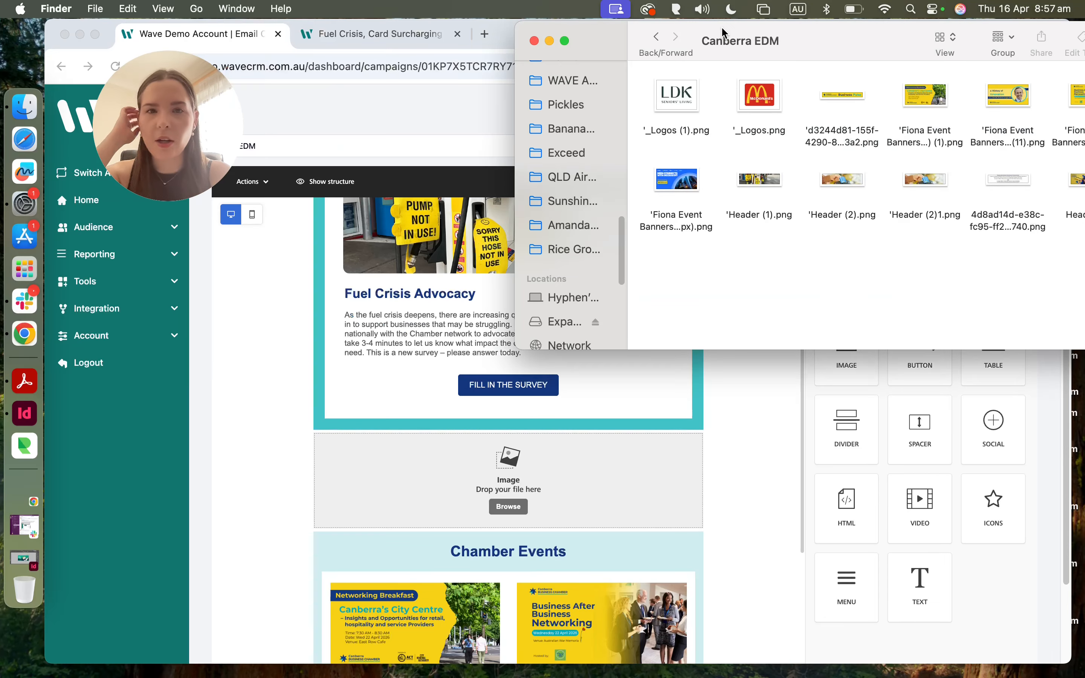
{"action": "left_click_drag", "start_coordinate": [767, 41], "coordinate": [668, 58]}
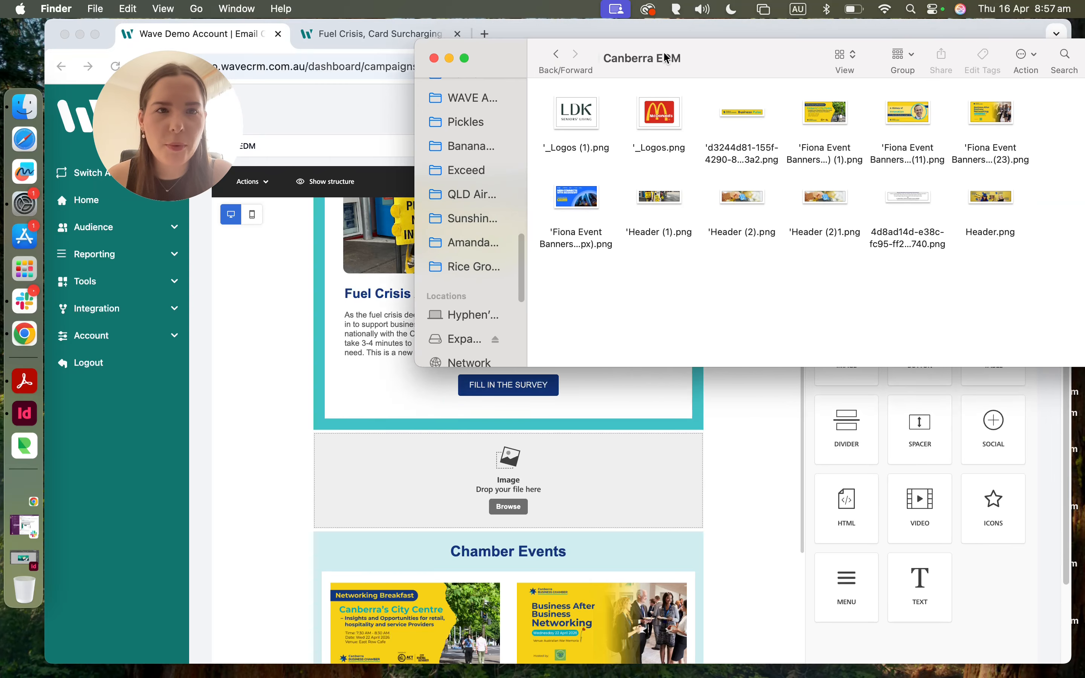
{"action": "left_click_drag", "start_coordinate": [826, 197], "coordinate": [502, 471]}
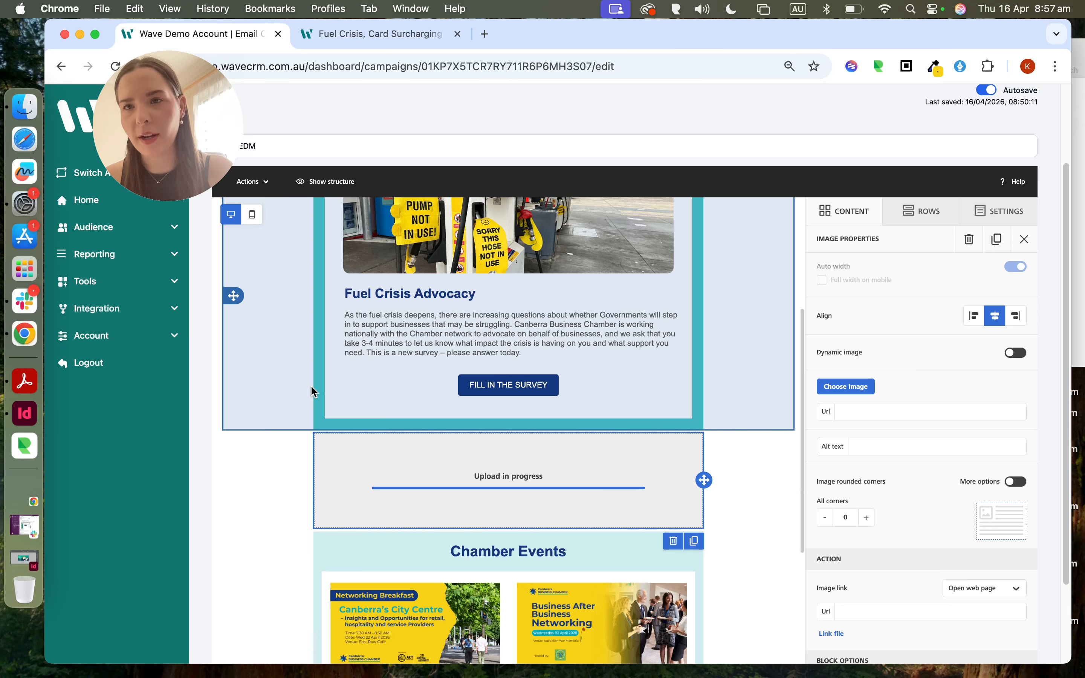
Step: Examine the content area border and layout settings of the Fuel Crisis Advocacy row for comparison with the card image row
{"action": "left_click", "coordinate": [283, 369]}
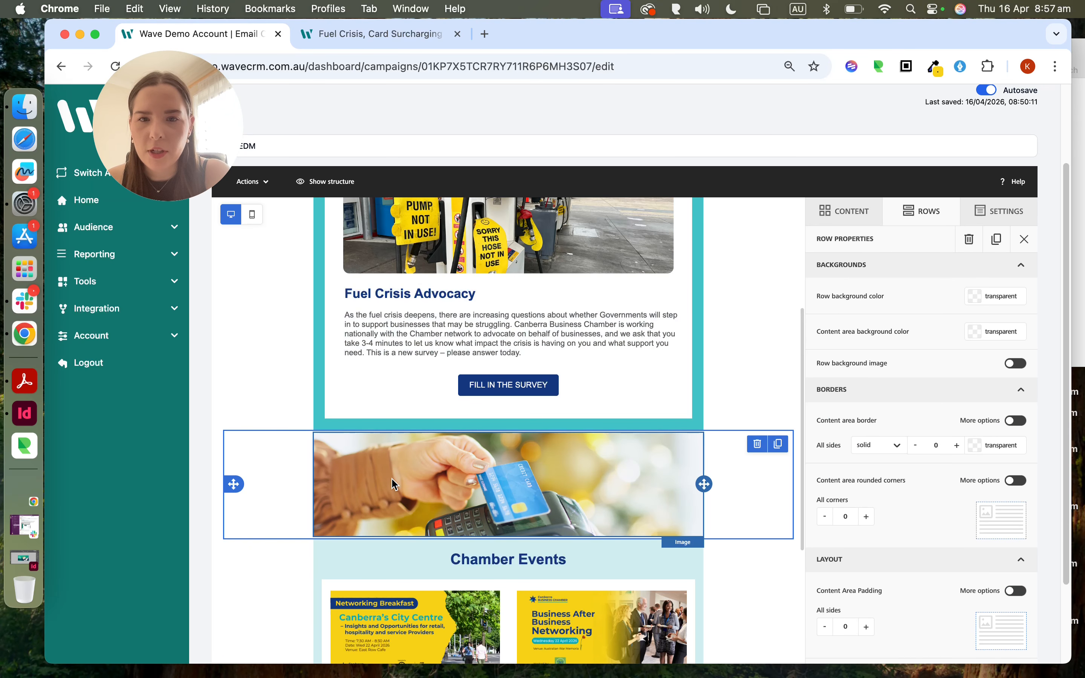
{"action": "left_click", "coordinate": [392, 478]}
{"action": "left_click", "coordinate": [266, 467]}
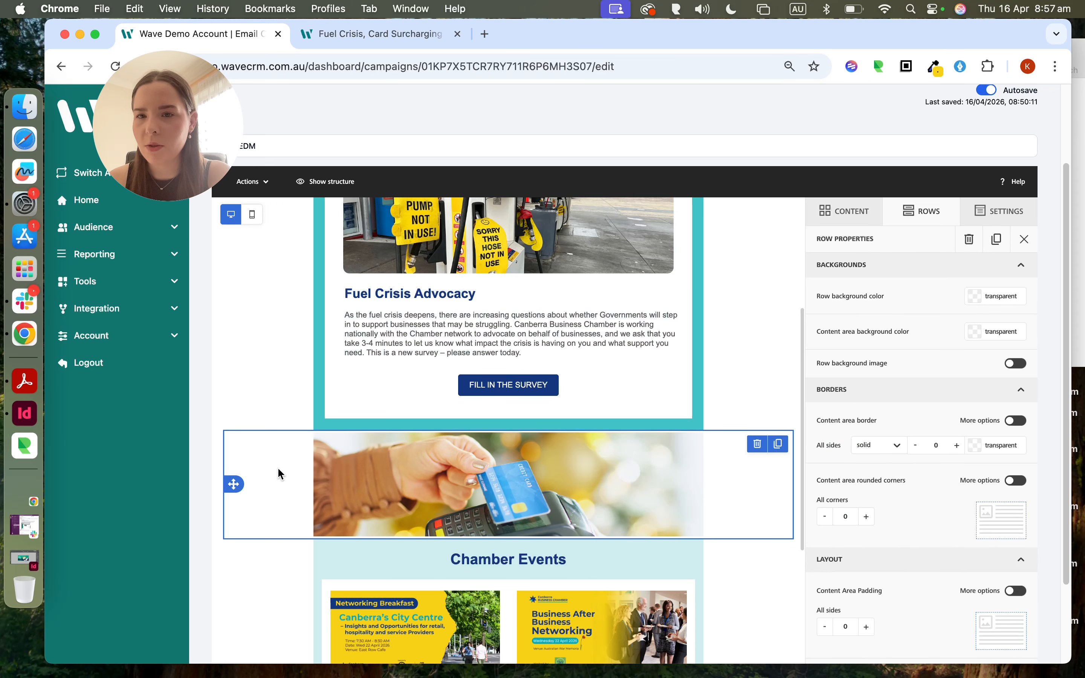
{"action": "scroll", "coordinate": [271, 393], "scroll_direction": "up", "scroll_amount": 3}
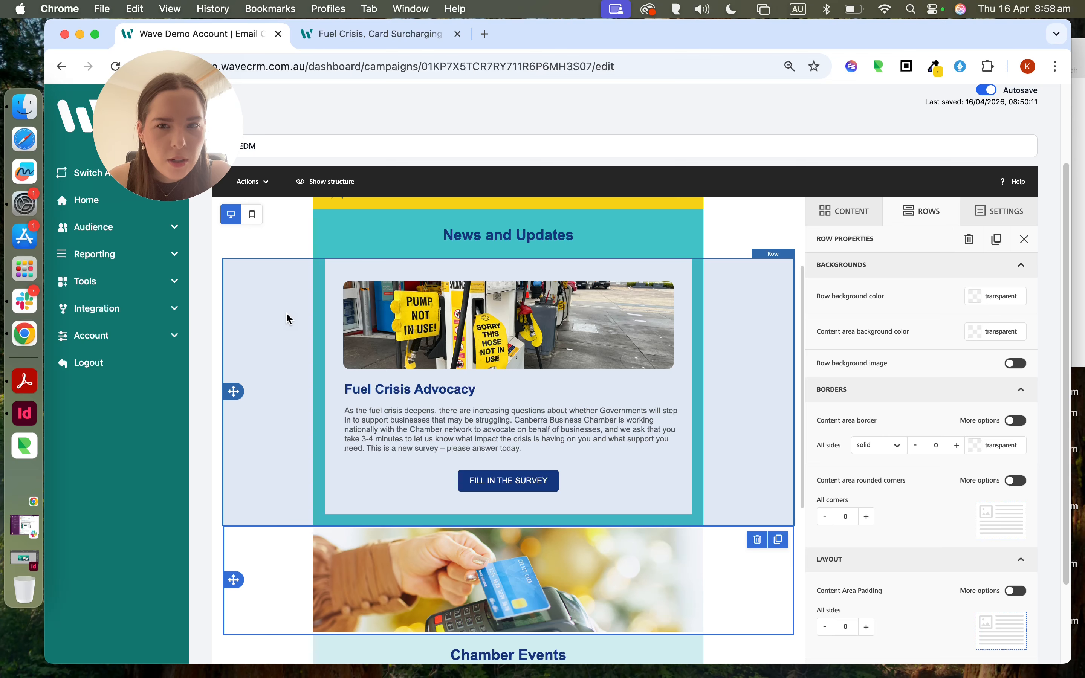
{"action": "left_click", "coordinate": [287, 314]}
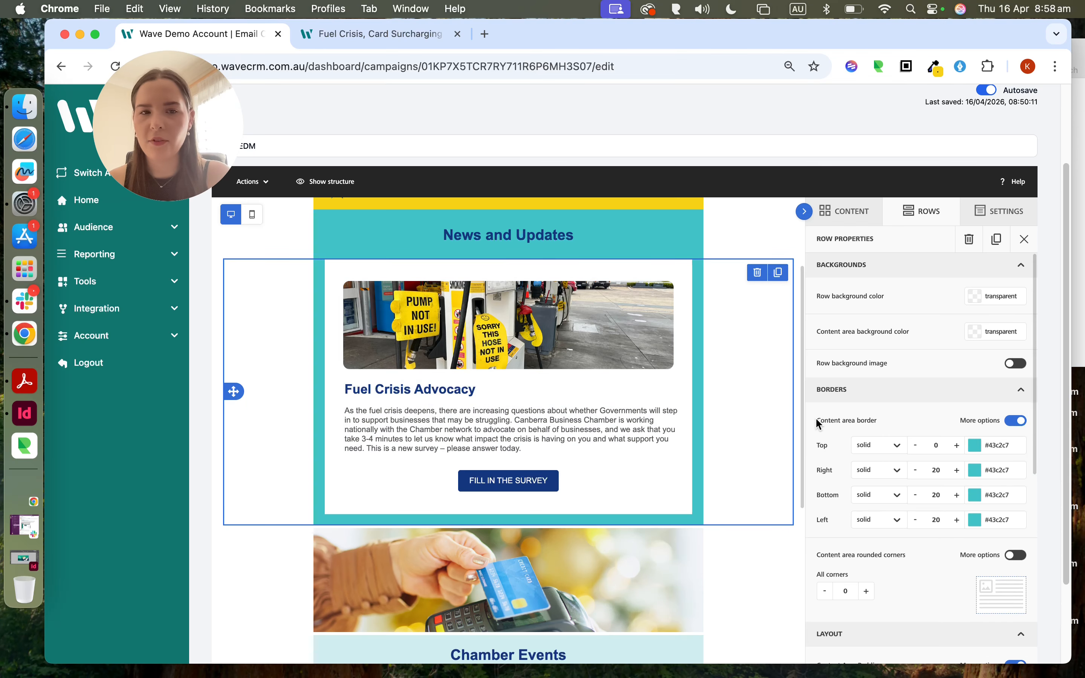
{"action": "scroll", "coordinate": [816, 420], "scroll_direction": "down", "scroll_amount": 2}
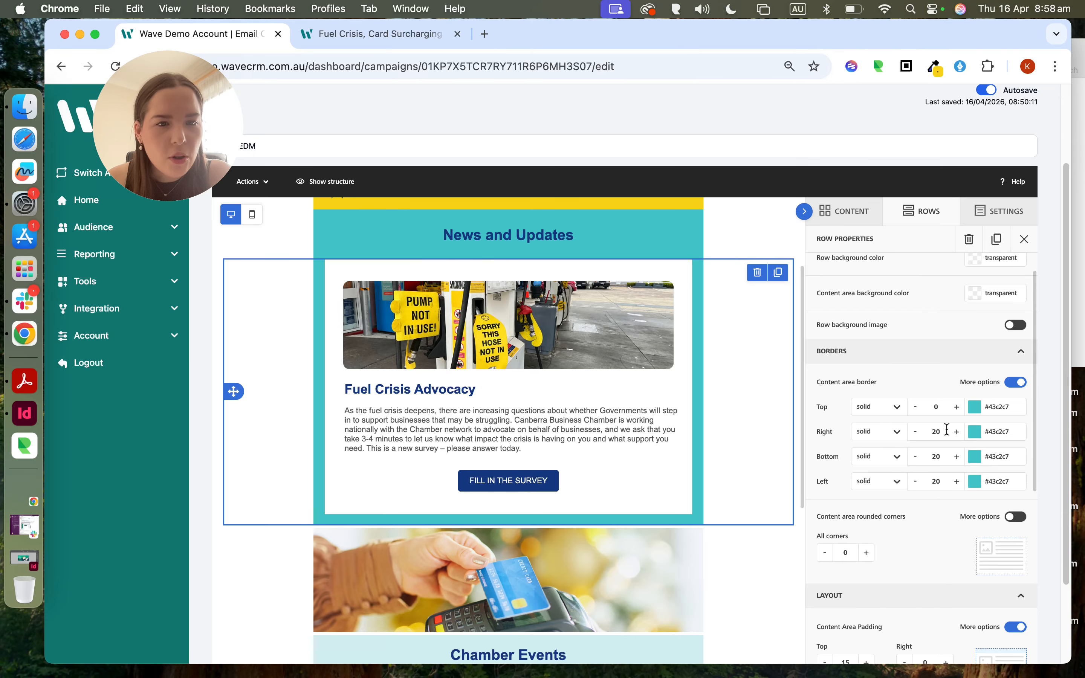
{"action": "scroll", "coordinate": [276, 572], "scroll_direction": "down", "scroll_amount": 3}
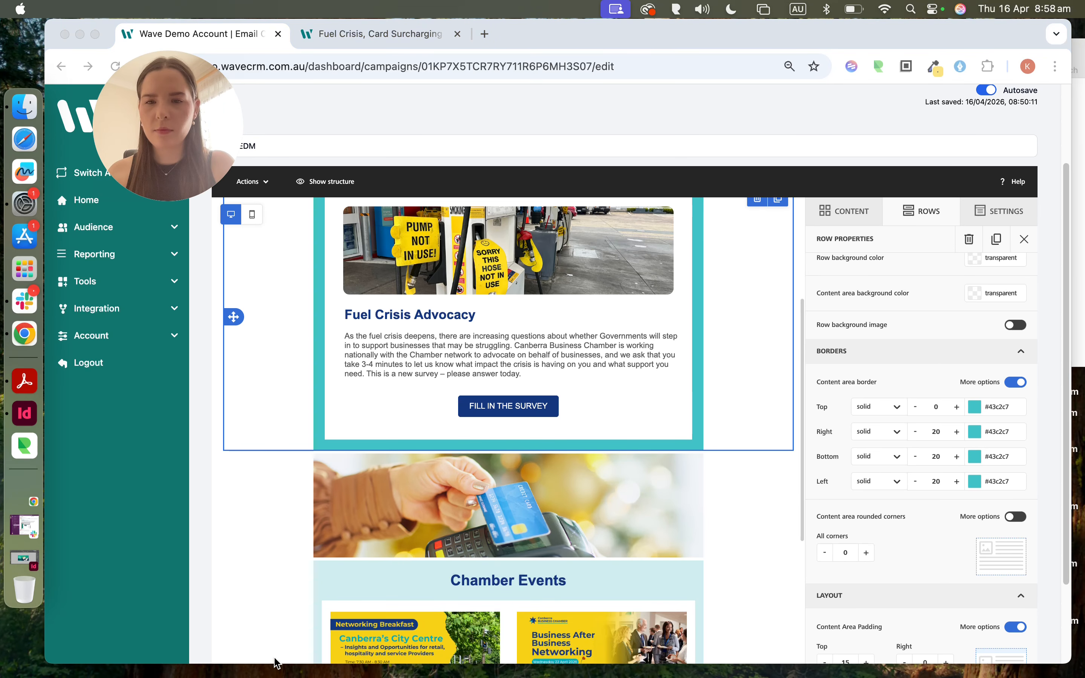
{"action": "scroll", "coordinate": [272, 461], "scroll_direction": "down", "scroll_amount": 1}
Step: Enable individual content area borders on the card image row and colour the right, bottom and left sides #43c2c7
{"action": "left_click", "coordinate": [294, 466]}
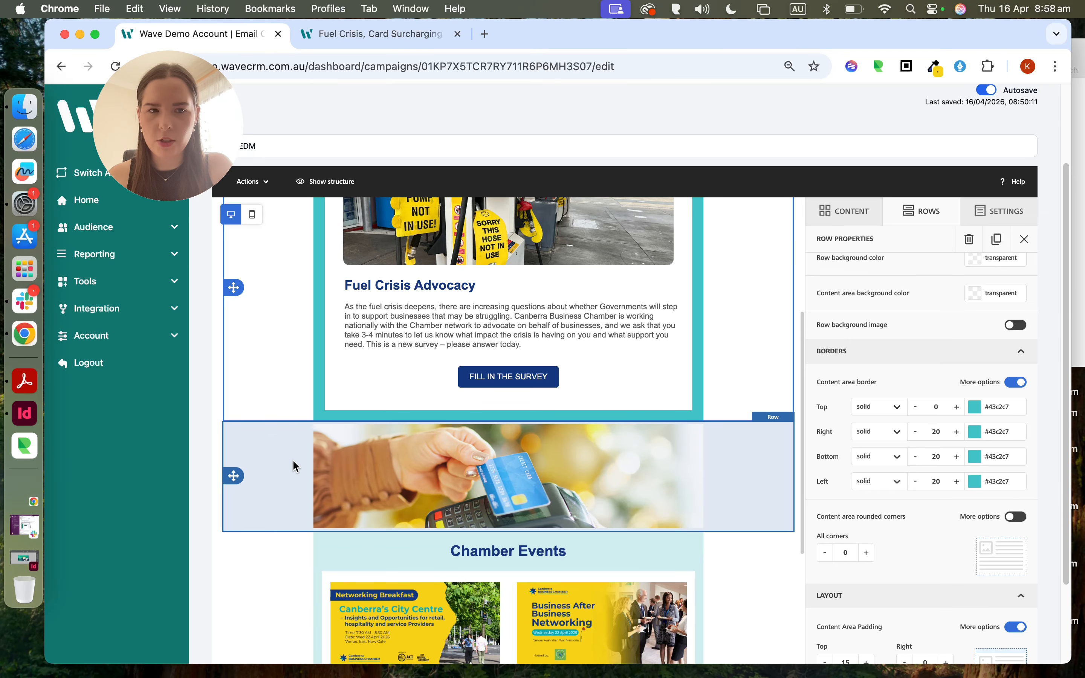
{"action": "left_click", "coordinate": [287, 459]}
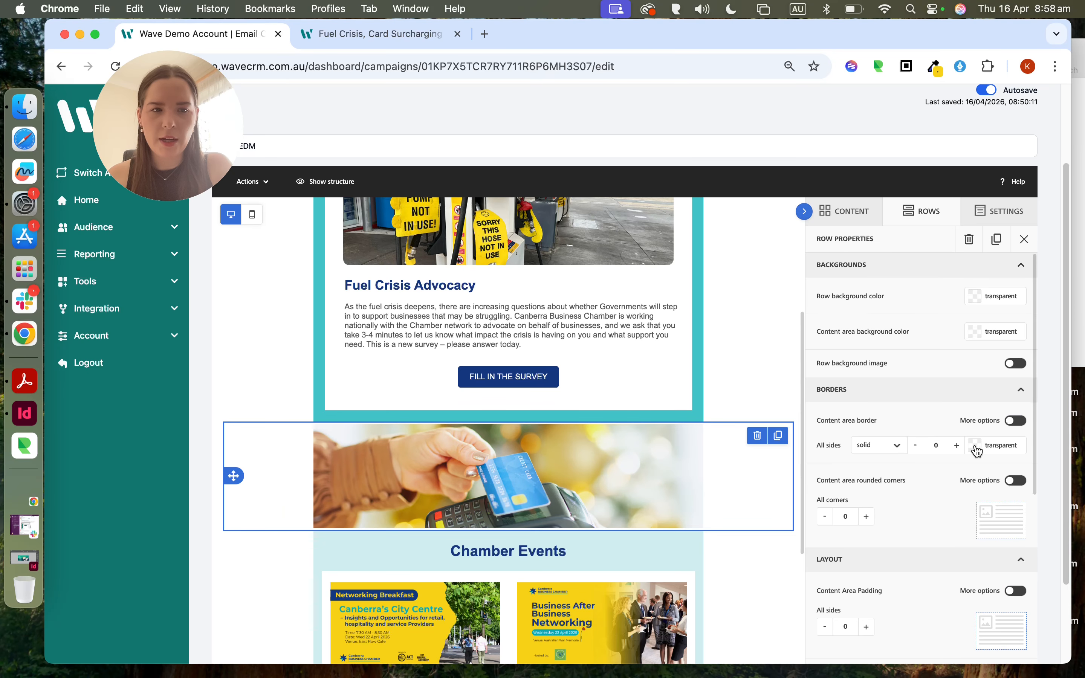
{"action": "left_click", "coordinate": [1017, 421]}
{"action": "scroll", "coordinate": [945, 395], "scroll_direction": "down", "scroll_amount": 1}
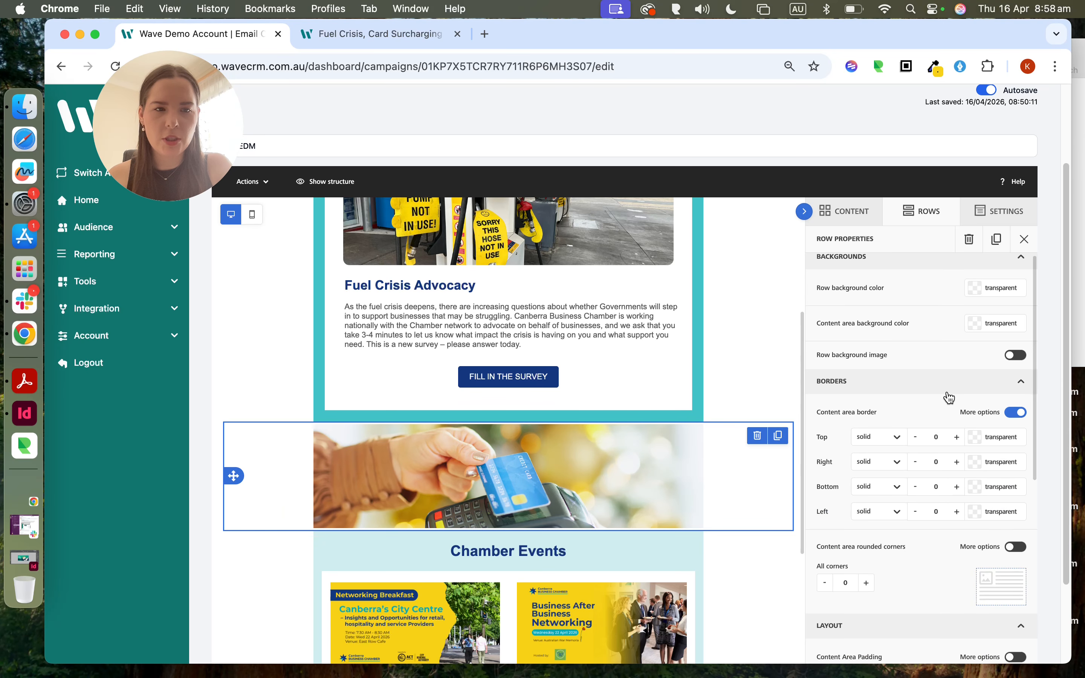
{"action": "left_click", "coordinate": [976, 452]}
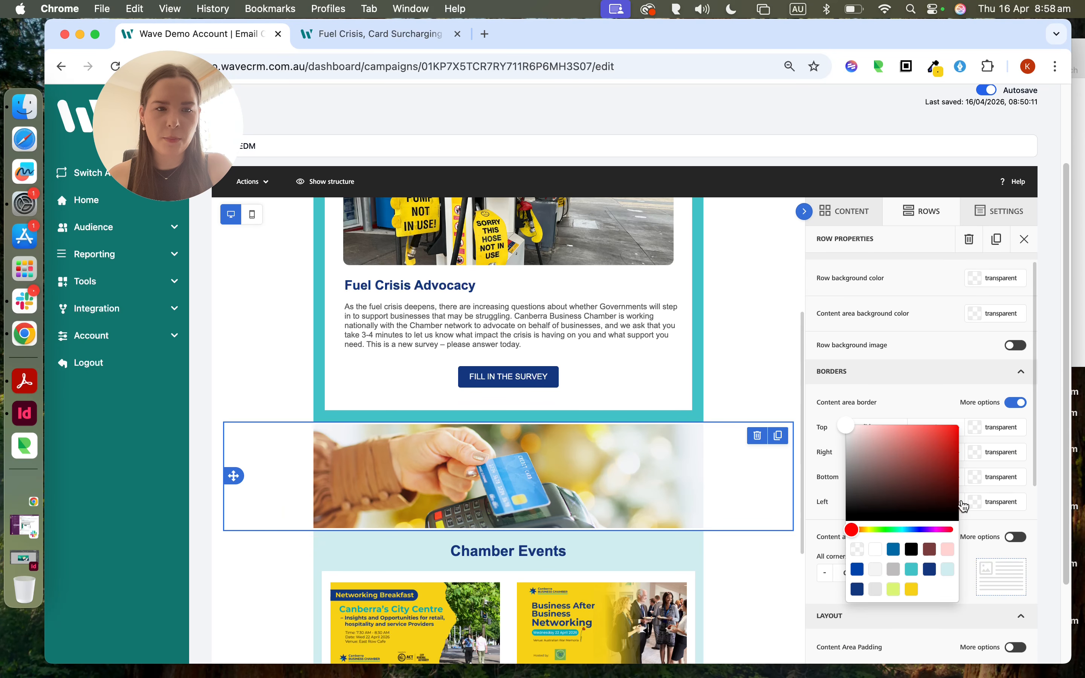
{"action": "left_click", "coordinate": [913, 573]}
{"action": "scroll", "coordinate": [929, 555], "scroll_direction": "down", "scroll_amount": 2}
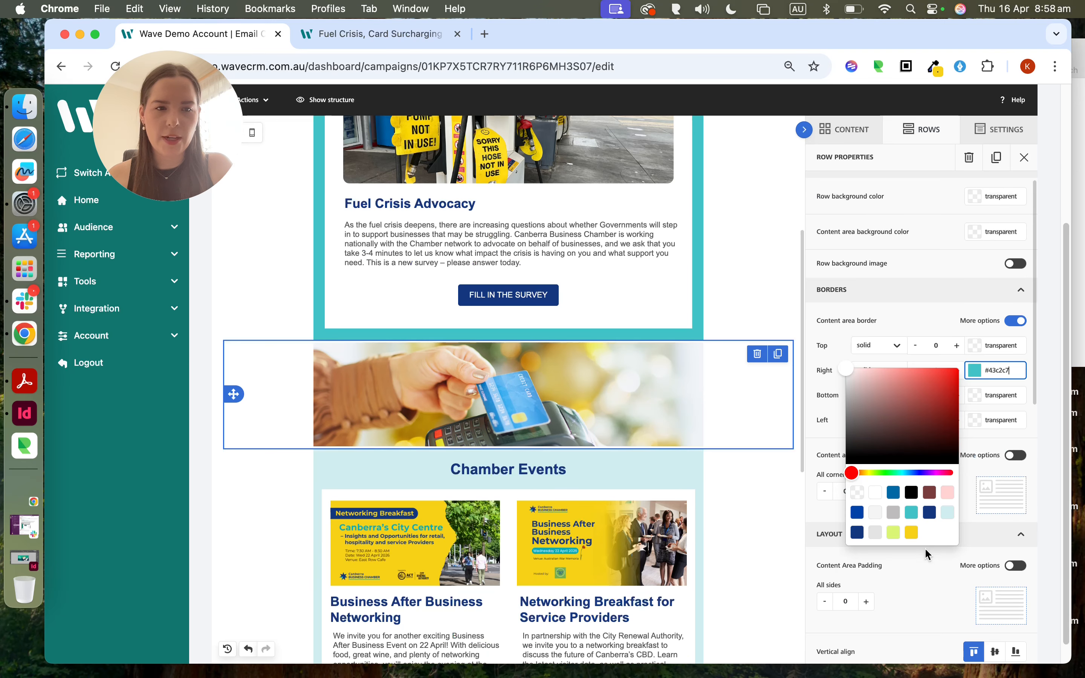
{"action": "left_click", "coordinate": [911, 513]}
{"action": "left_click", "coordinate": [972, 426]}
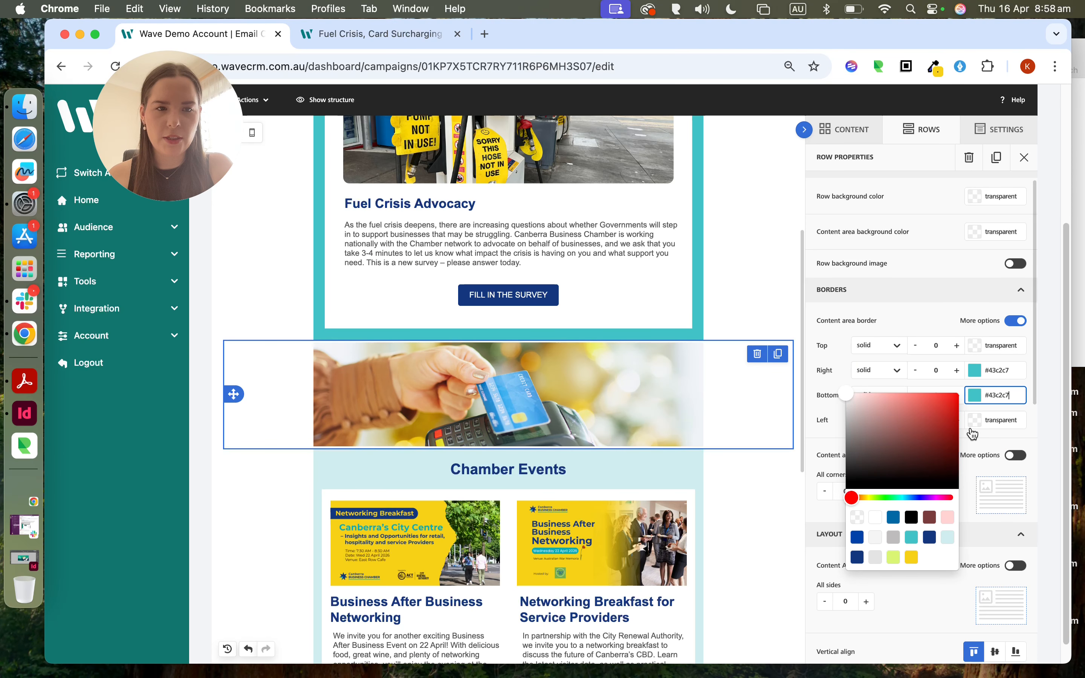
{"action": "left_click", "coordinate": [911, 538]}
Step: Set the card image row's right, bottom and left border widths to 15 and compare them with the Fuel Crisis Advocacy row's borders
{"action": "left_click", "coordinate": [932, 369]}
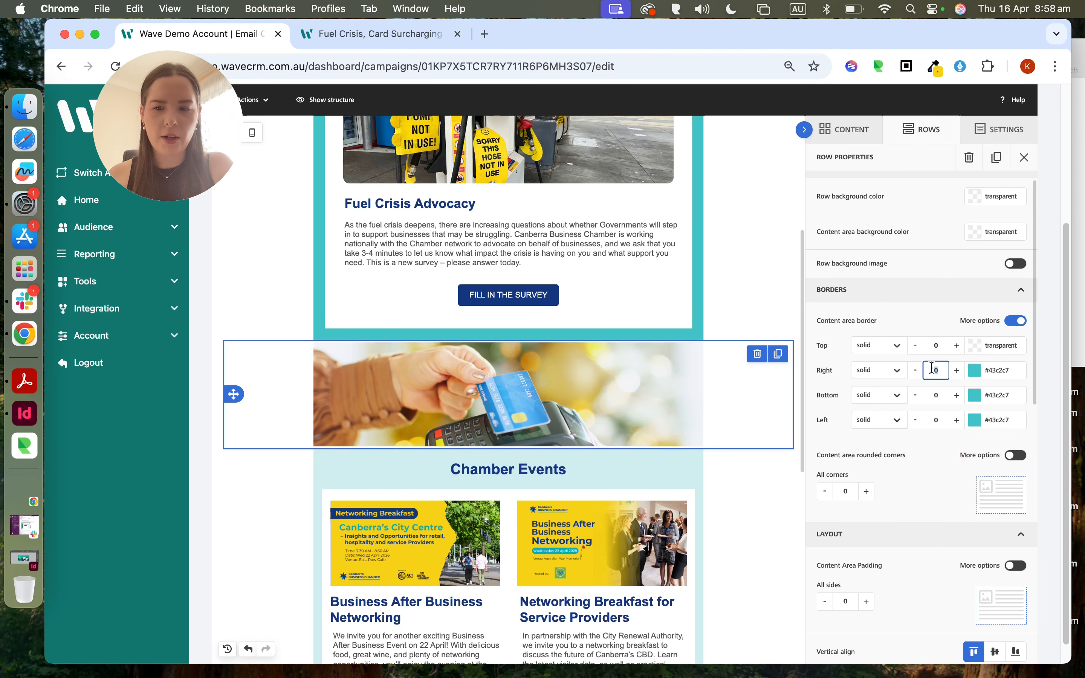
{"action": "type", "text": "15"}
{"action": "left_click", "coordinate": [936, 396]}
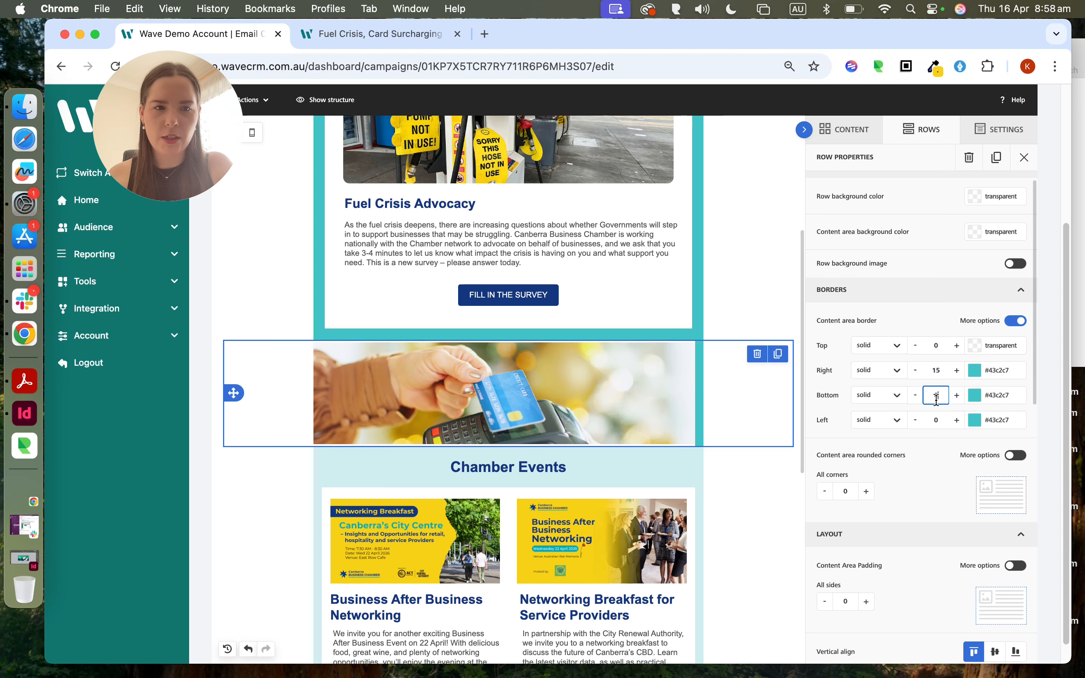
{"action": "type", "text": "15"}
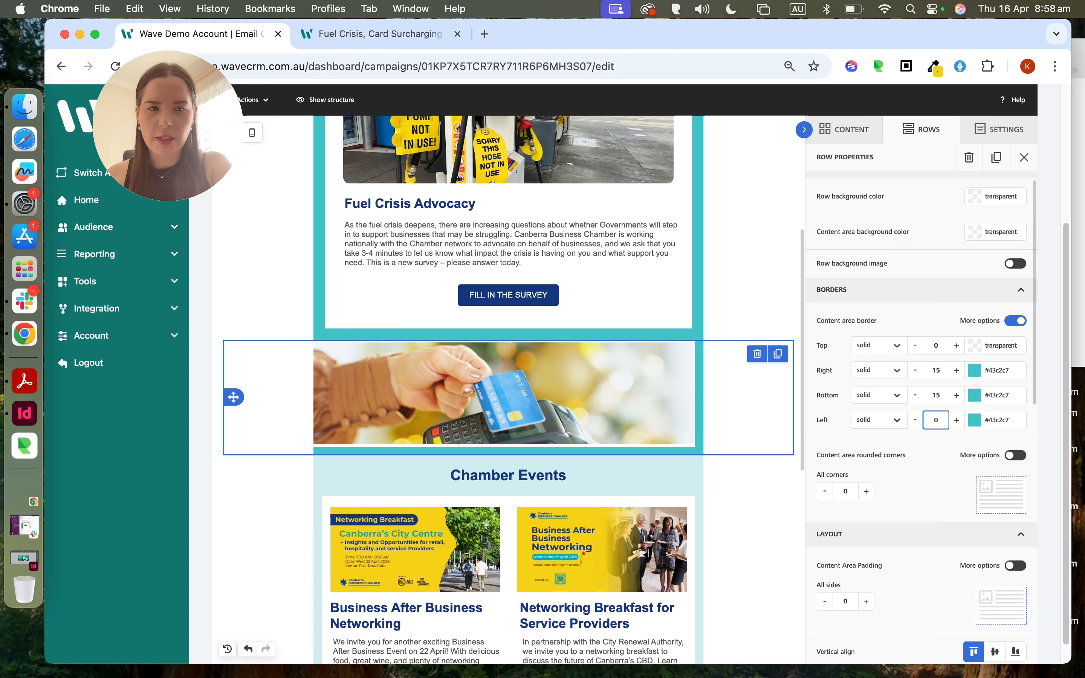
{"action": "type", "text": "15"}
{"action": "left_click", "coordinate": [283, 228]}
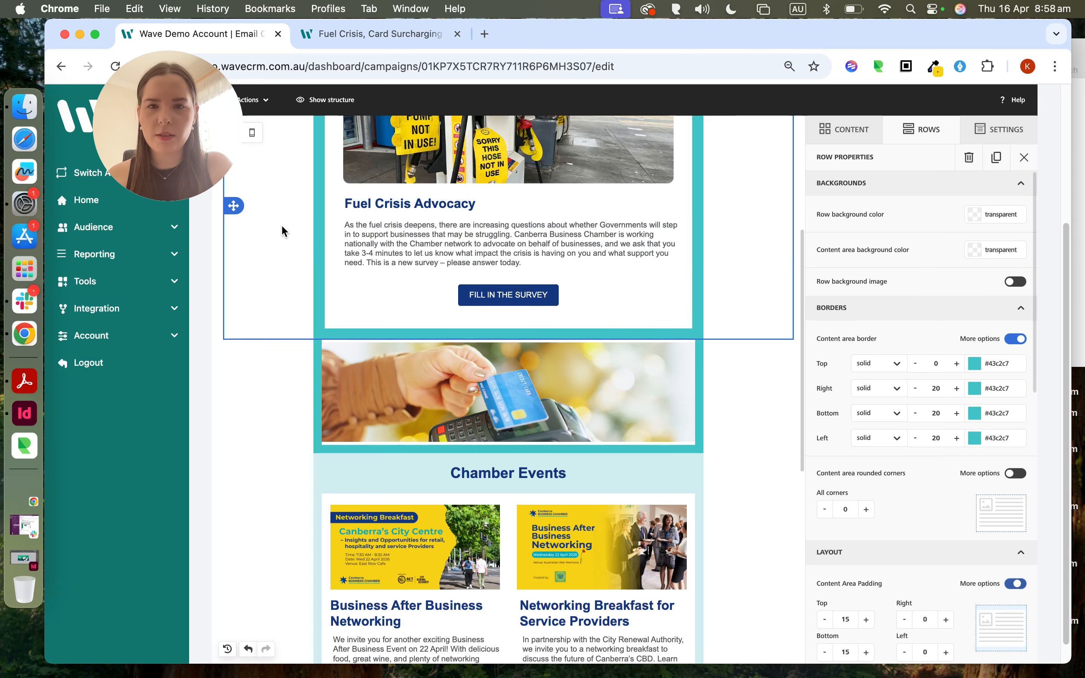
{"action": "left_click", "coordinate": [310, 369]}
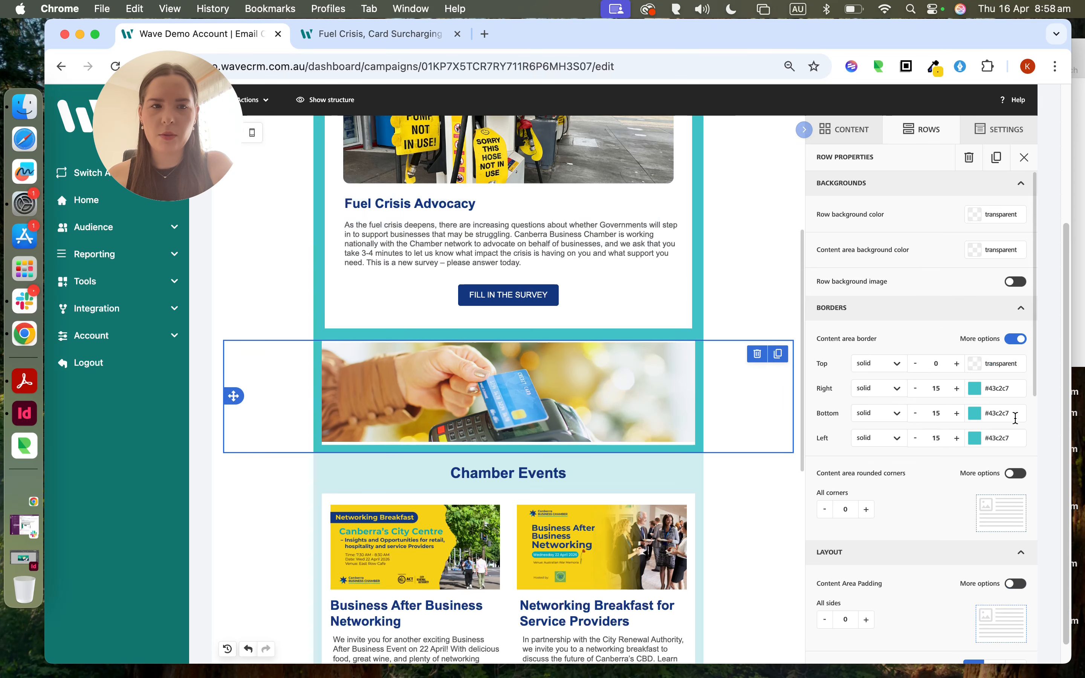
Step: Set the card image row's right, bottom and left border widths to 20
{"action": "type", "text": "20"}
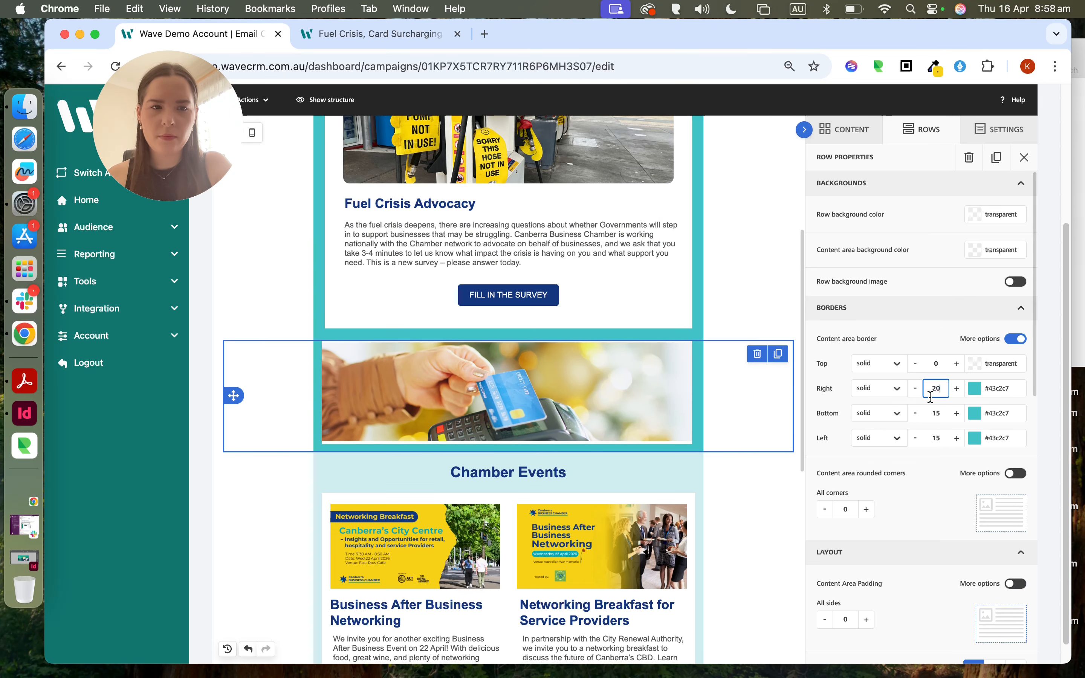
{"action": "type", "text": "20"}
{"action": "double_click", "coordinate": [934, 438]}
{"action": "type", "text": "20"}
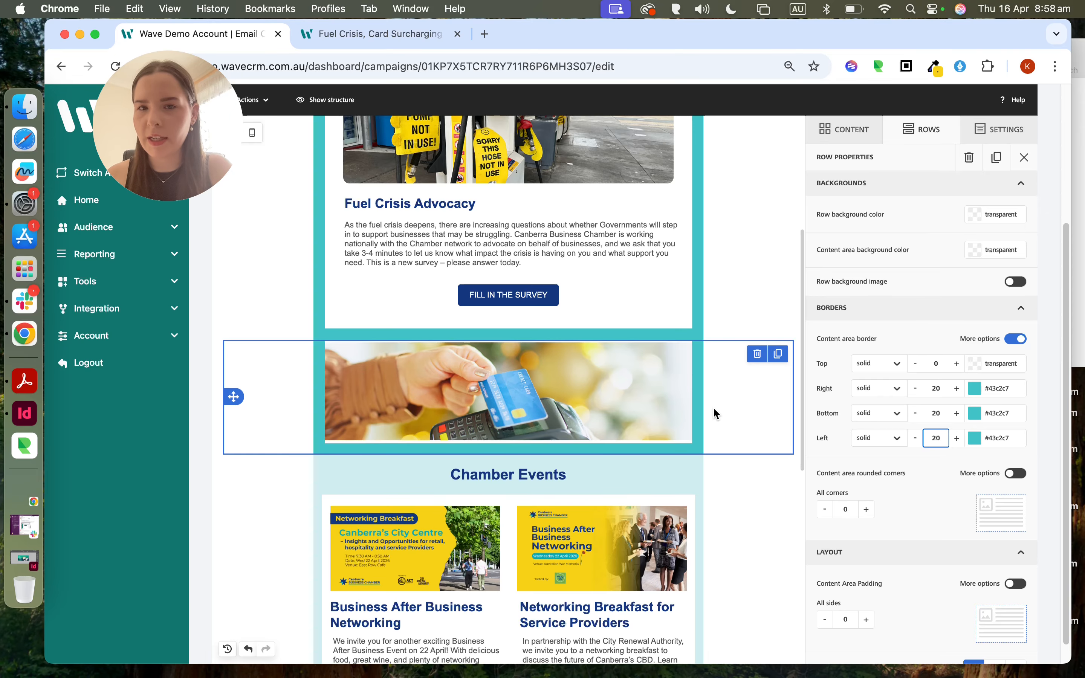
Step: Compare the Fuel Crisis Advocacy row's border and content area padding settings with those of the card image row
{"action": "scroll", "coordinate": [314, 269], "scroll_direction": "up", "scroll_amount": 4}
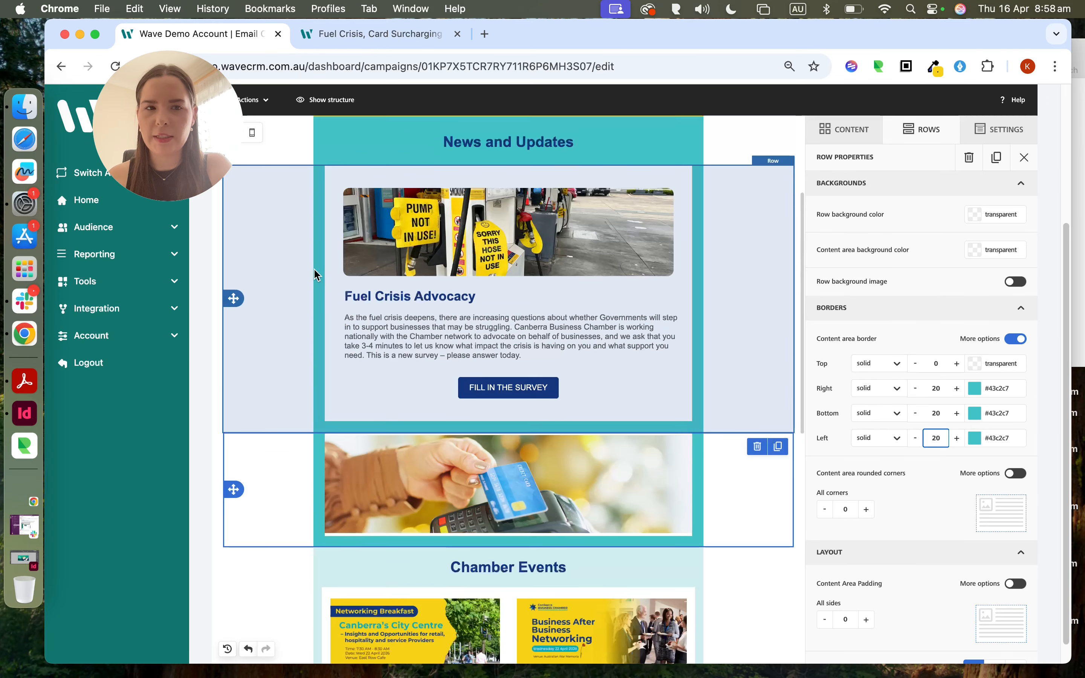
{"action": "left_click", "coordinate": [295, 305]}
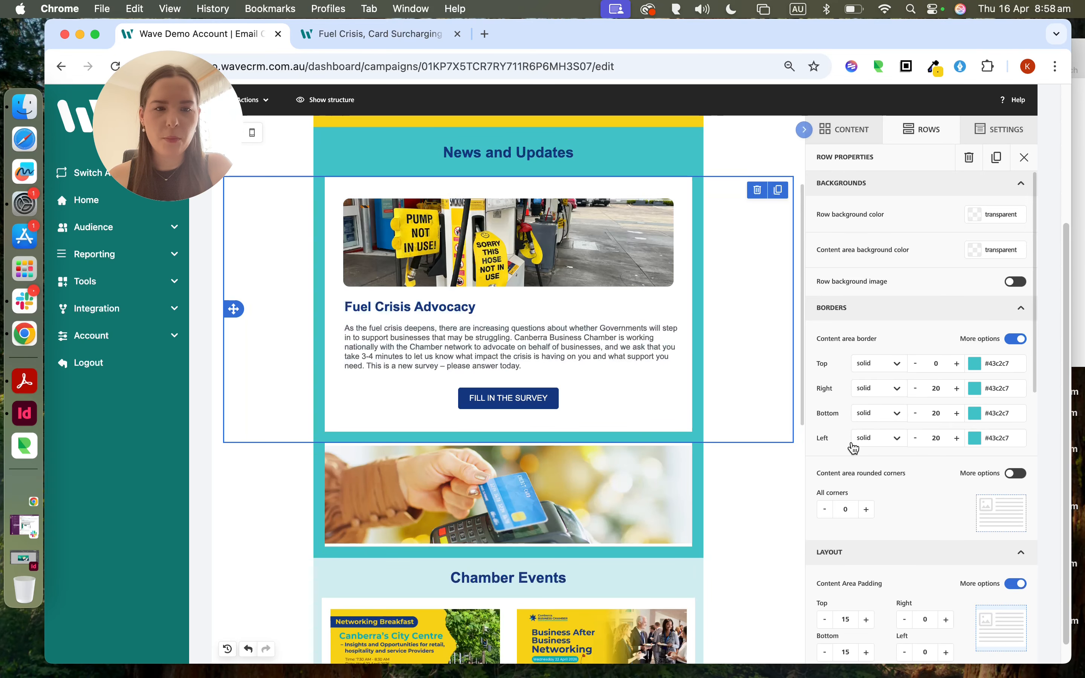
{"action": "scroll", "coordinate": [850, 448], "scroll_direction": "down", "scroll_amount": 5}
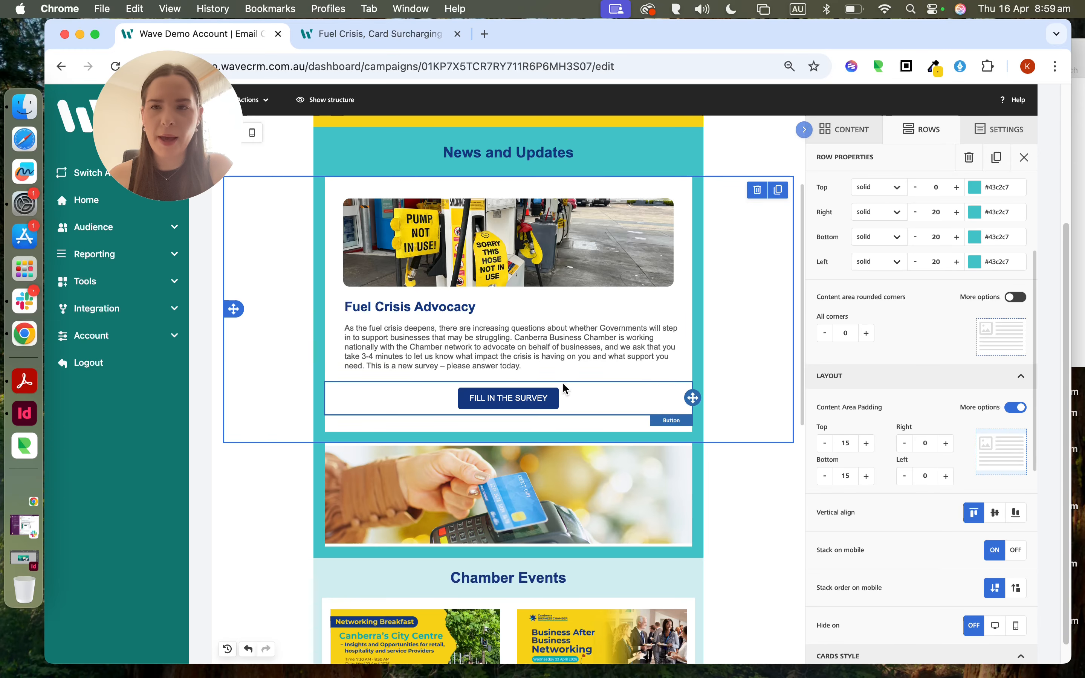
{"action": "left_click", "coordinate": [284, 482]}
{"action": "scroll", "coordinate": [915, 471], "scroll_direction": "down", "scroll_amount": 2}
{"action": "left_click", "coordinate": [1014, 462]}
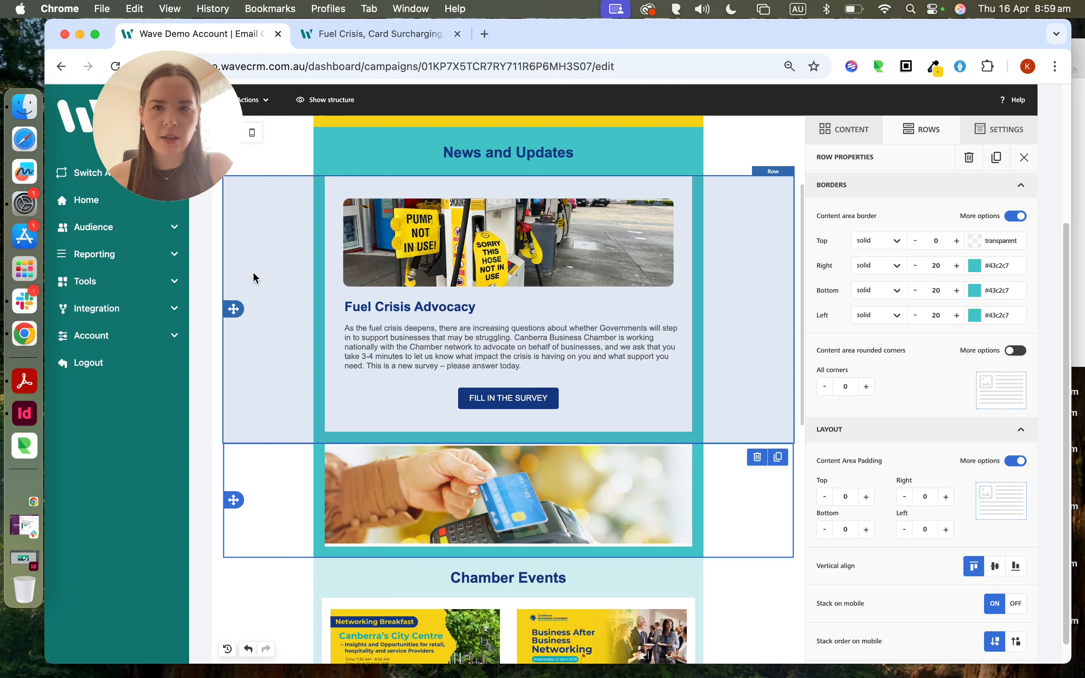
{"action": "left_click", "coordinate": [268, 273]}
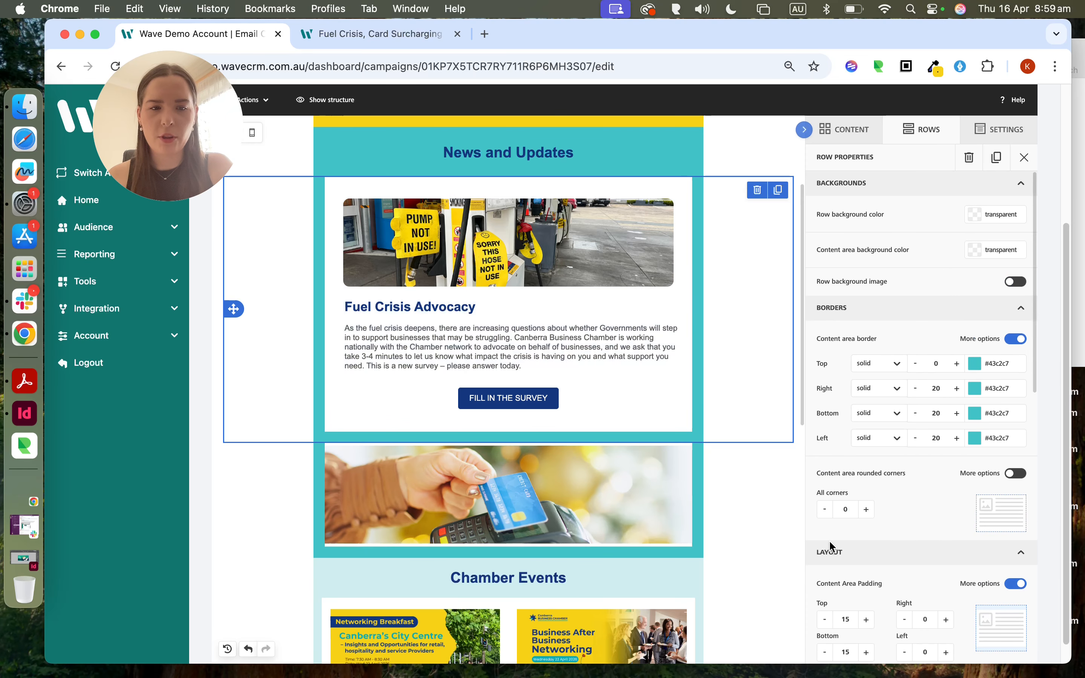
{"action": "scroll", "coordinate": [830, 546], "scroll_direction": "down", "scroll_amount": 2}
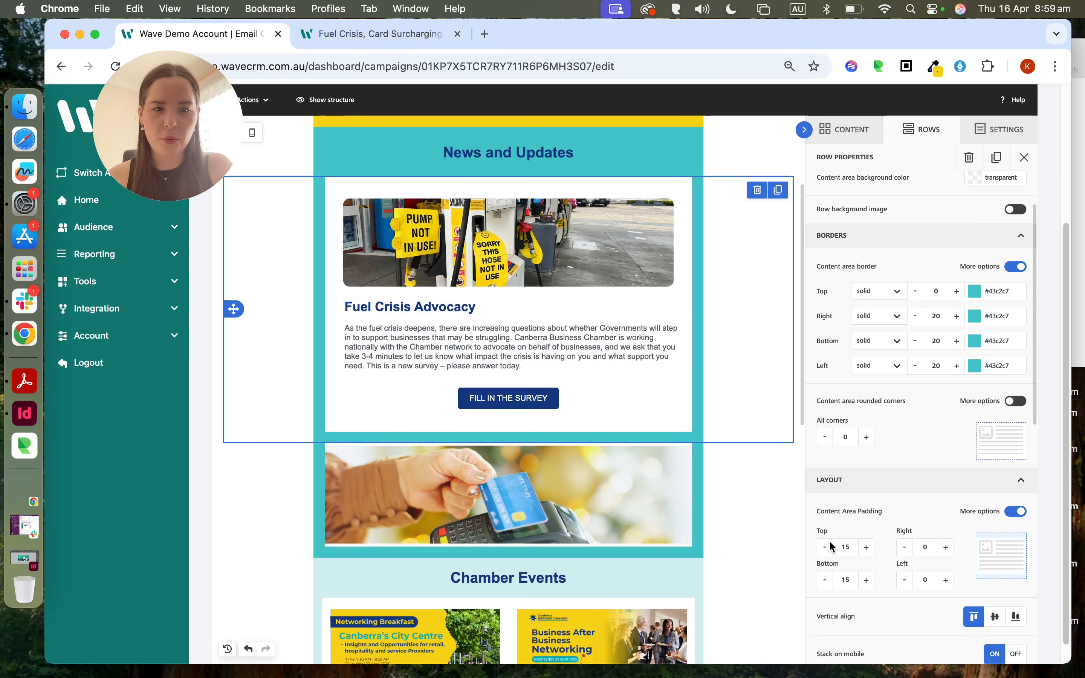
Step: Enable individual content area padding on the card image row and set the top and bottom padding to 15
{"action": "left_click", "coordinate": [278, 469]}
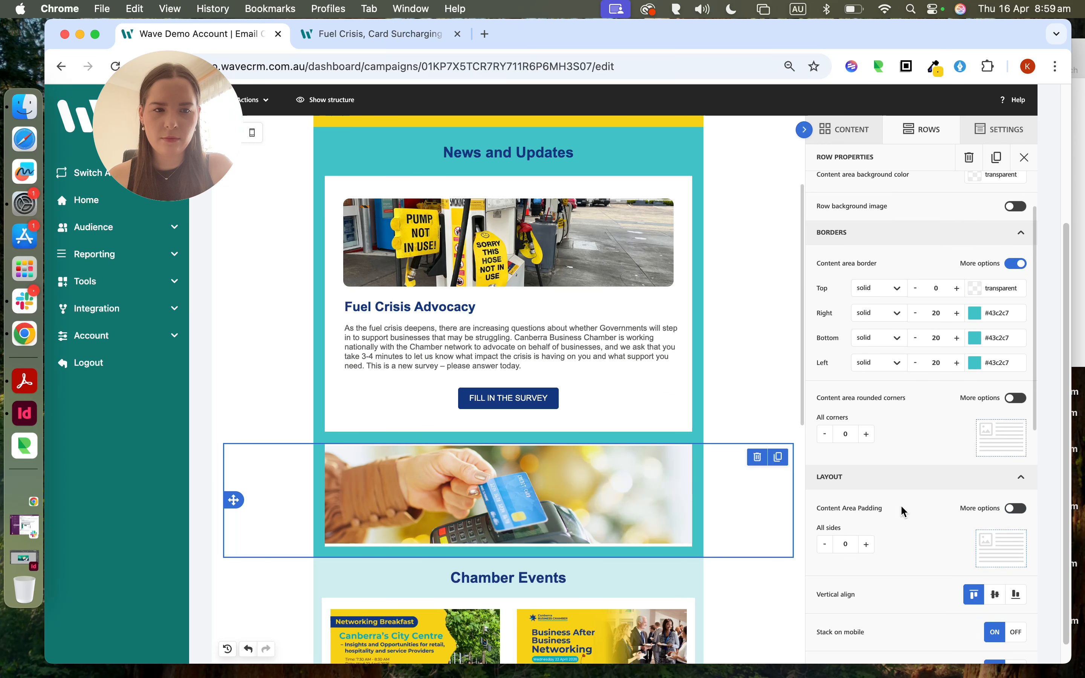
{"action": "left_click", "coordinate": [1017, 508]}
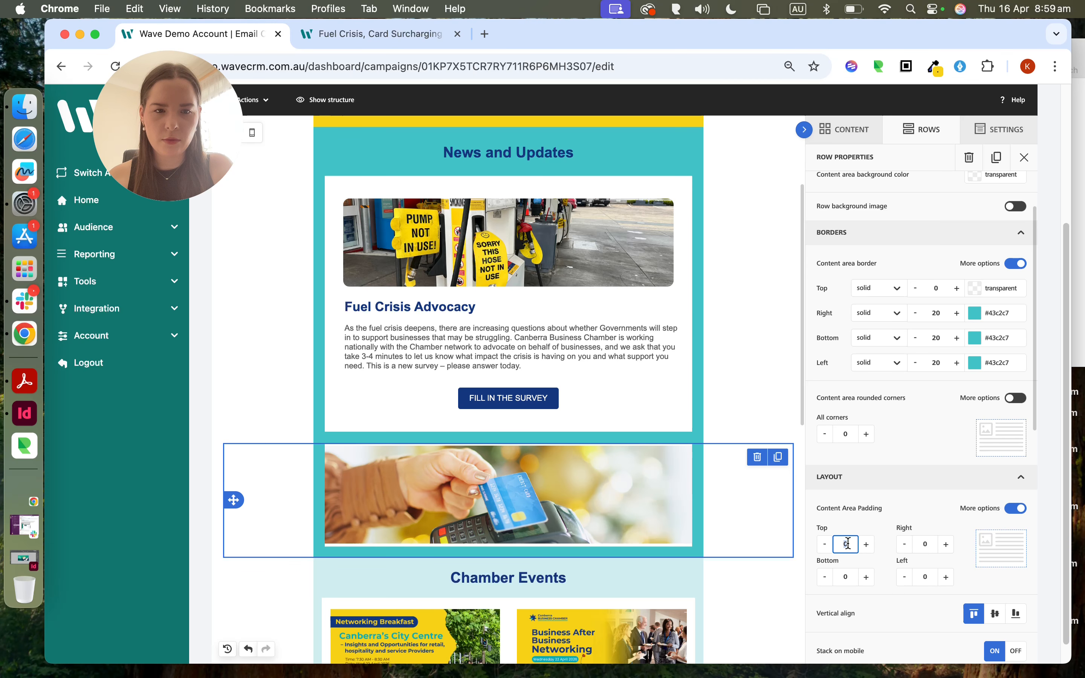
{"action": "type", "text": "15"}
{"action": "left_click", "coordinate": [845, 577]}
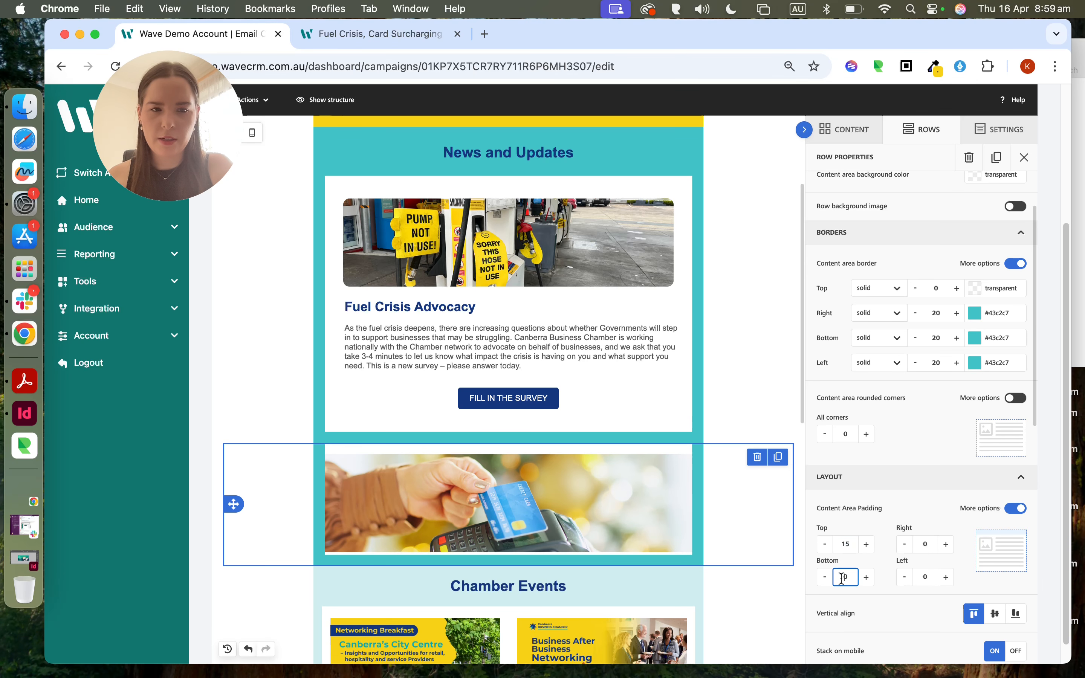
{"action": "type", "text": "15"}
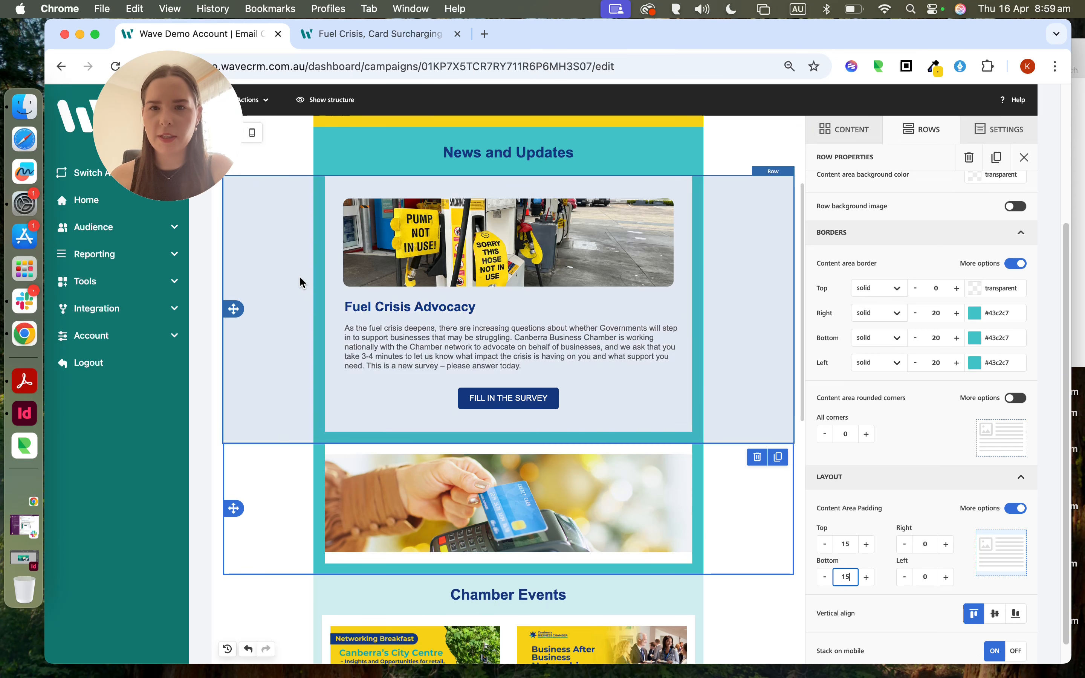
Step: Round all corners of the card image to 11 to match the Fuel Crisis Advocacy image
{"action": "left_click", "coordinate": [301, 275]}
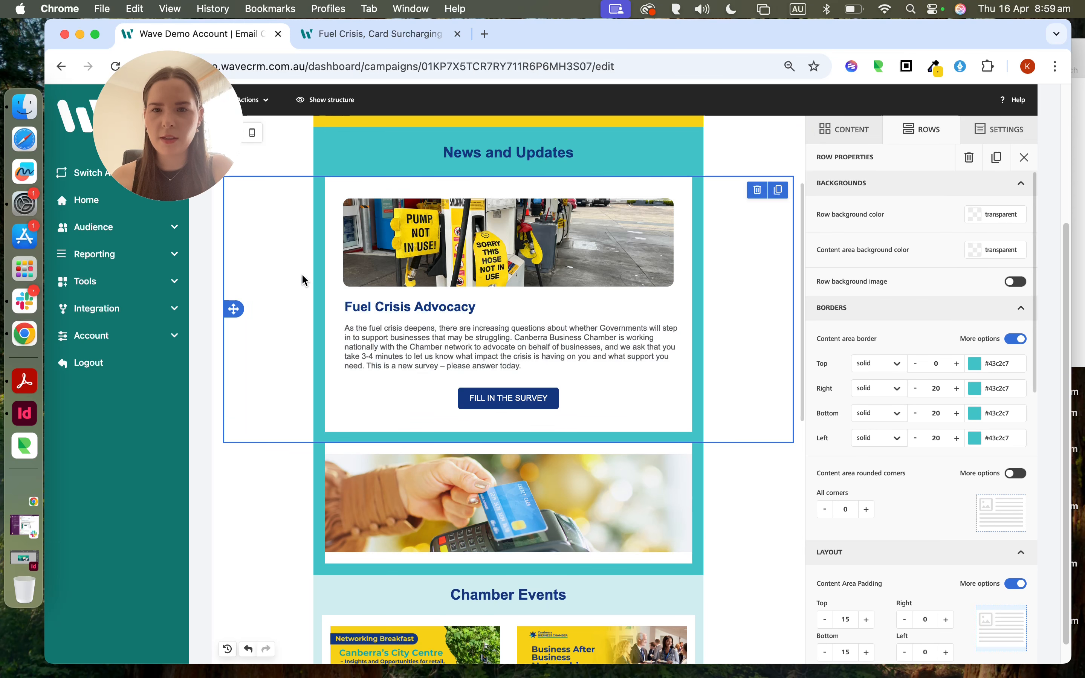
{"action": "left_click", "coordinate": [435, 476]}
{"action": "left_click", "coordinate": [412, 243]}
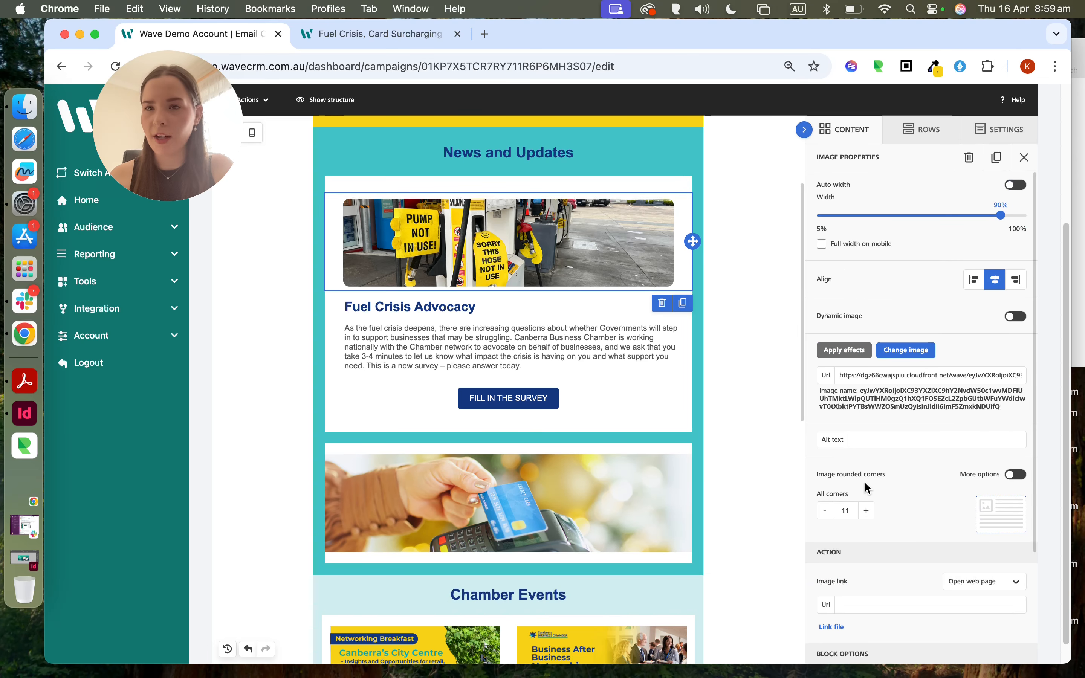
{"action": "scroll", "coordinate": [866, 481], "scroll_direction": "down", "scroll_amount": 1}
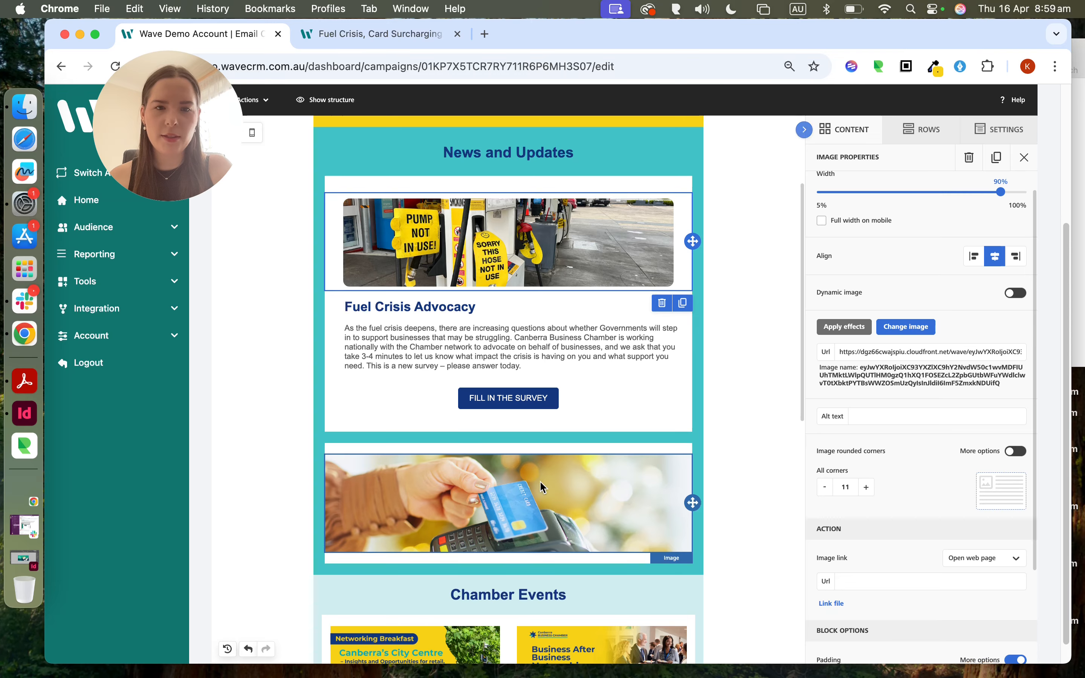
{"action": "left_click", "coordinate": [429, 495]}
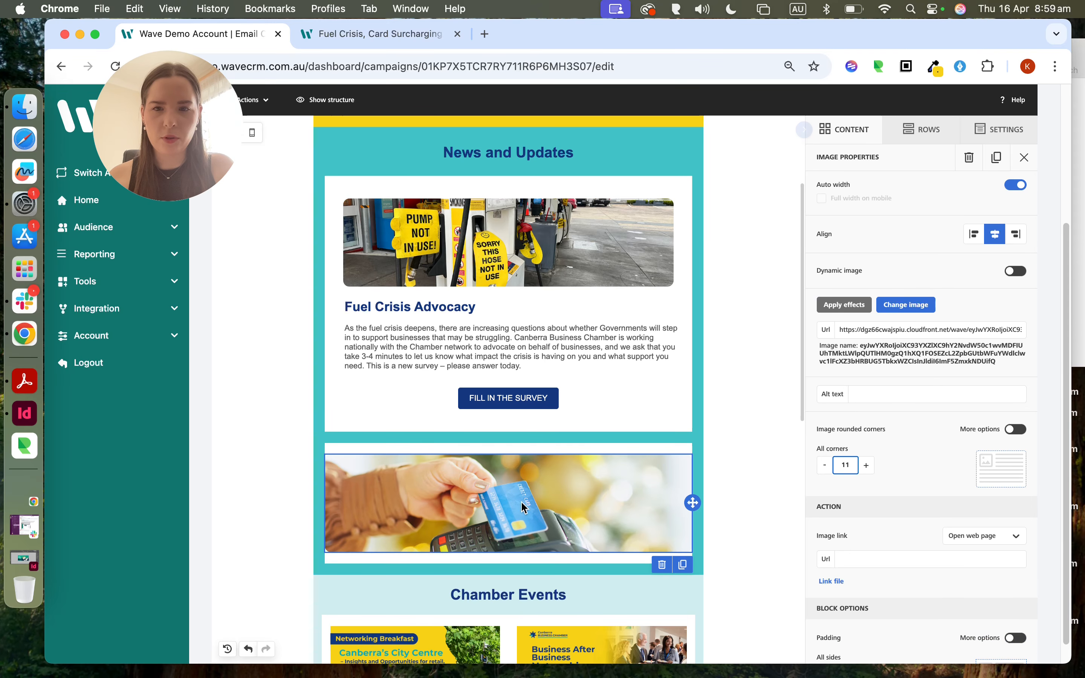
Step: Turn off auto width for the card image and set its width to 90%
{"action": "left_click", "coordinate": [283, 477]}
{"action": "left_click", "coordinate": [402, 497]}
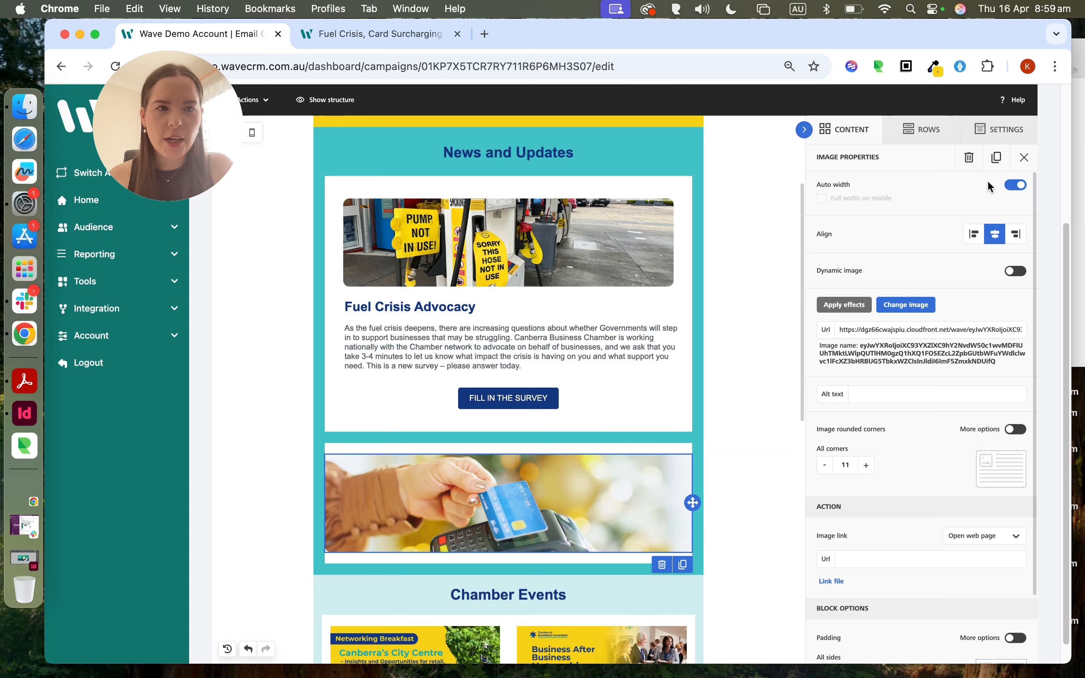
{"action": "left_click", "coordinate": [1015, 186]}
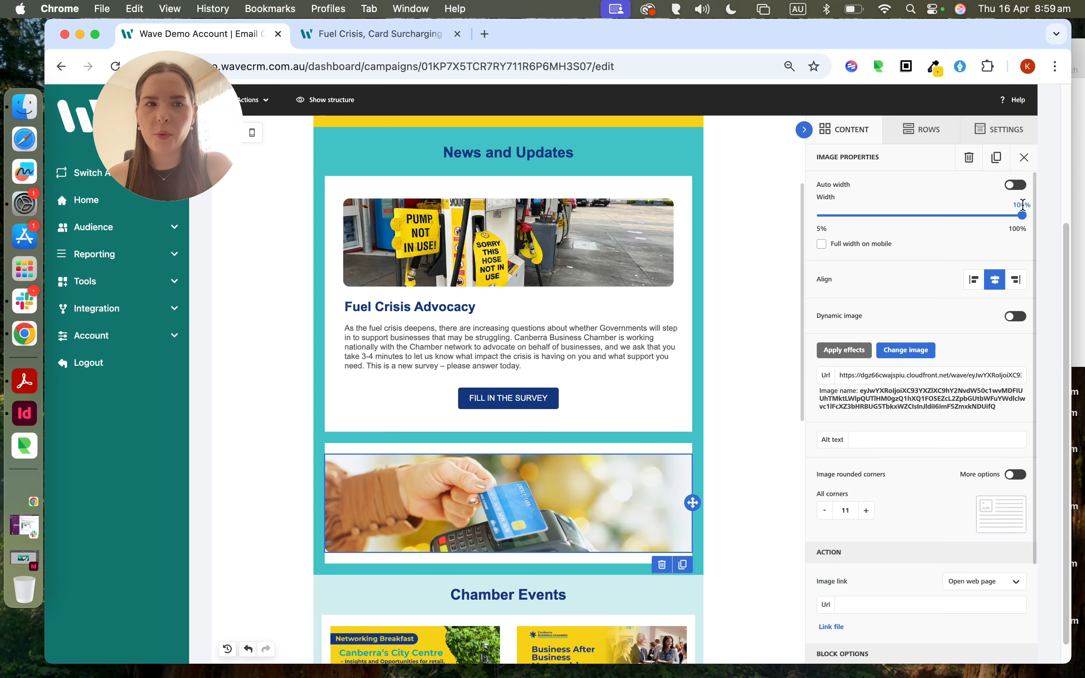
{"action": "left_click_drag", "start_coordinate": [1024, 216], "coordinate": [999, 219]}
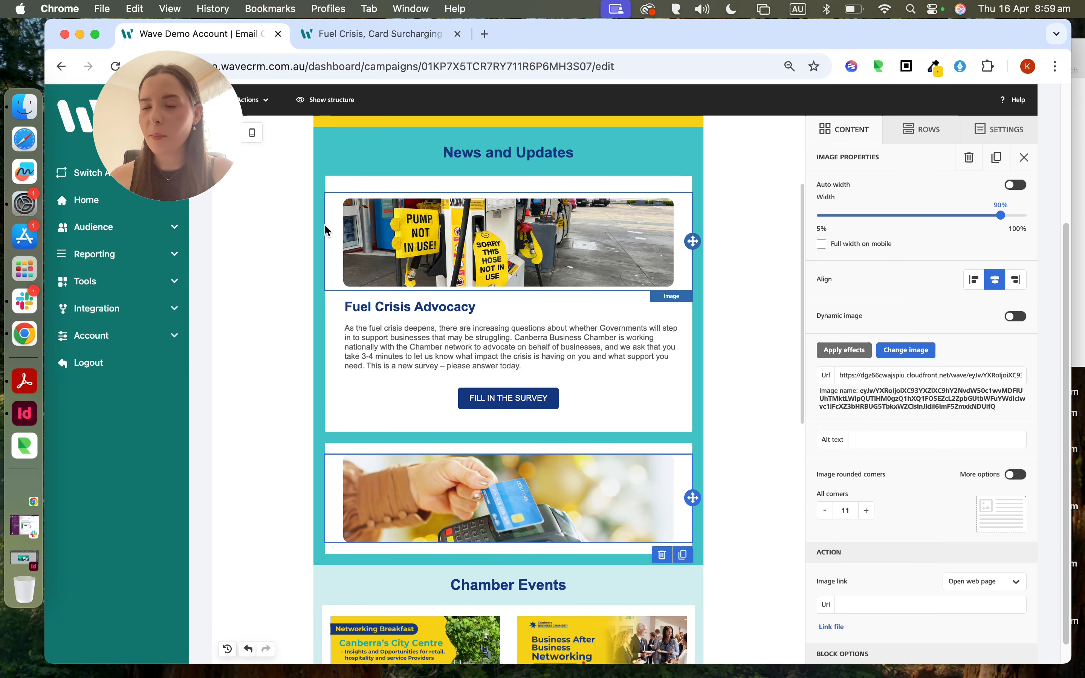
{"action": "left_click", "coordinate": [300, 237]}
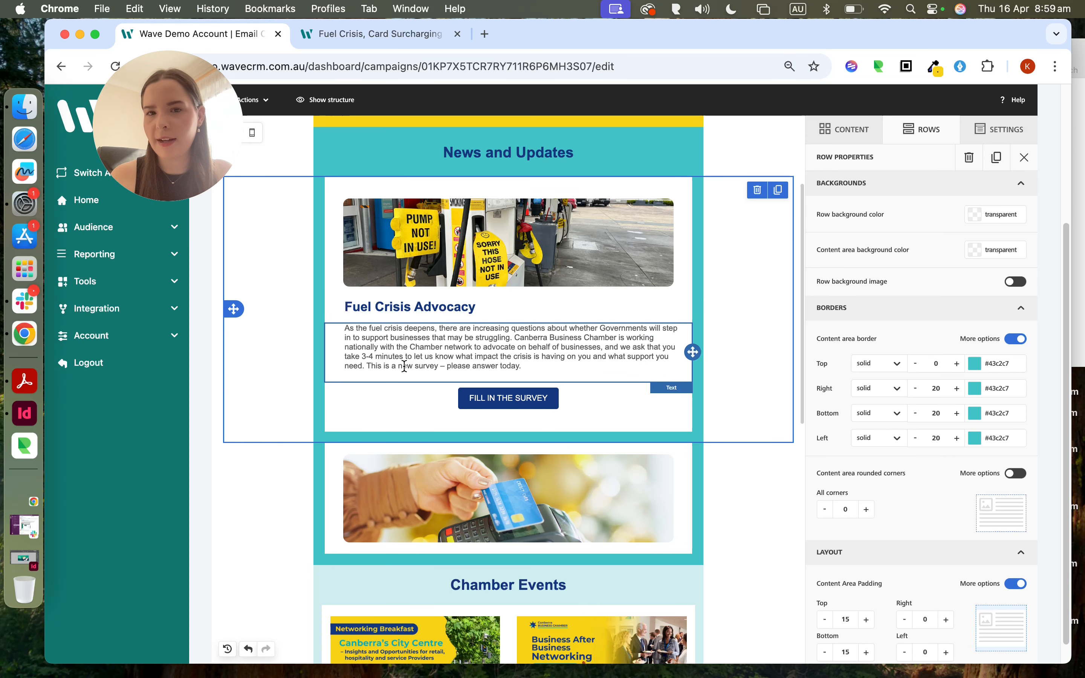
Step: Add a title block below the card image and a text block beneath the title
{"action": "scroll", "coordinate": [441, 513], "scroll_direction": "down", "scroll_amount": 2}
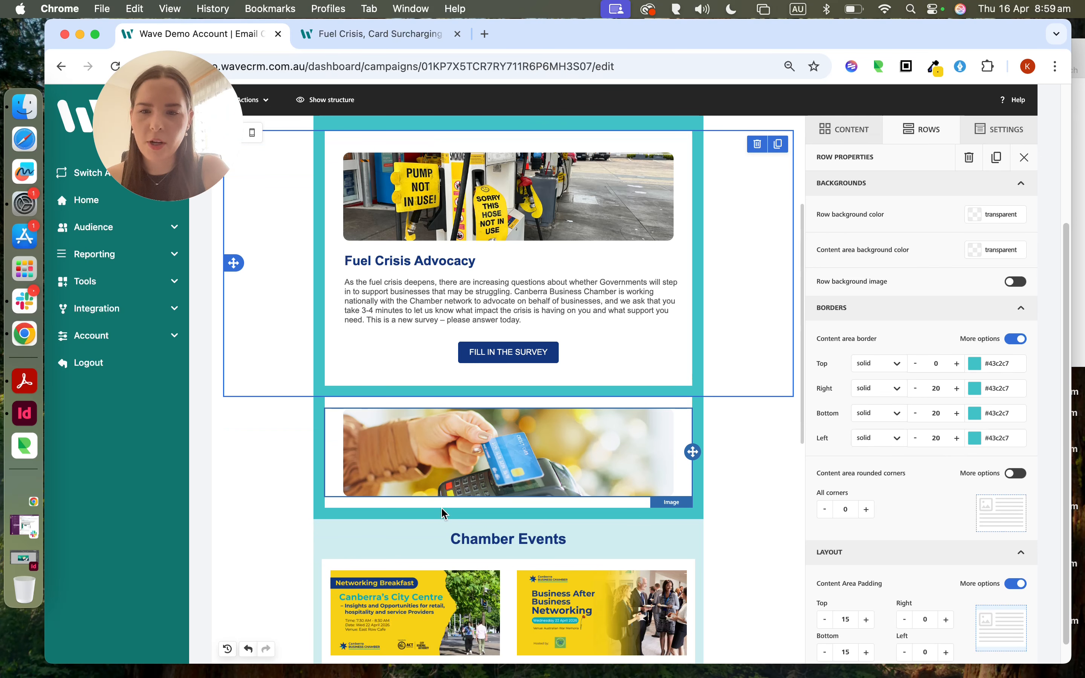
{"action": "left_click", "coordinate": [855, 131]}
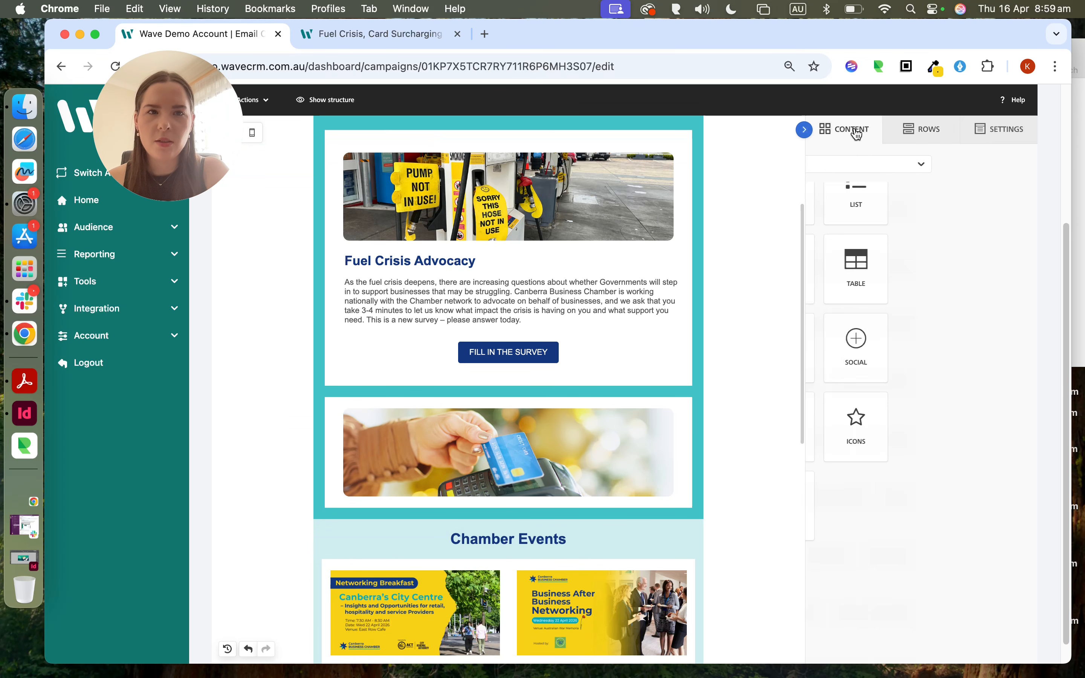
{"action": "mouse_move", "coordinate": [858, 203]}
{"action": "left_mouse_down"}
{"action": "mouse_move", "coordinate": [879, 224]}
{"action": "mouse_move", "coordinate": [497, 496]}
{"action": "left_mouse_up"}
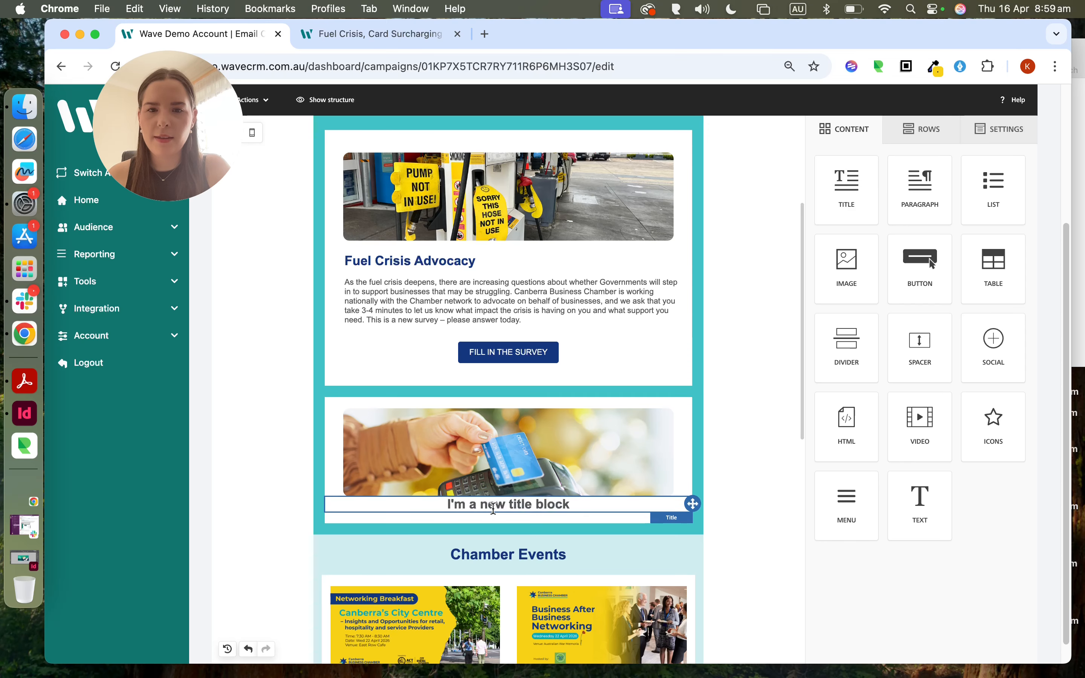
{"action": "left_click_drag", "start_coordinate": [920, 504], "coordinate": [509, 514]}
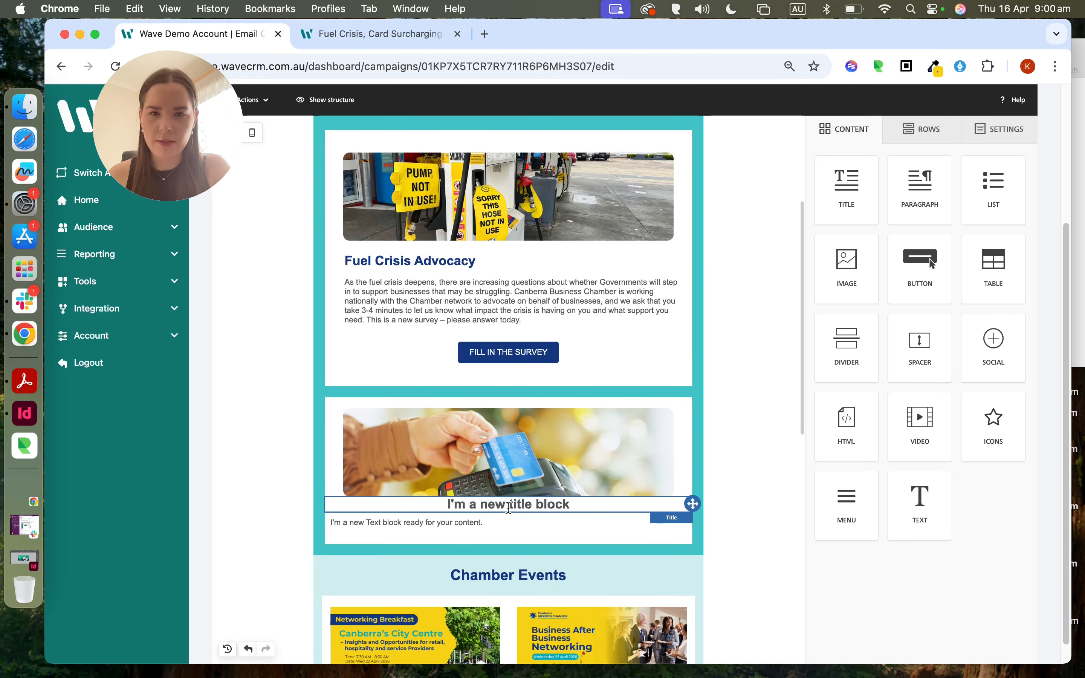
Step: Copy the heading 'Card Surcharging Banned from October' from the reference newsletter and paste it over the new title block's placeholder
{"action": "left_click", "coordinate": [366, 36]}
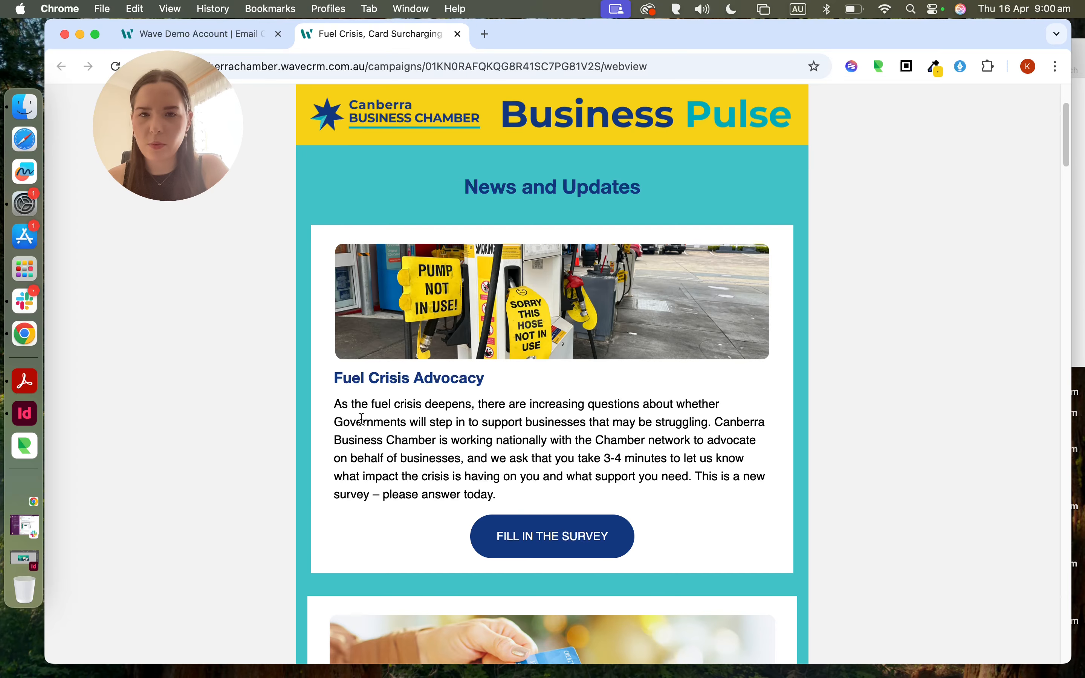
{"action": "scroll", "coordinate": [361, 417], "scroll_direction": "down", "scroll_amount": 7}
{"action": "left_click_drag", "start_coordinate": [330, 443], "coordinate": [664, 449]}
{"action": "key", "text": "super+c"}
{"action": "left_click", "coordinate": [209, 35]}
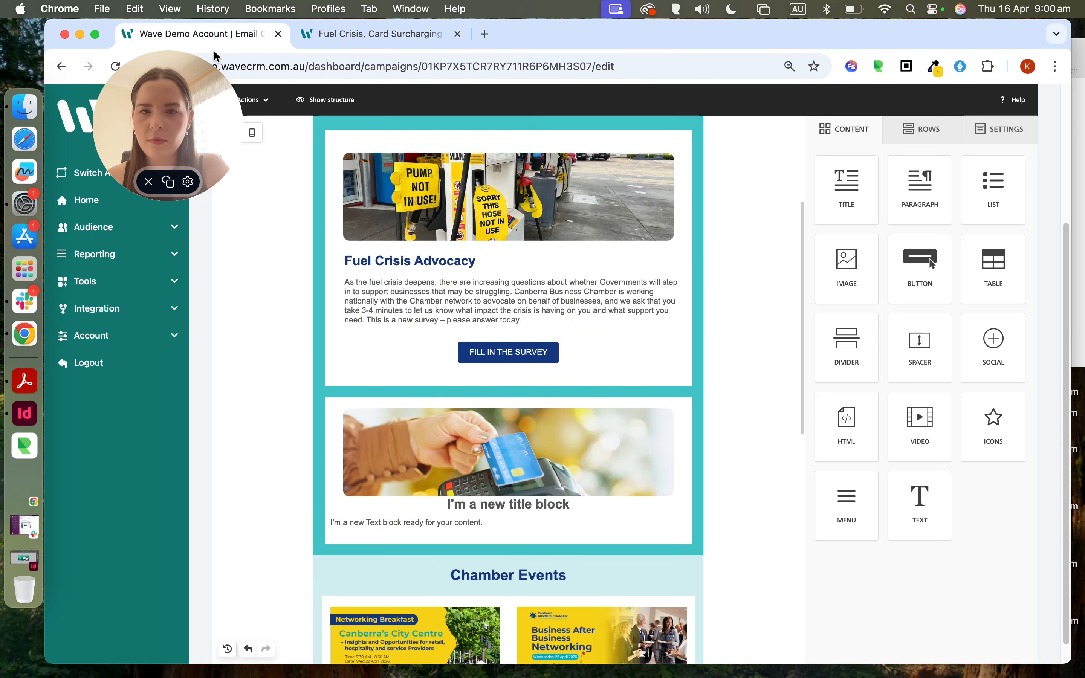
{"action": "triple_click", "coordinate": [509, 504]}
{"action": "key", "text": "super+v"}
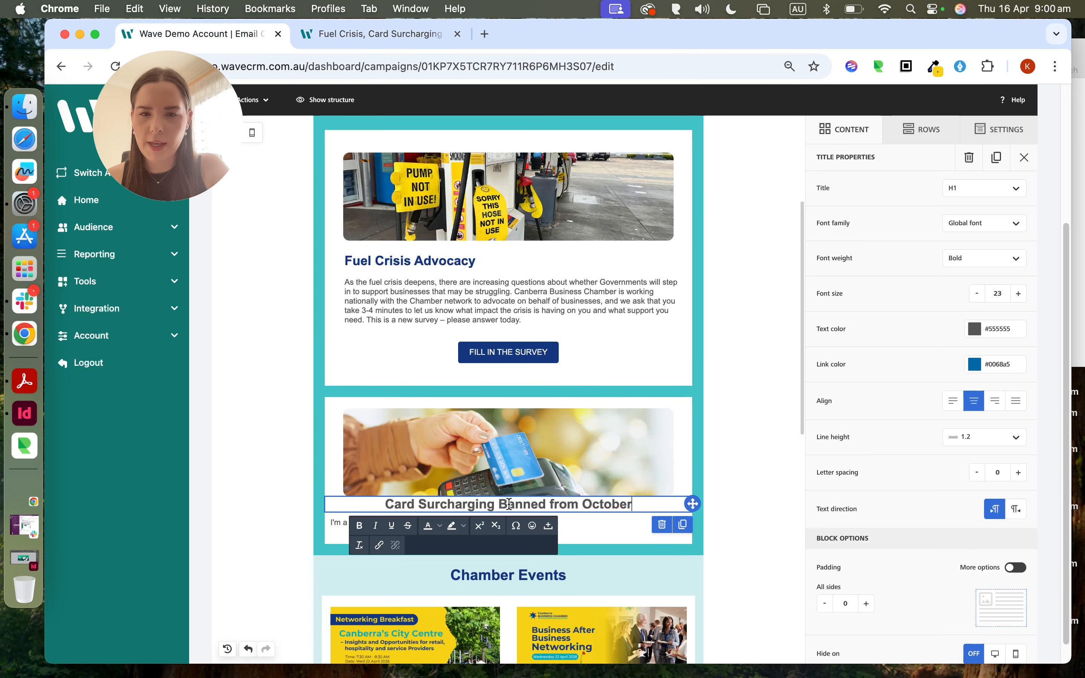
Step: Align the 'Card Surcharging Banned from October' title to the left
{"action": "triple_click", "coordinate": [425, 499]}
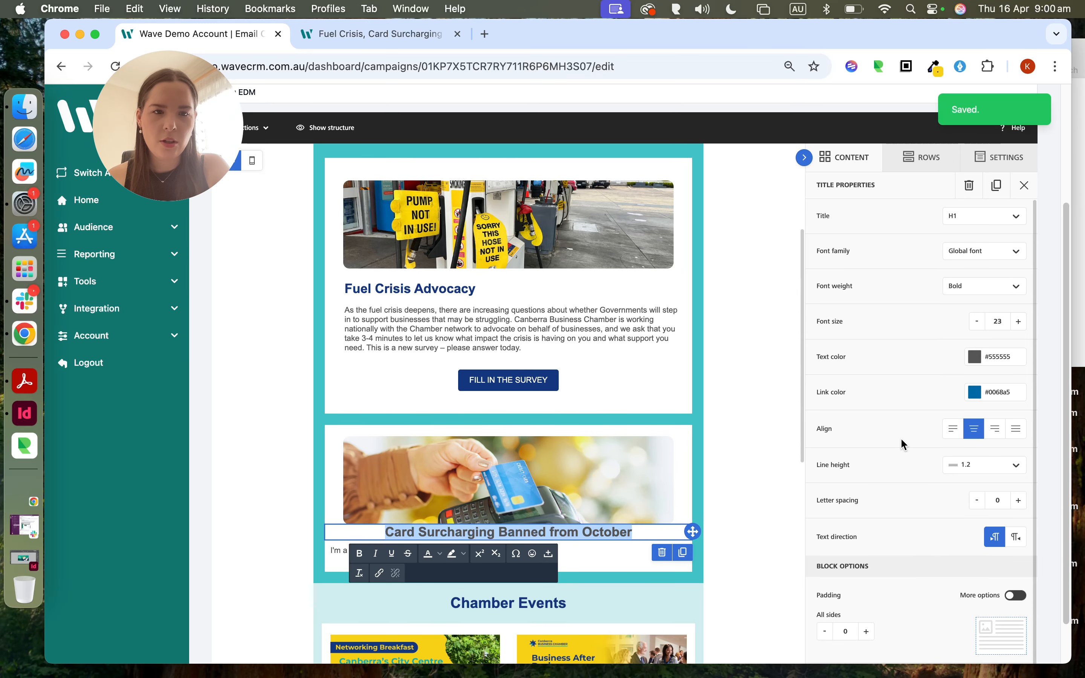
{"action": "scroll", "coordinate": [900, 381], "scroll_direction": "up", "scroll_amount": 1}
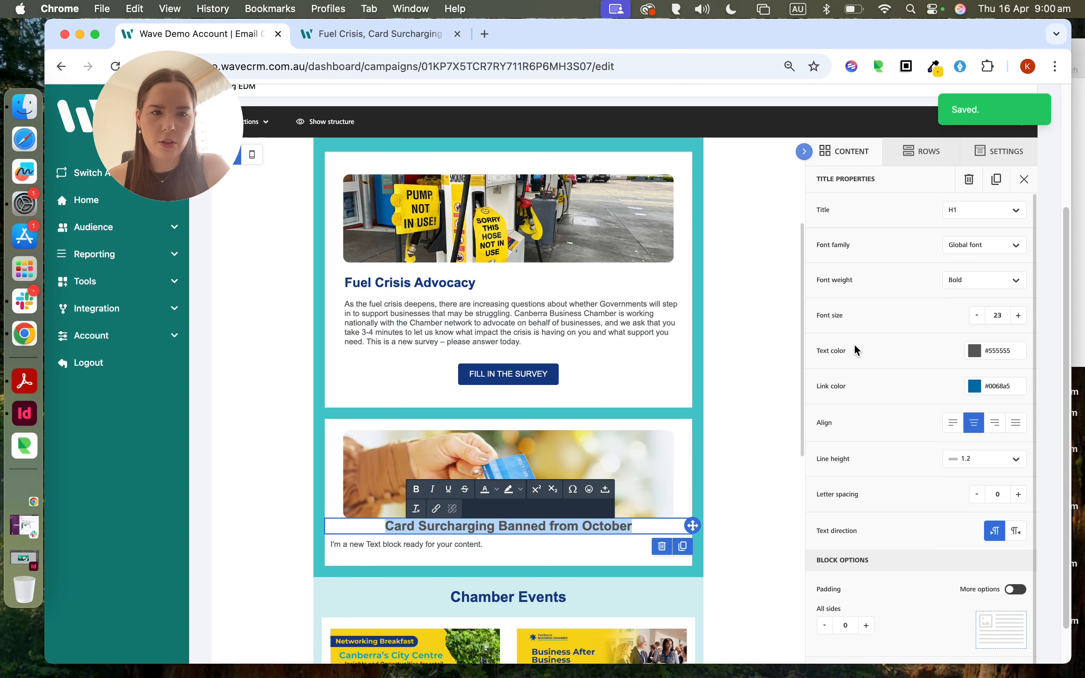
{"action": "left_click", "coordinate": [320, 523]}
{"action": "left_click", "coordinate": [380, 528]}
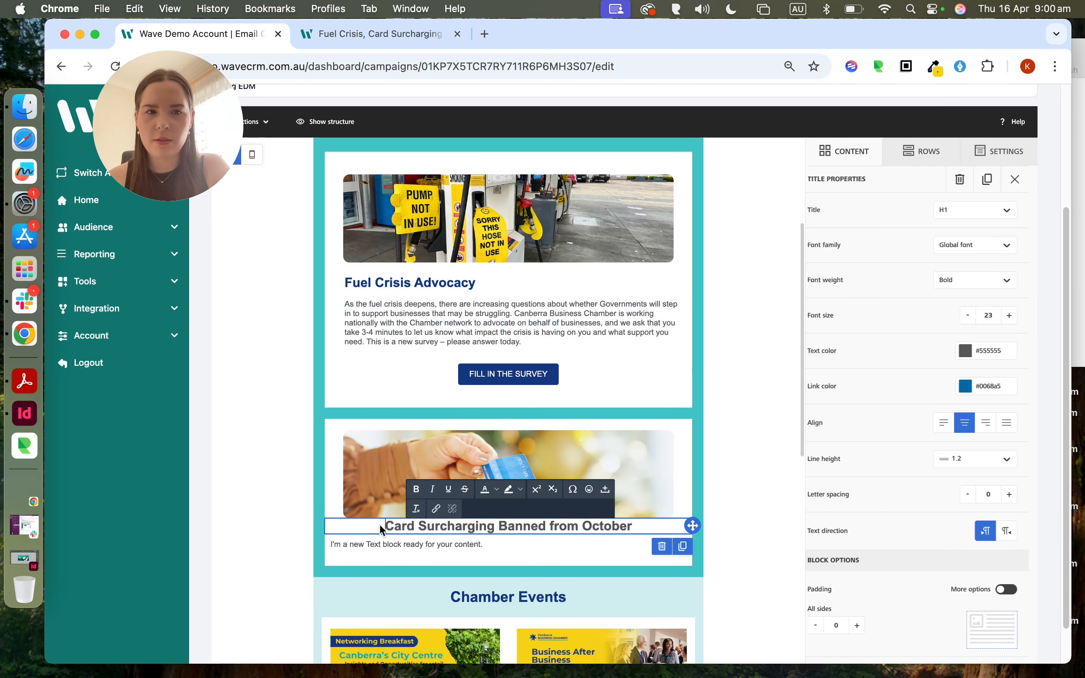
{"action": "scroll", "coordinate": [914, 400], "scroll_direction": "up", "scroll_amount": 1}
{"action": "scroll", "coordinate": [913, 400], "scroll_direction": "down", "scroll_amount": 1}
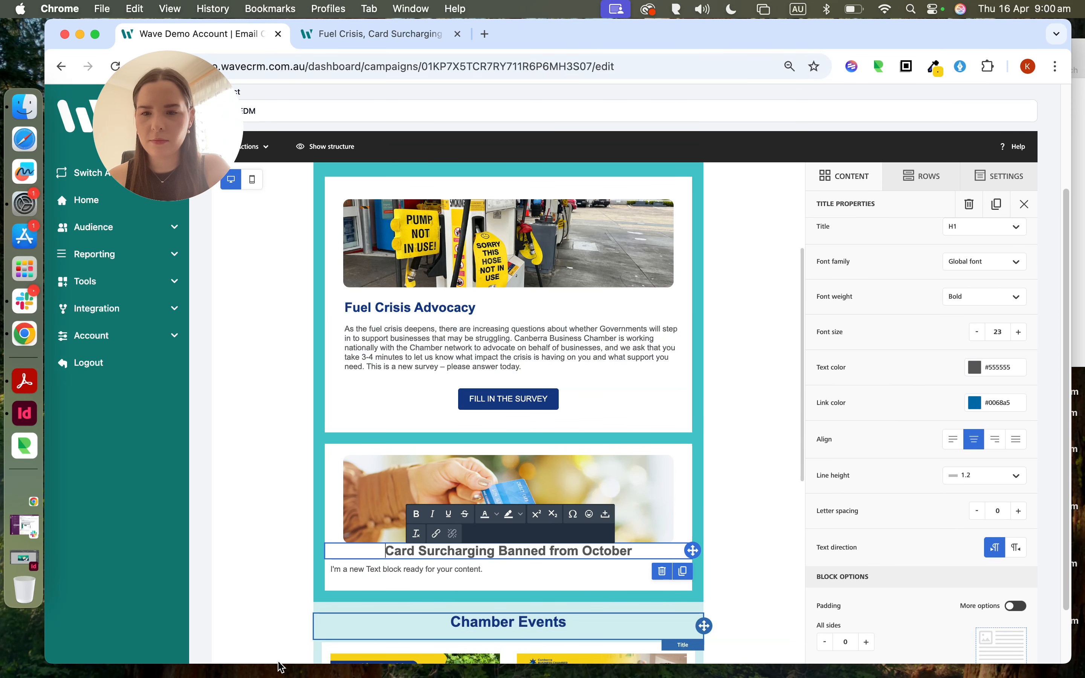
{"action": "scroll", "coordinate": [583, 570], "scroll_direction": "down", "scroll_amount": 2}
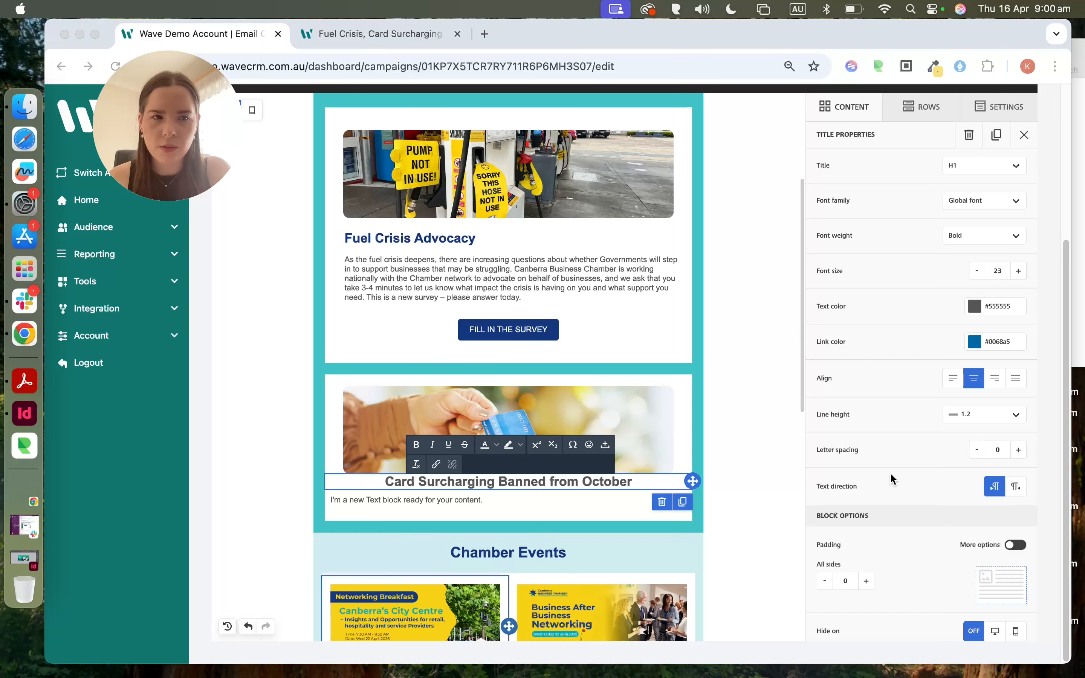
{"action": "left_click", "coordinate": [953, 378]}
Step: Copy the Reserve Bank card surcharging paragraph from the reference newsletter and paste it over the new text block's placeholder
{"action": "left_click", "coordinate": [449, 502]}
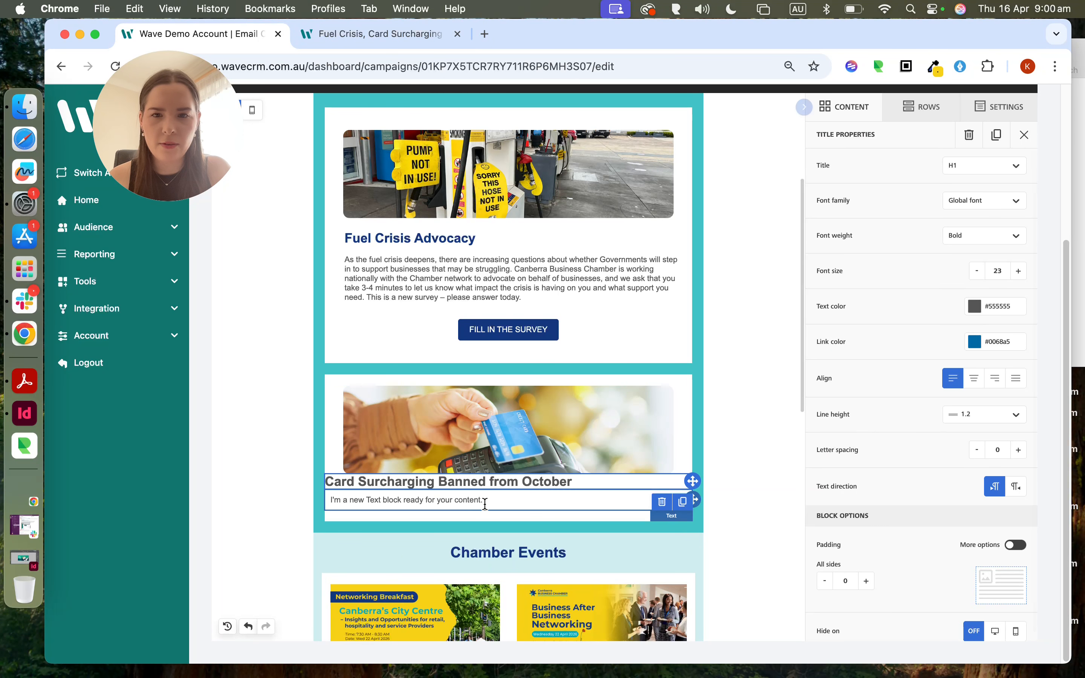
{"action": "triple_click", "coordinate": [448, 502]}
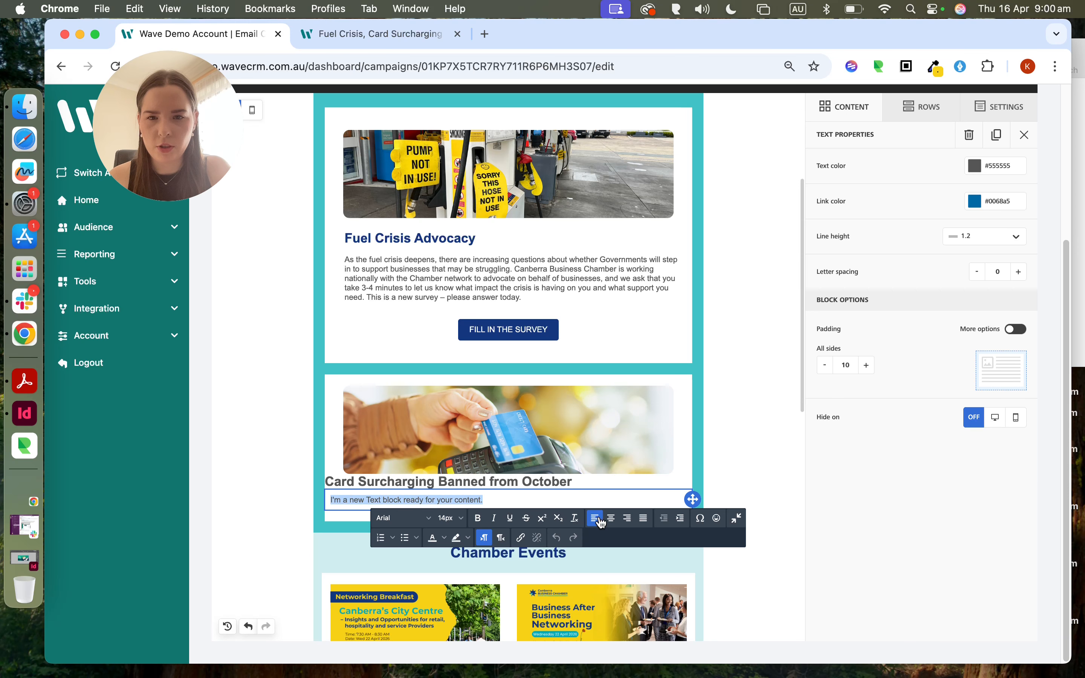
{"action": "triple_click", "coordinate": [395, 481]}
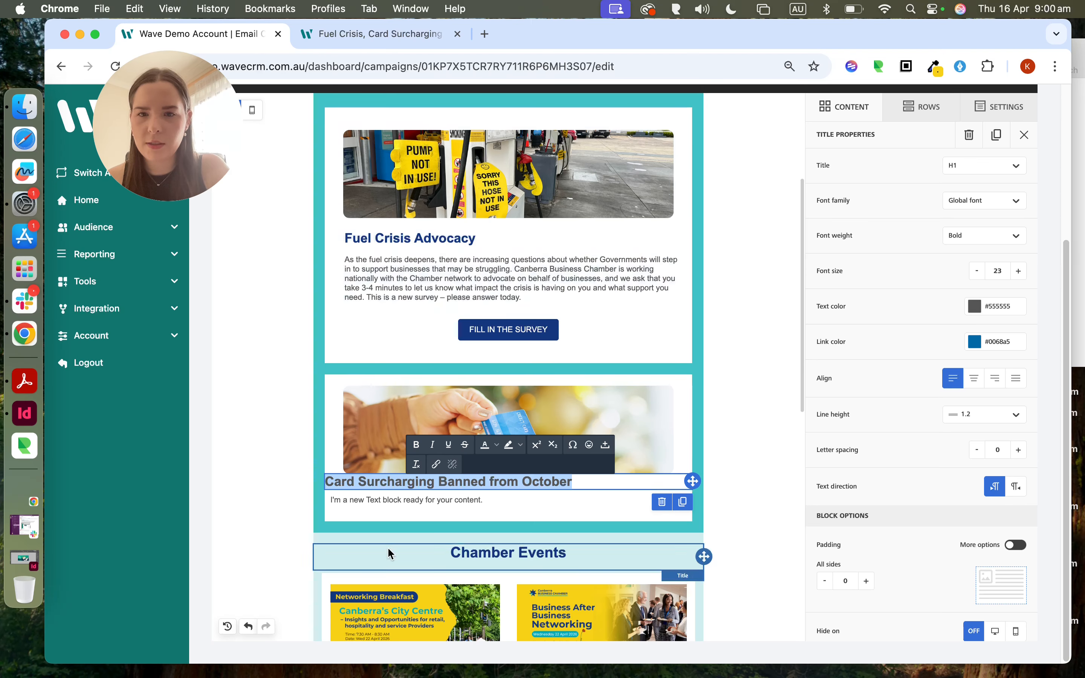
{"action": "left_click", "coordinate": [358, 32]}
{"action": "left_click_drag", "start_coordinate": [453, 548], "coordinate": [324, 469]}
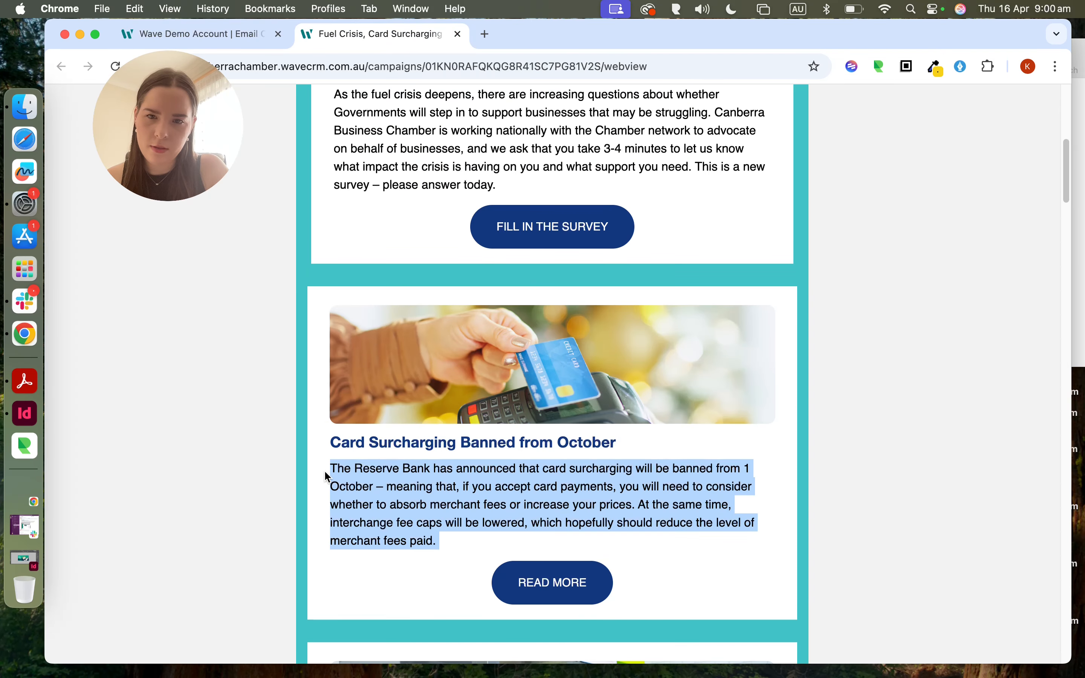
{"action": "left_click", "coordinate": [223, 34]}
{"action": "triple_click", "coordinate": [444, 499]}
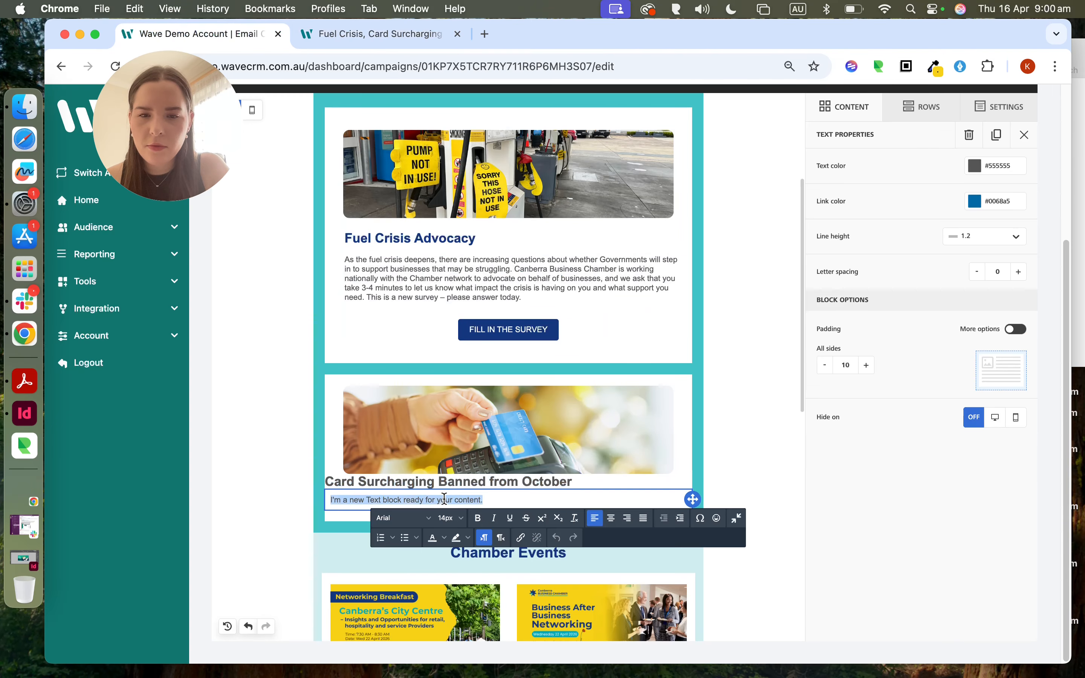
{"action": "key", "text": "super+v"}
Step: Enable individual side padding for the 'Card Surcharging Banned from October' title, with top, right and bottom at 15 and left at 25
{"action": "left_click", "coordinate": [419, 482]}
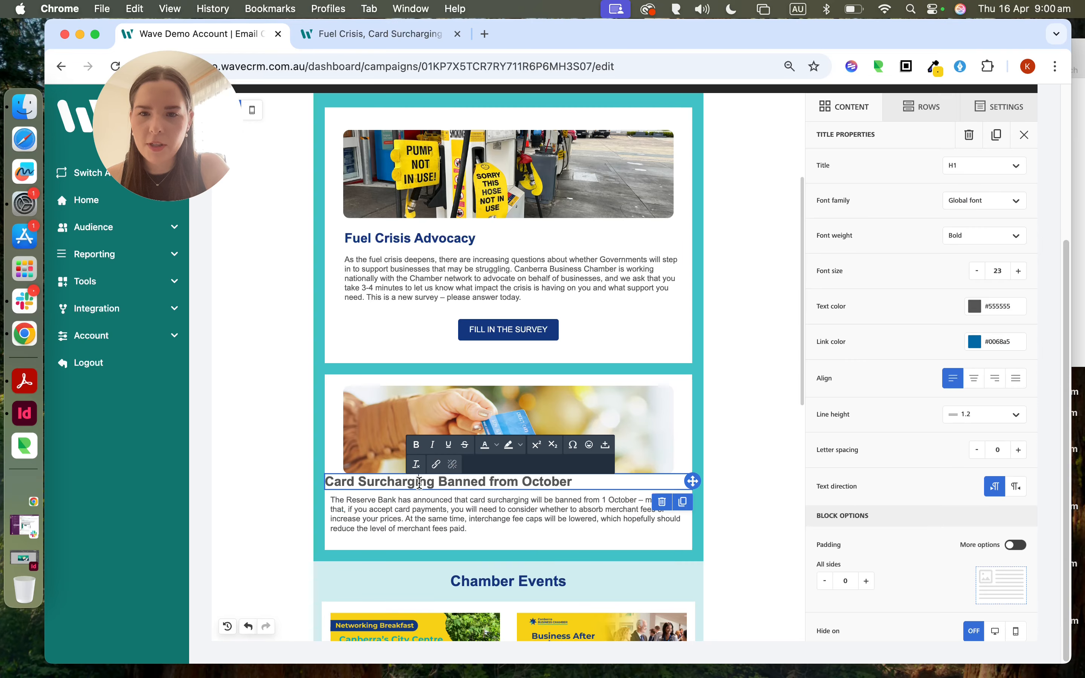
{"action": "left_click", "coordinate": [376, 237]}
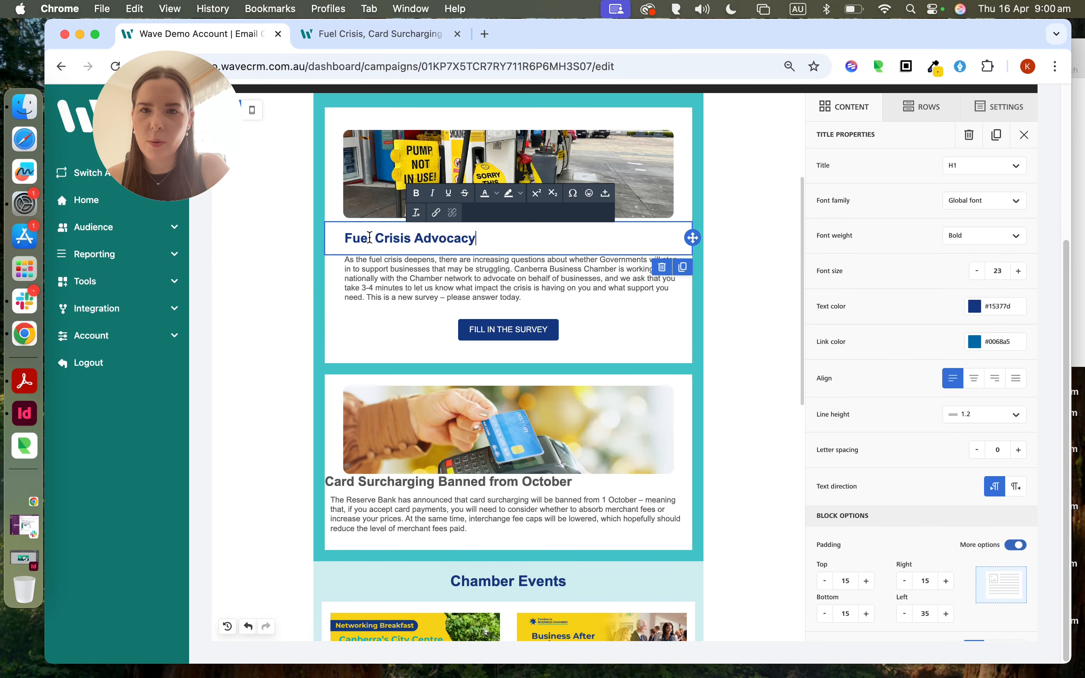
{"action": "scroll", "coordinate": [875, 420], "scroll_direction": "down", "scroll_amount": 1}
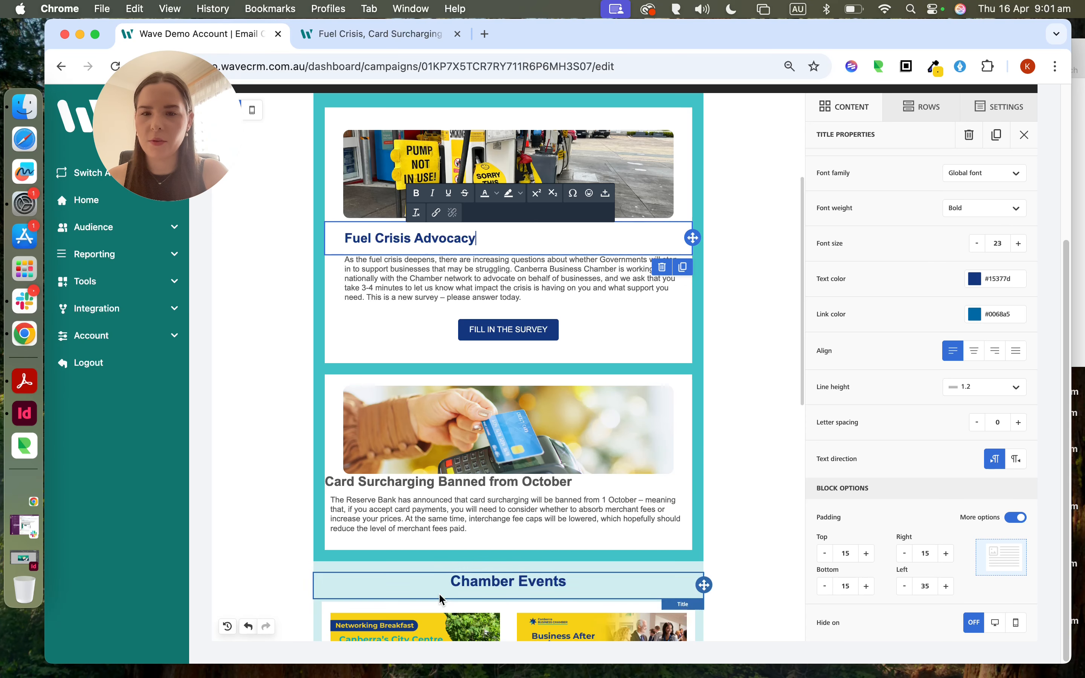
{"action": "left_click", "coordinate": [393, 477]}
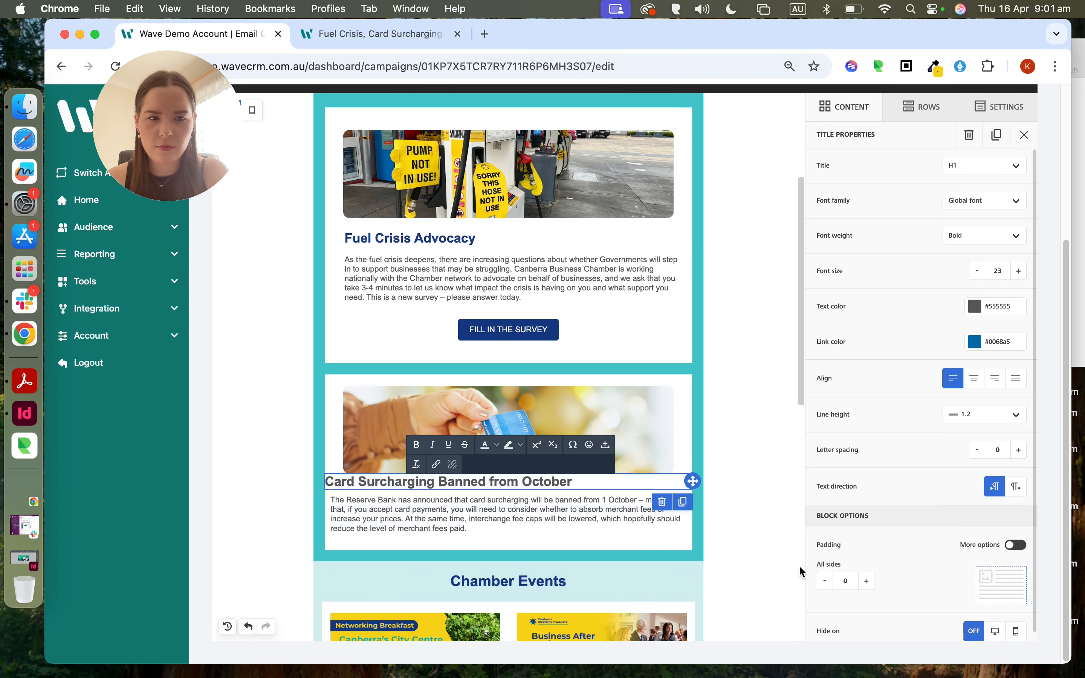
{"action": "left_click", "coordinate": [1014, 546]}
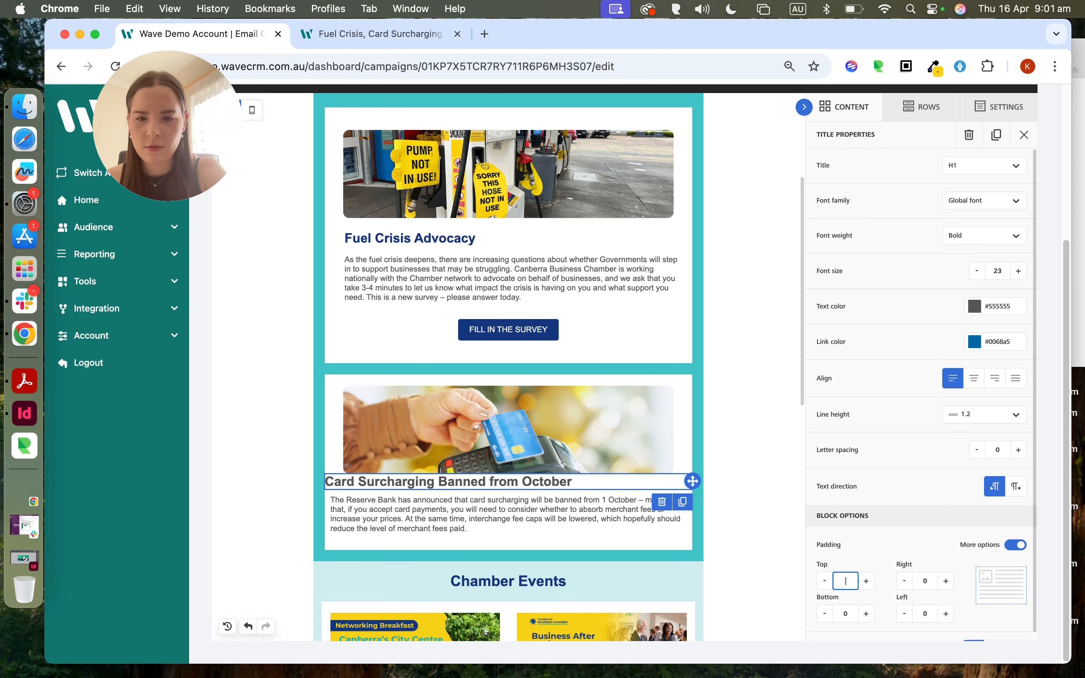
{"action": "type", "text": "1515"}
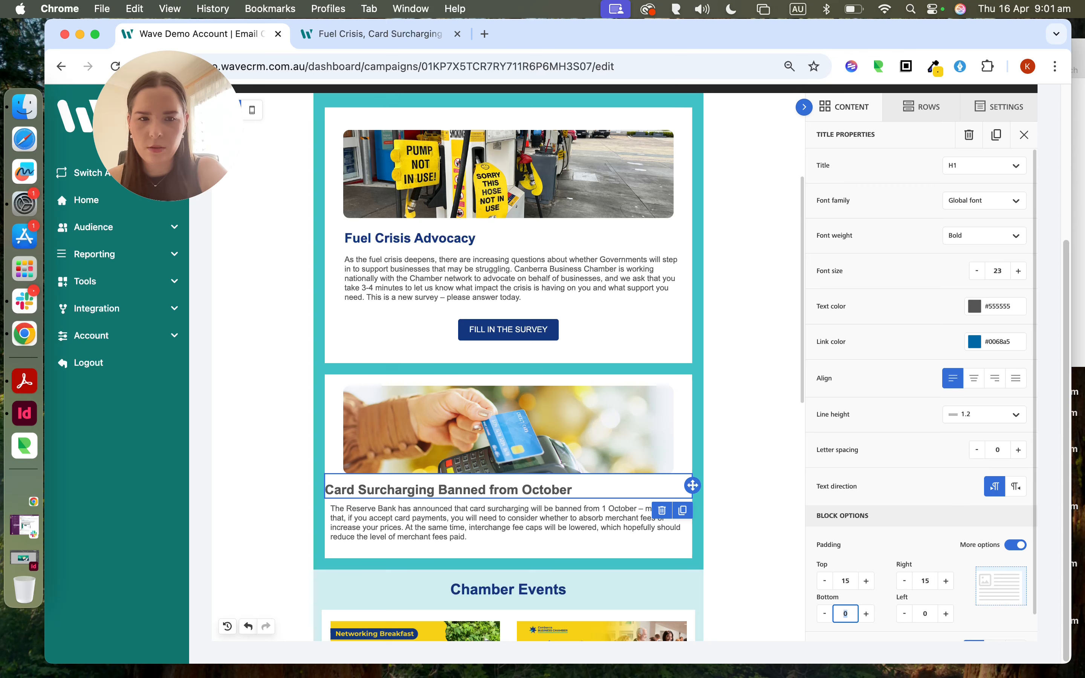
{"action": "type", "text": "1515"}
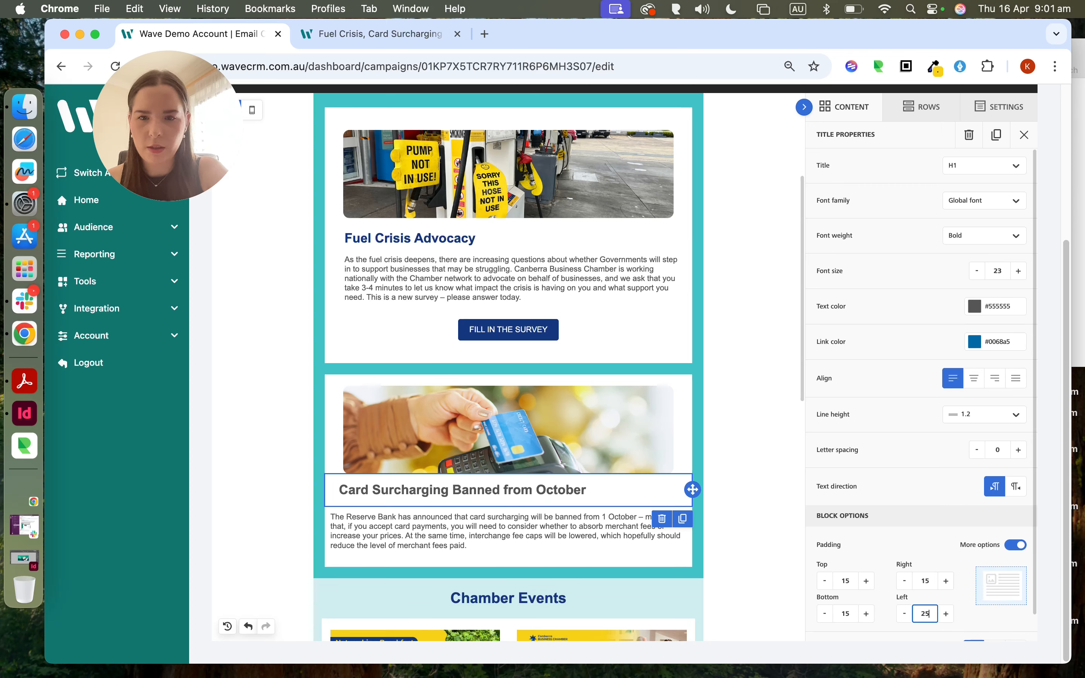
Step: Give the card surcharging text block individual padding of 15 at the top, right and bottom, and 25 at the left
{"action": "left_click", "coordinate": [432, 519]}
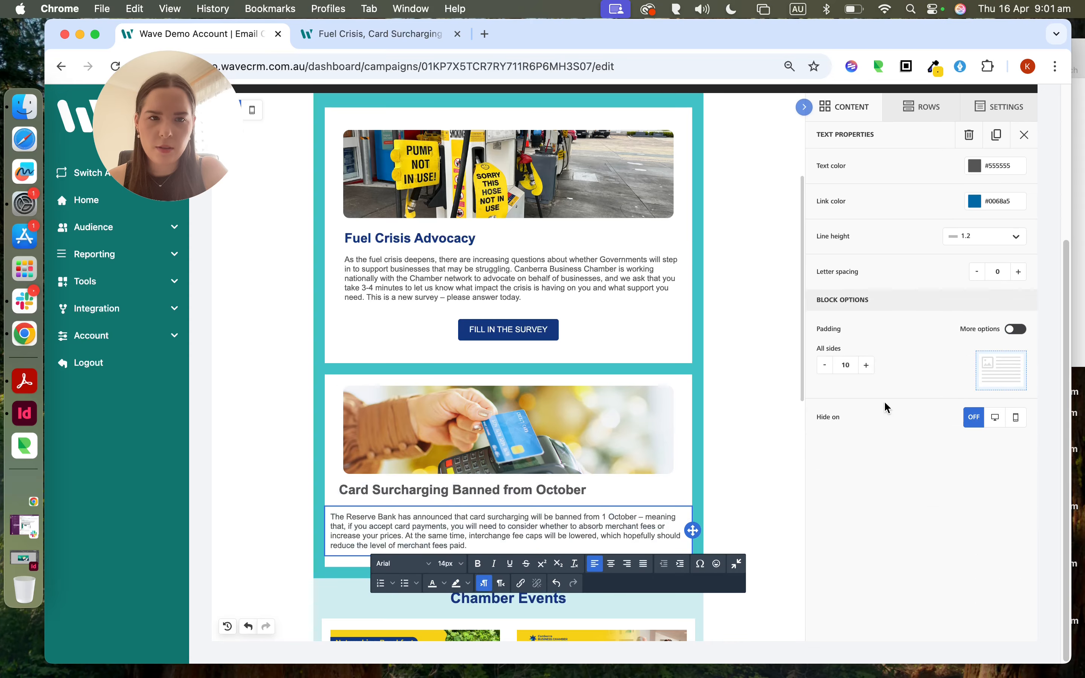
{"action": "left_click", "coordinate": [1019, 330]}
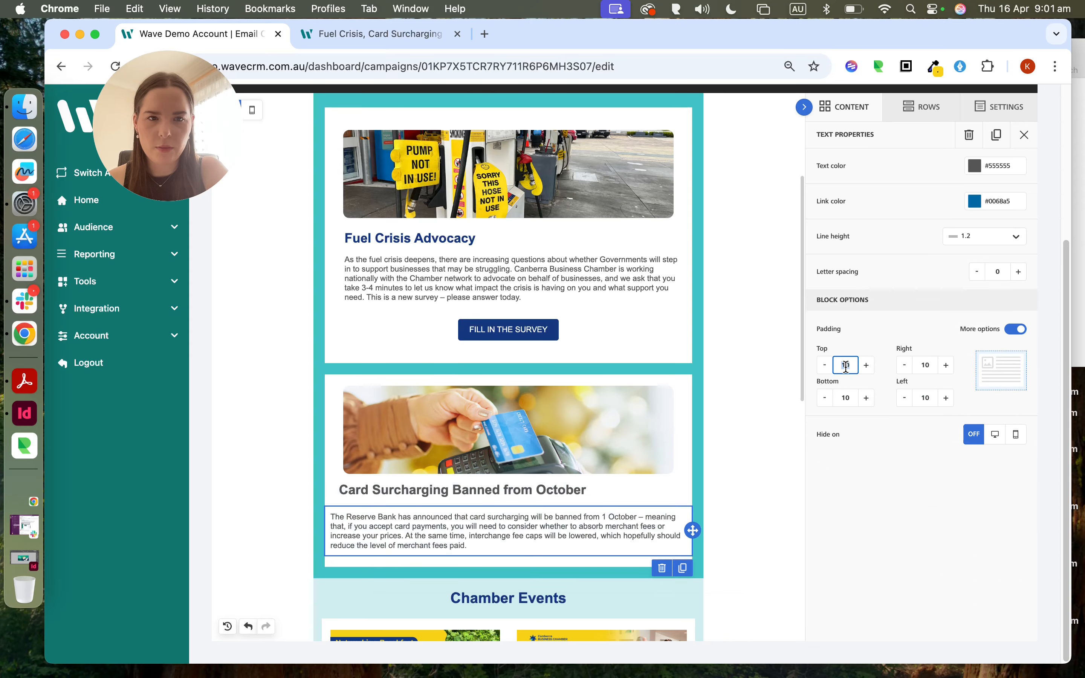
{"action": "type", "text": "15"}
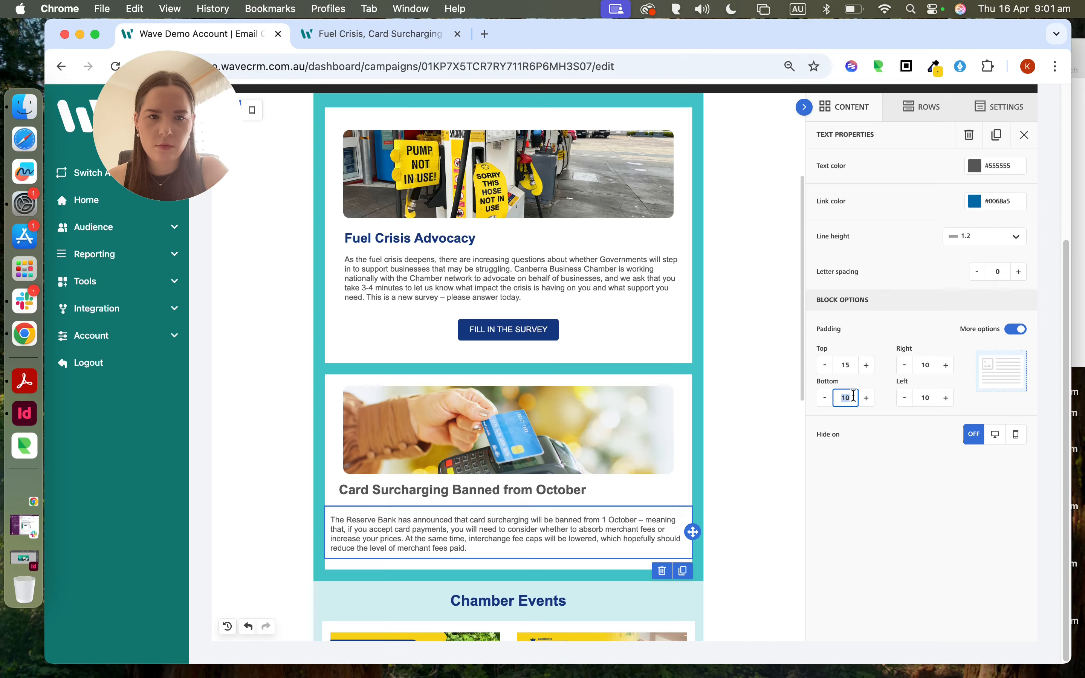
{"action": "type", "text": "15"}
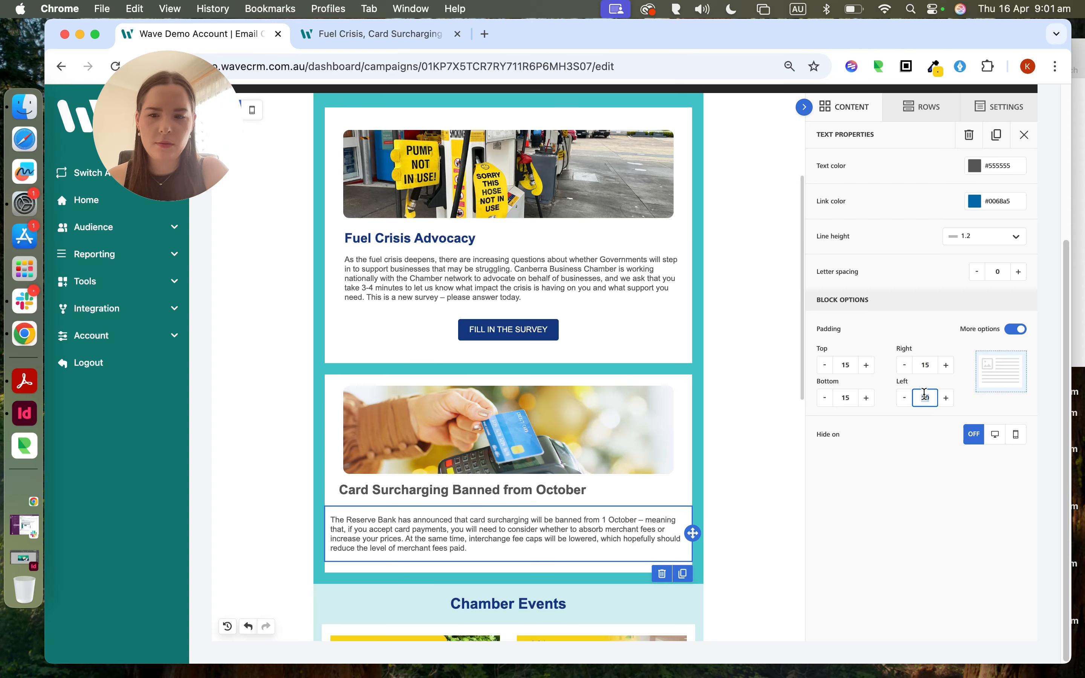
{"action": "type", "text": "25"}
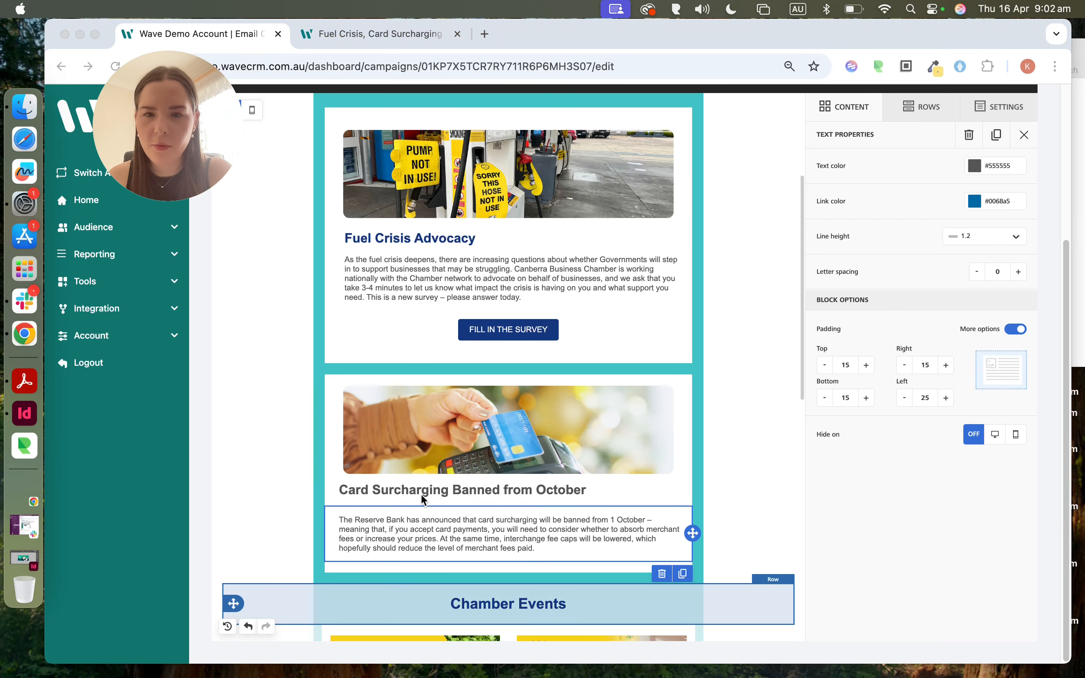
Step: Change the text color of the 'Card Surcharging Banned from October' title to navy #15377d
{"action": "left_click", "coordinate": [421, 495]}
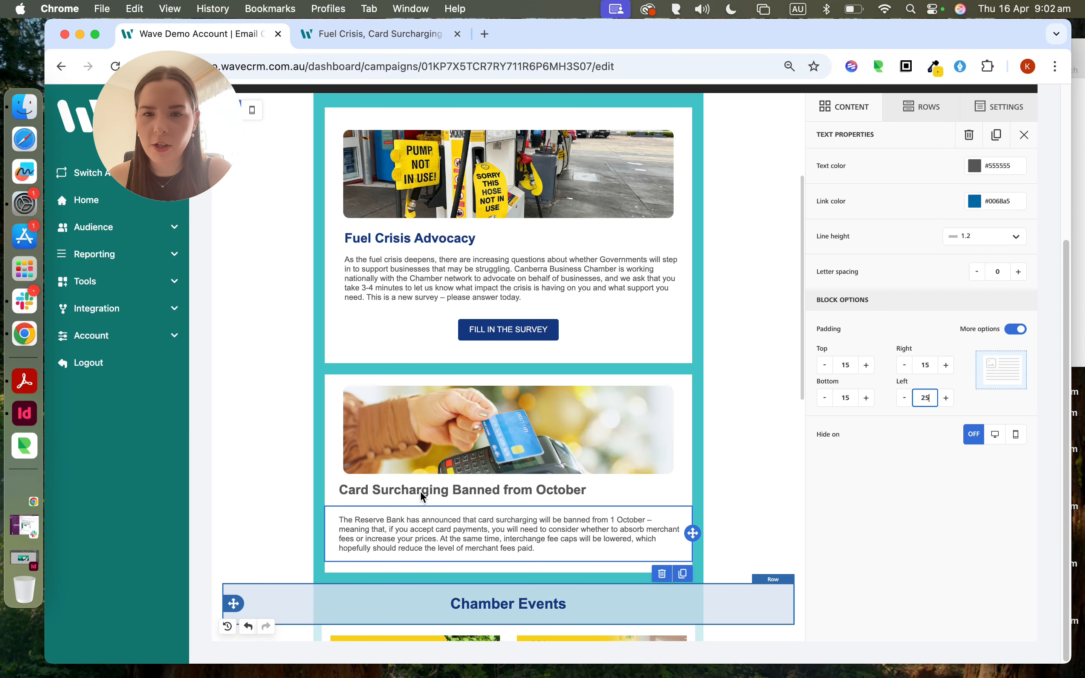
{"action": "left_click", "coordinate": [451, 491]}
{"action": "key", "text": "super+a"}
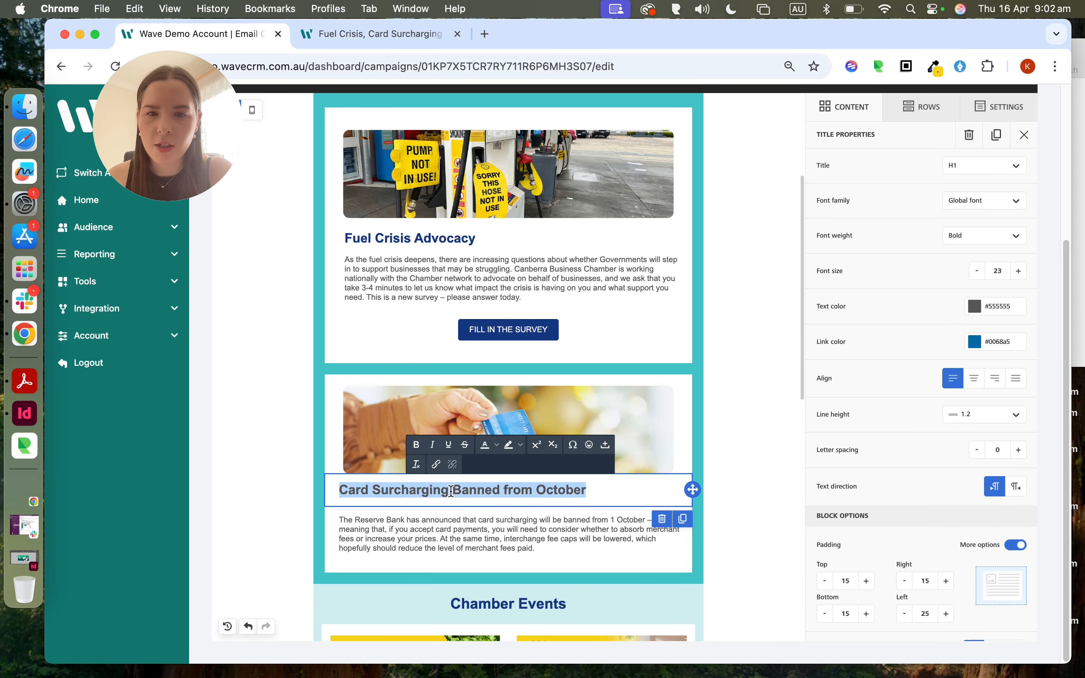
{"action": "left_click", "coordinate": [980, 308]}
{"action": "left_click", "coordinate": [948, 423]}
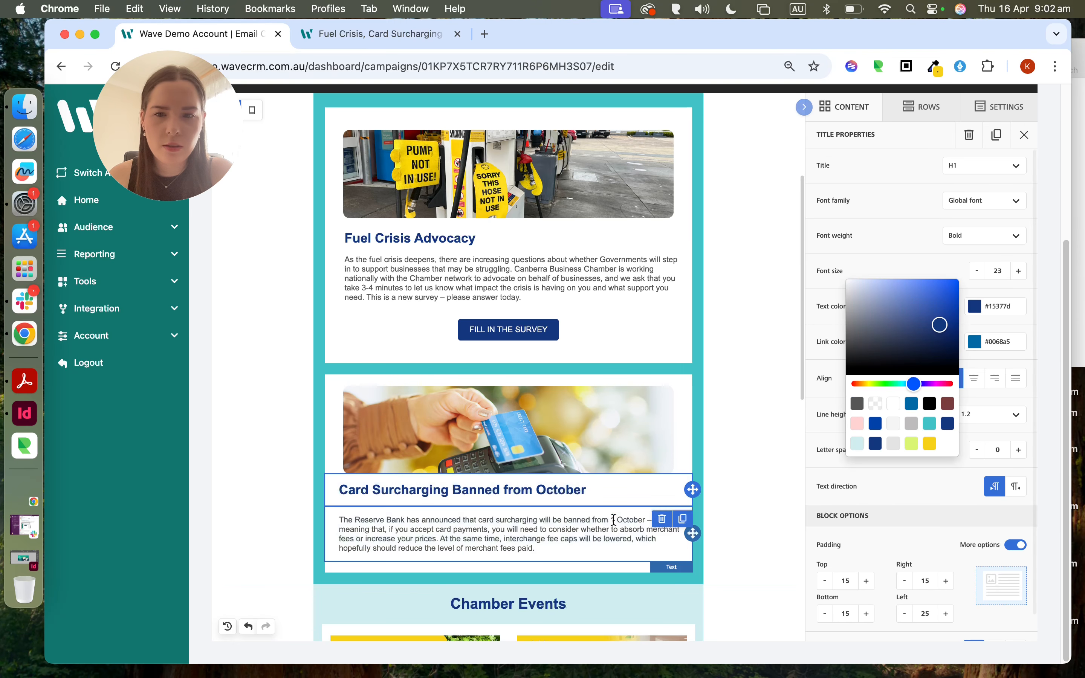
{"action": "left_click", "coordinate": [552, 528]}
{"action": "key", "text": "super+a"}
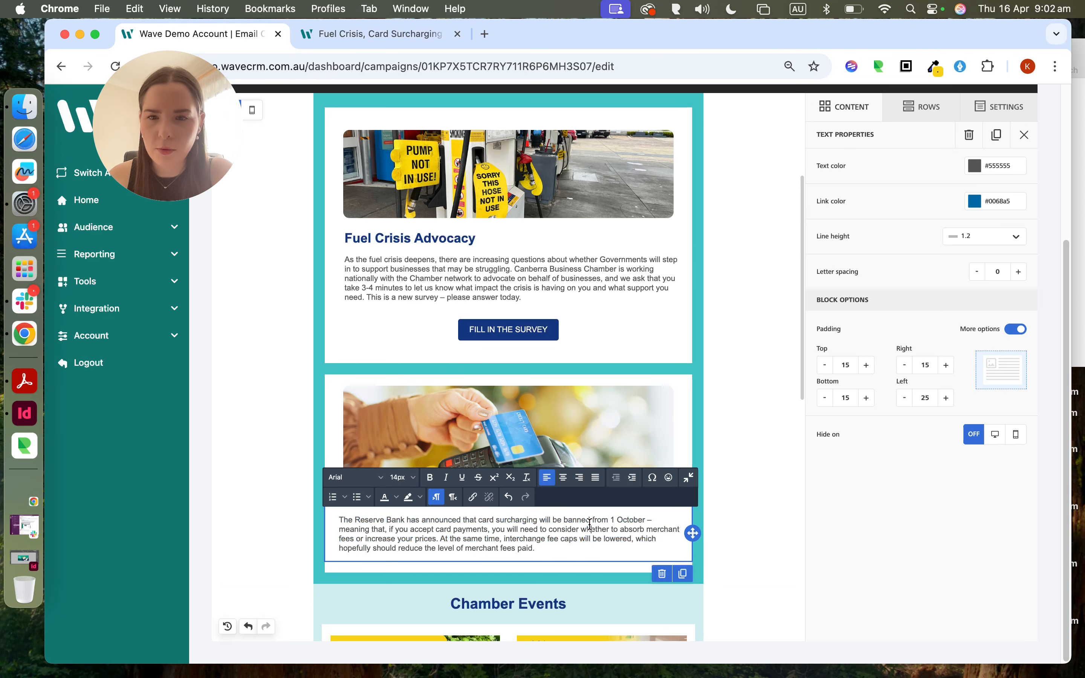
{"action": "left_click", "coordinate": [229, 412]}
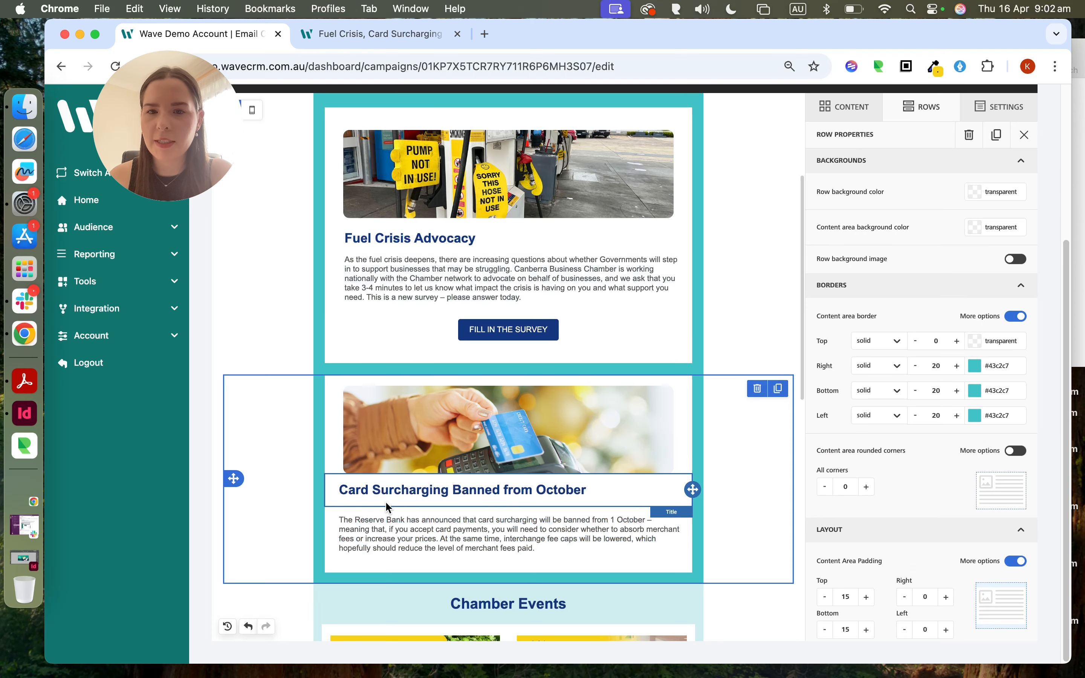
Step: Reduce the top padding of the card surcharging text block to 5
{"action": "left_click", "coordinate": [386, 520]}
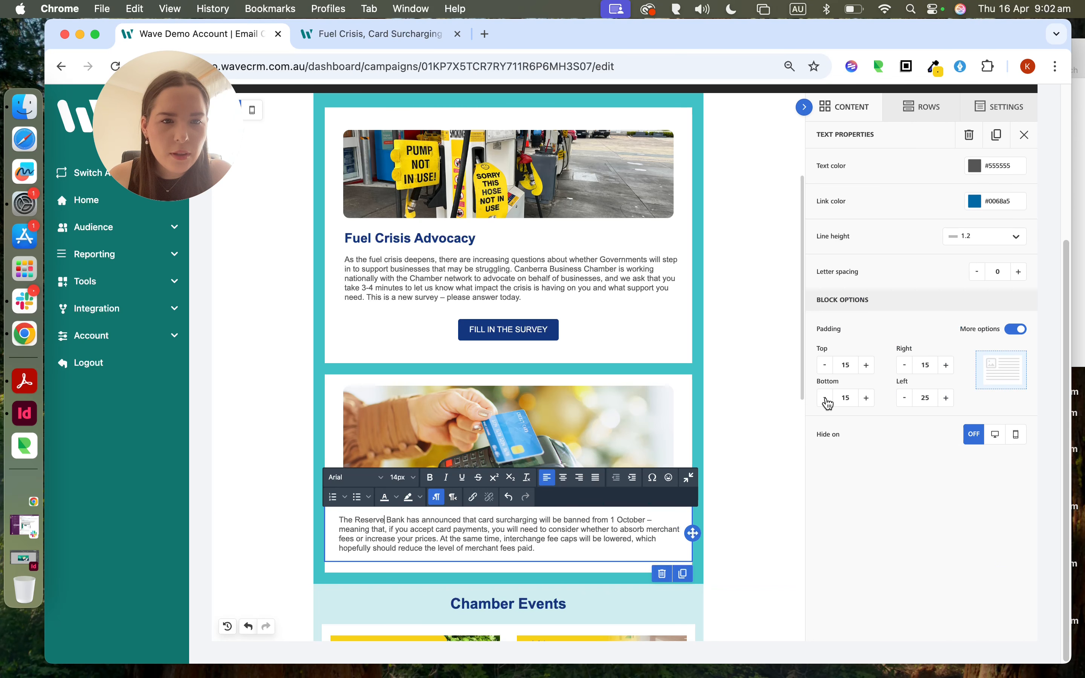
{"action": "left_click", "coordinate": [825, 366]}
{"action": "left_click", "coordinate": [825, 365]}
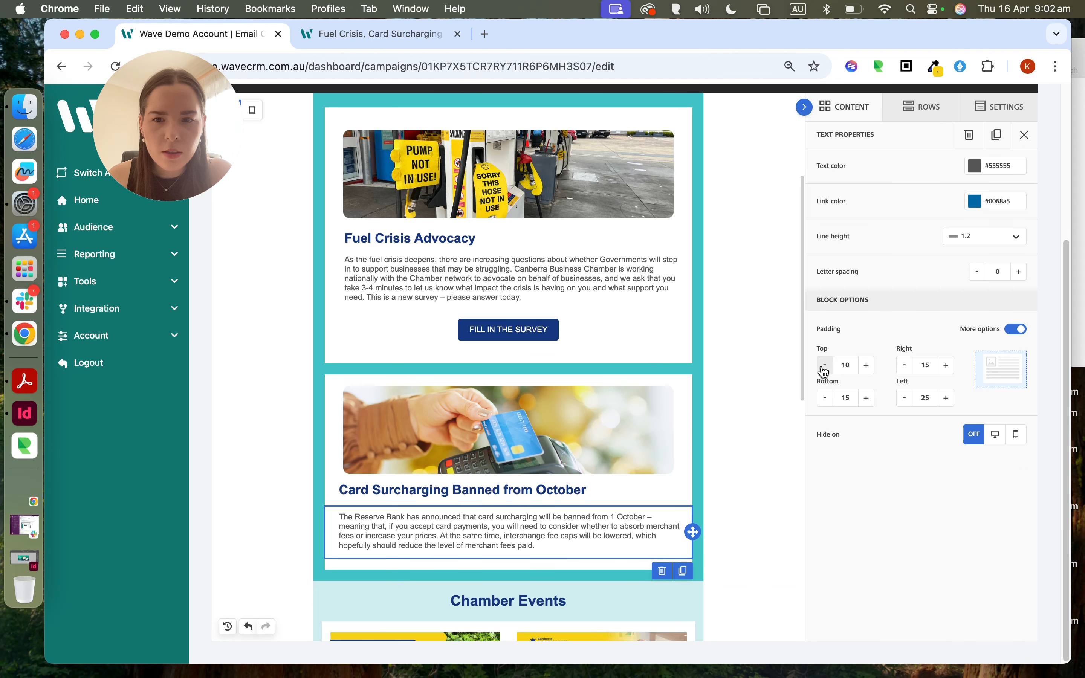
{"action": "left_click", "coordinate": [229, 420]}
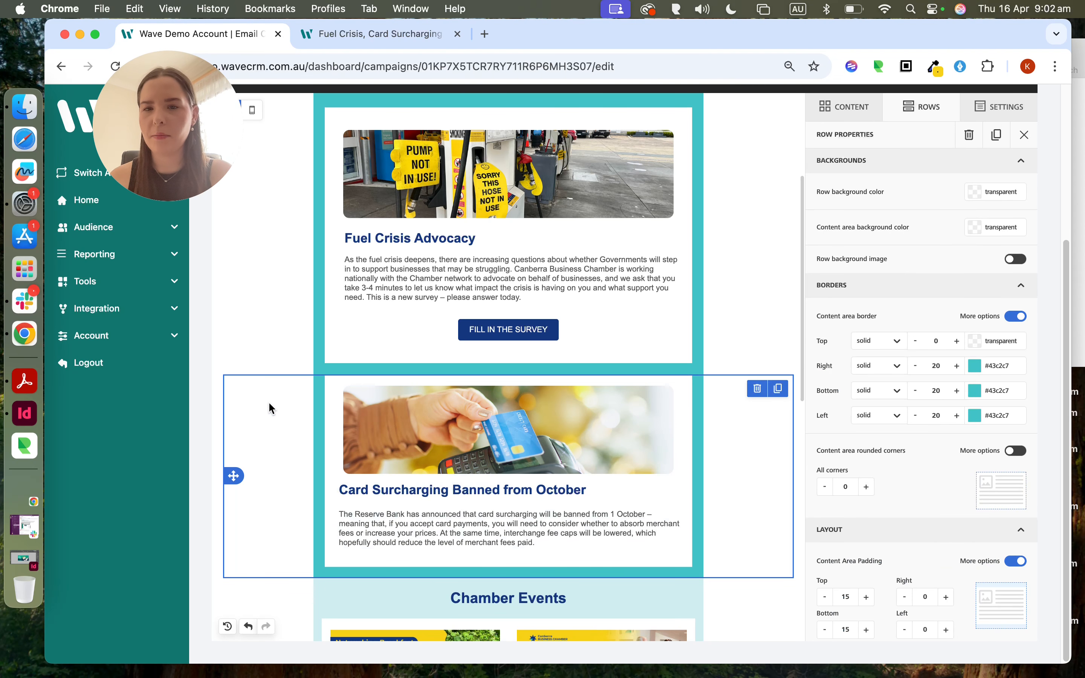
Step: Increase the top padding of the 'Card Surcharging Banned from October' title to 25
{"action": "left_click", "coordinate": [409, 490]}
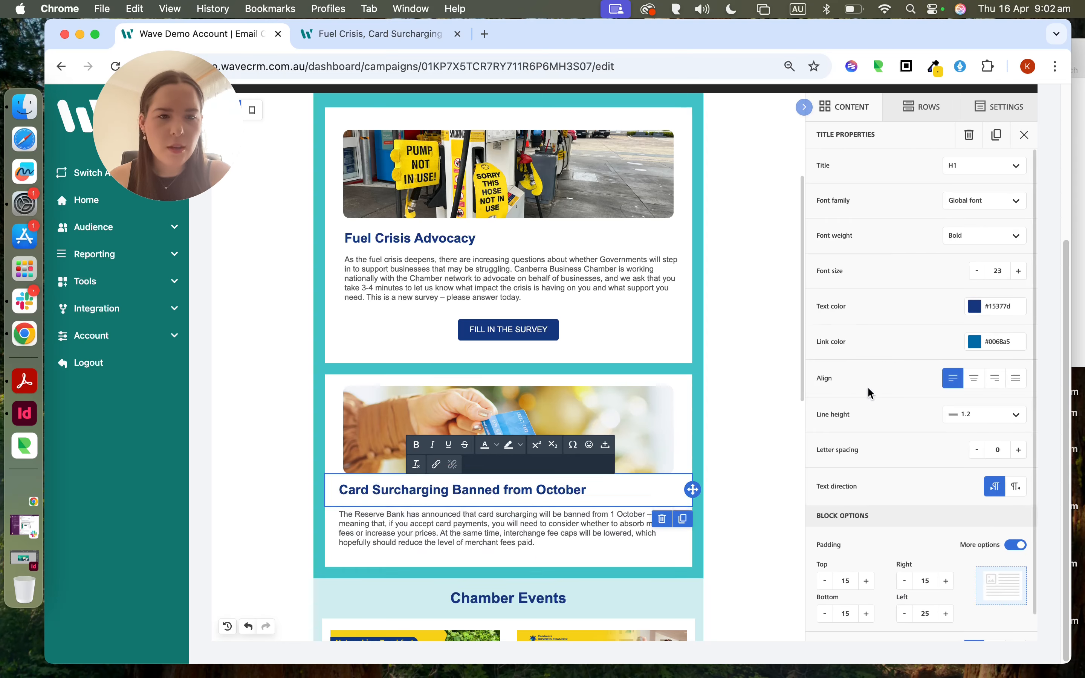
{"action": "left_click", "coordinate": [866, 581]}
{"action": "left_click", "coordinate": [866, 581]}
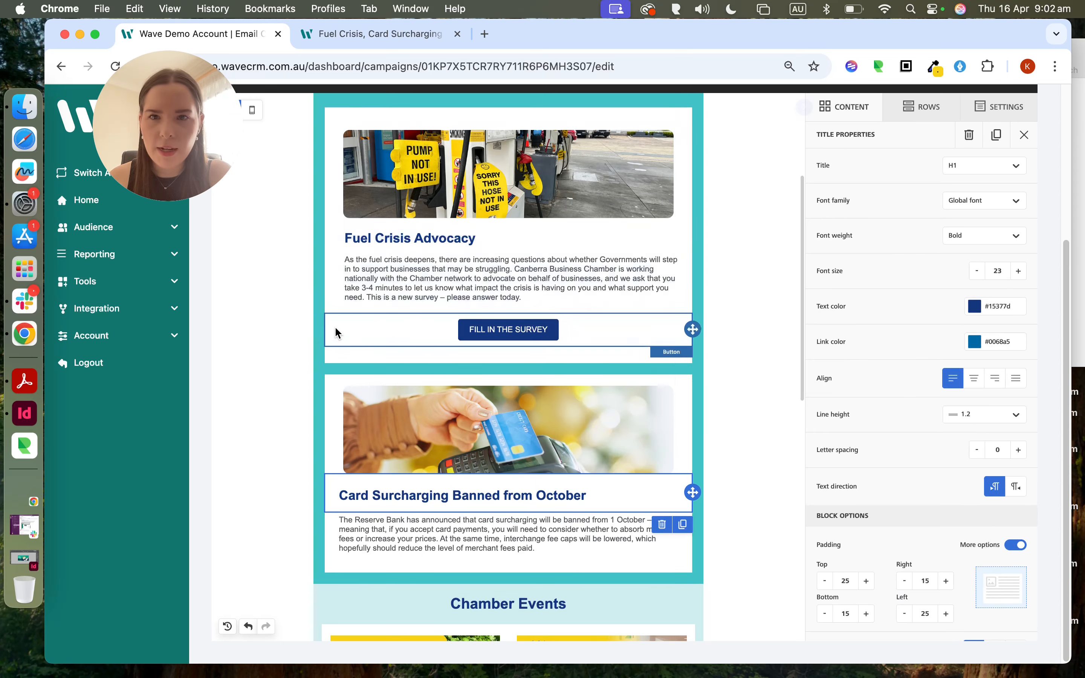
{"action": "left_click", "coordinate": [335, 334]}
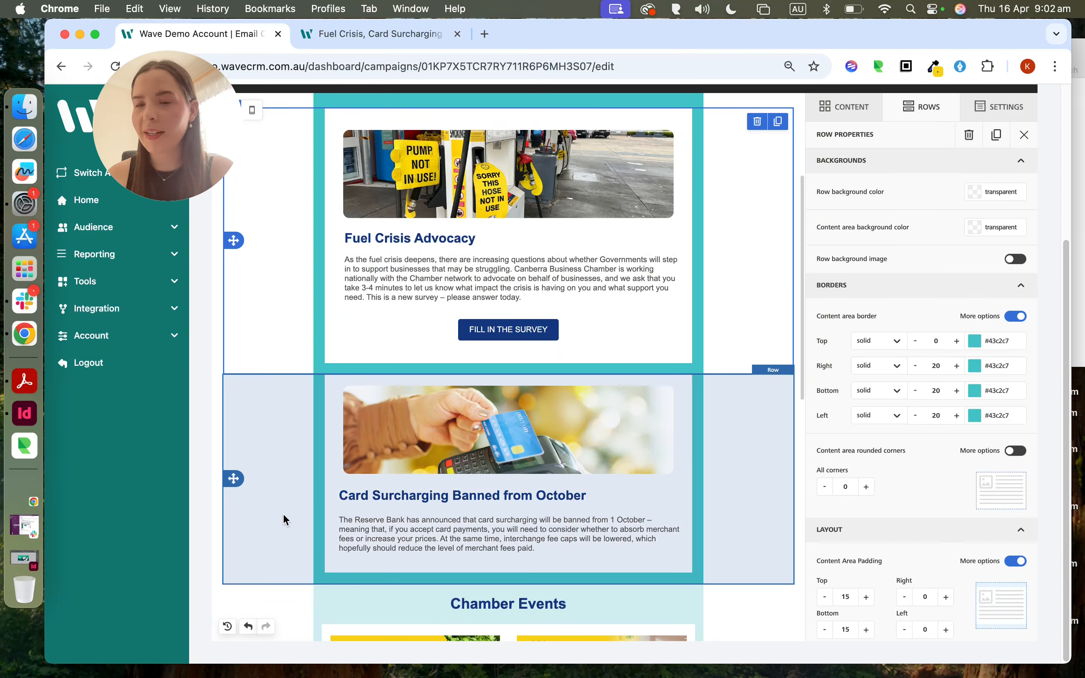
Step: Check the Chamber Events layout in the reference newsletter and add an empty row of two equal columns below the existing event cards
{"action": "scroll", "coordinate": [275, 646], "scroll_direction": "down", "scroll_amount": 5}
{"action": "left_click", "coordinate": [385, 36]}
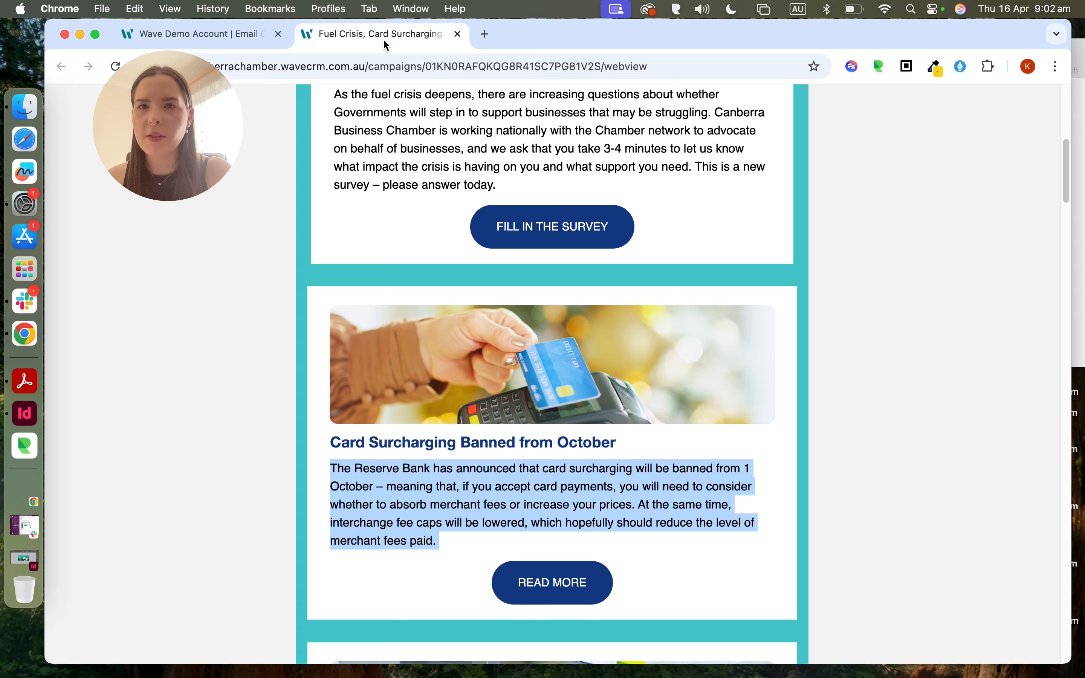
{"action": "left_click", "coordinate": [293, 405]}
{"action": "scroll", "coordinate": [293, 404], "scroll_direction": "down", "scroll_amount": 15}
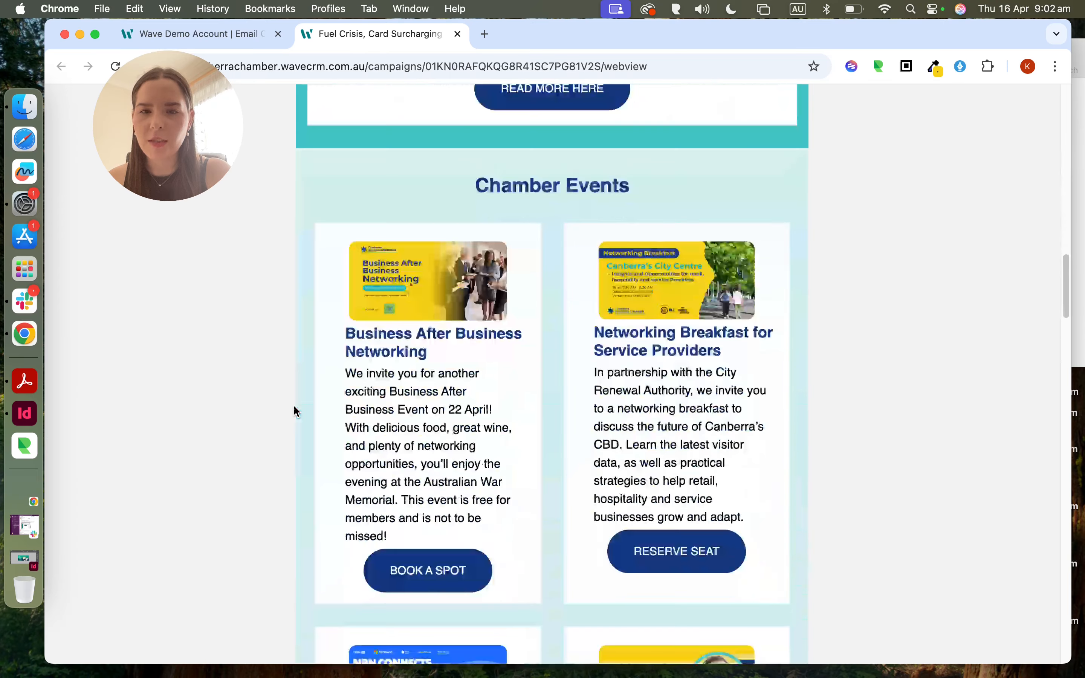
{"action": "scroll", "coordinate": [293, 404], "scroll_direction": "down", "scroll_amount": 6}
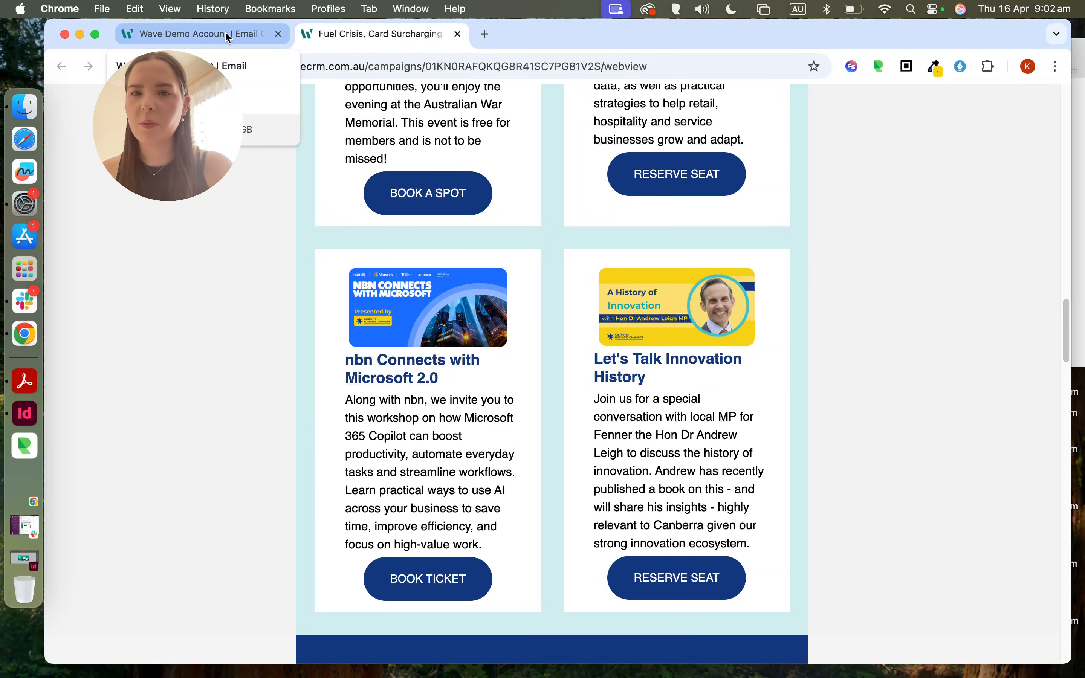
{"action": "left_click", "coordinate": [225, 32]}
{"action": "scroll", "coordinate": [448, 404], "scroll_direction": "down", "scroll_amount": 1}
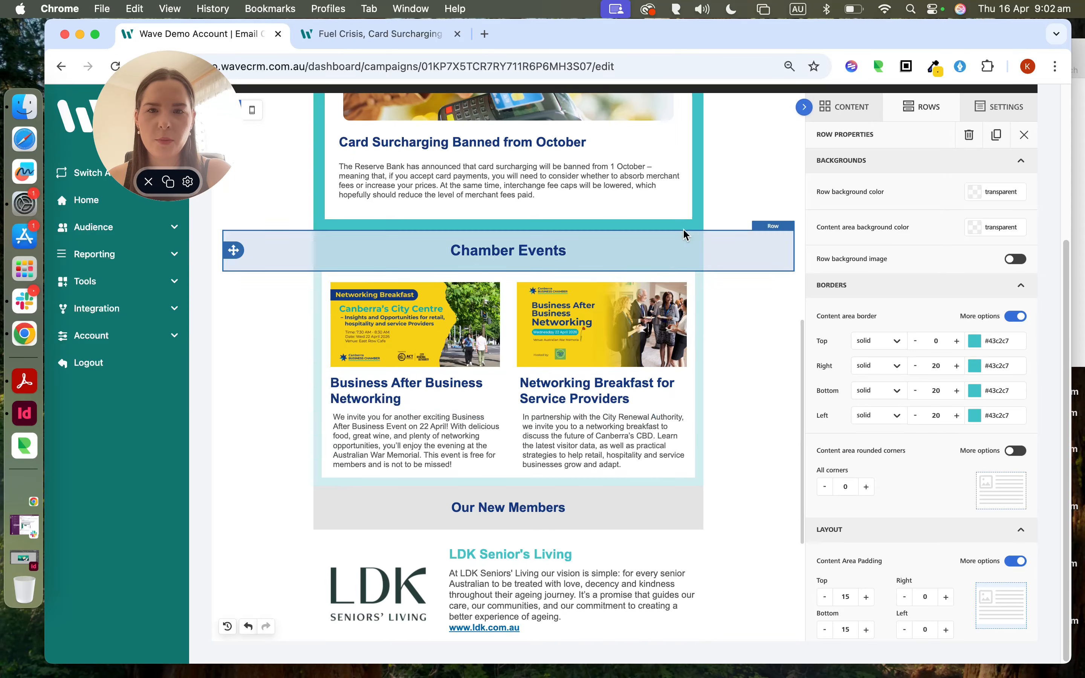
{"action": "left_click", "coordinate": [845, 115]}
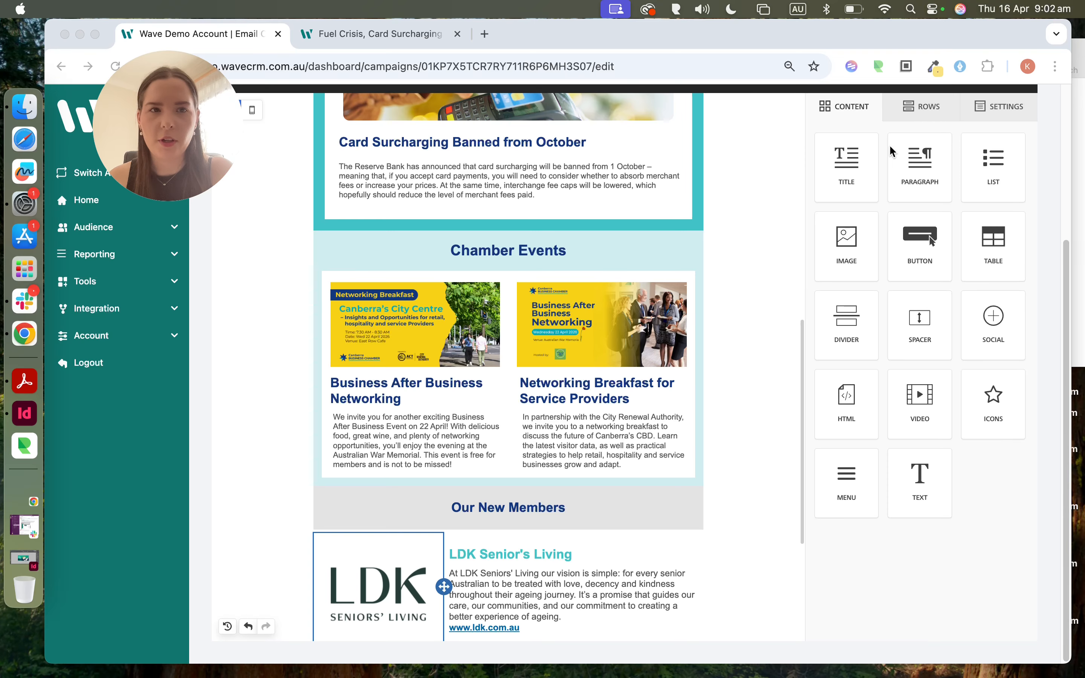
{"action": "left_click", "coordinate": [919, 108]}
{"action": "left_click_drag", "start_coordinate": [906, 350], "coordinate": [641, 486]}
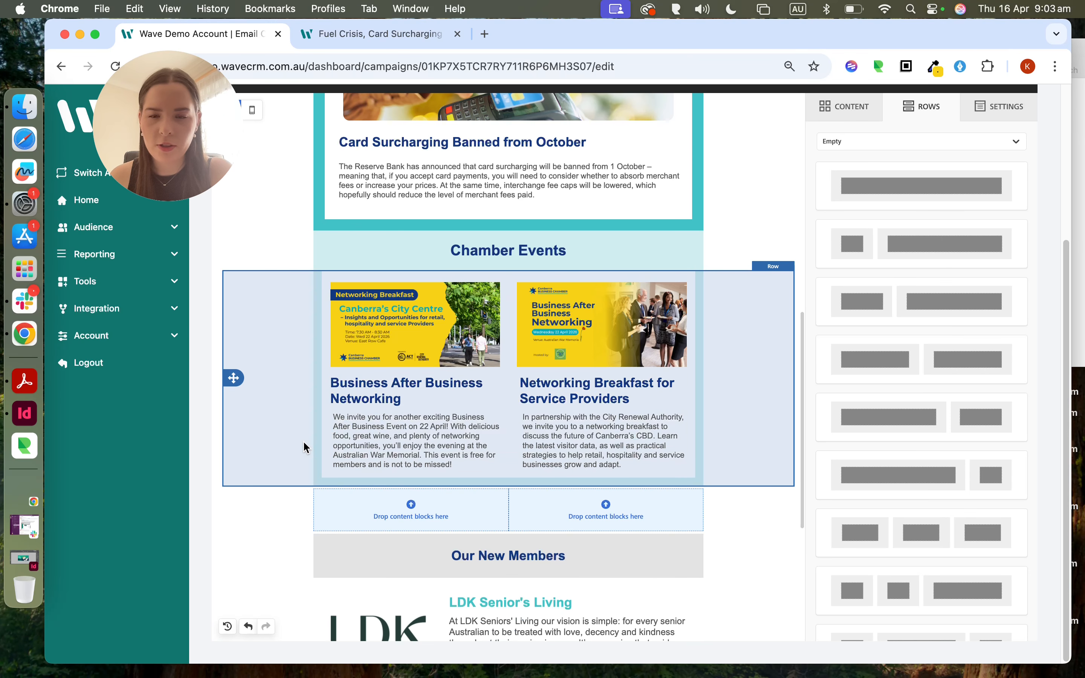
Step: Add an image block to each of the two empty columns below the existing Chamber Events cards
{"action": "scroll", "coordinate": [303, 447], "scroll_direction": "down", "scroll_amount": 2}
{"action": "left_click", "coordinate": [851, 112]}
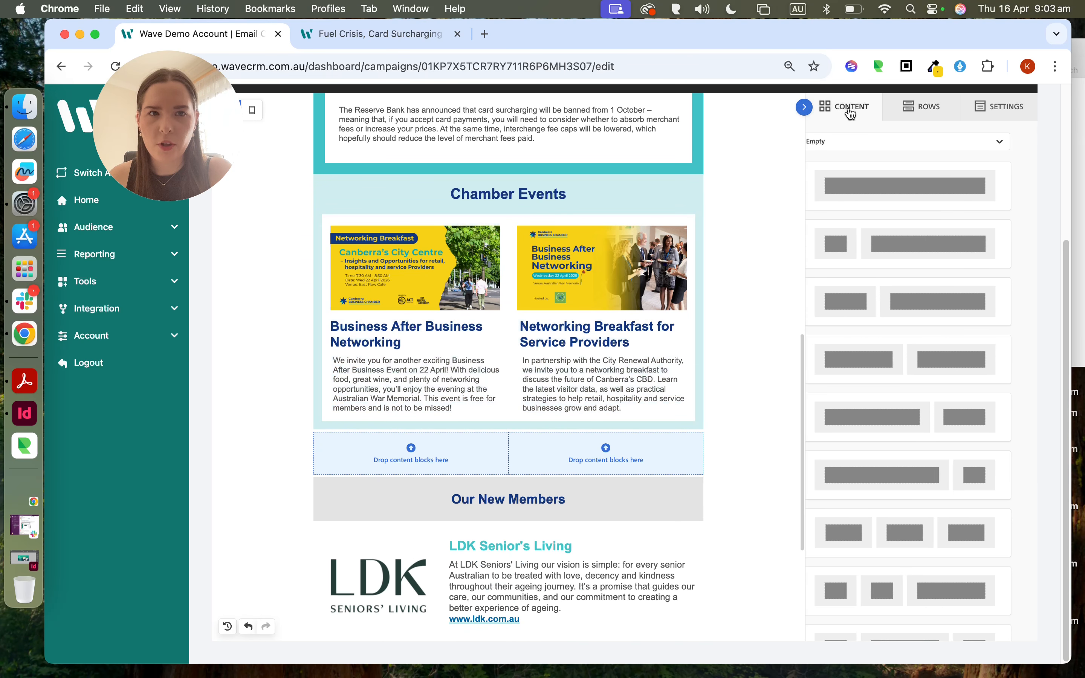
{"action": "left_click_drag", "start_coordinate": [847, 247], "coordinate": [625, 468]}
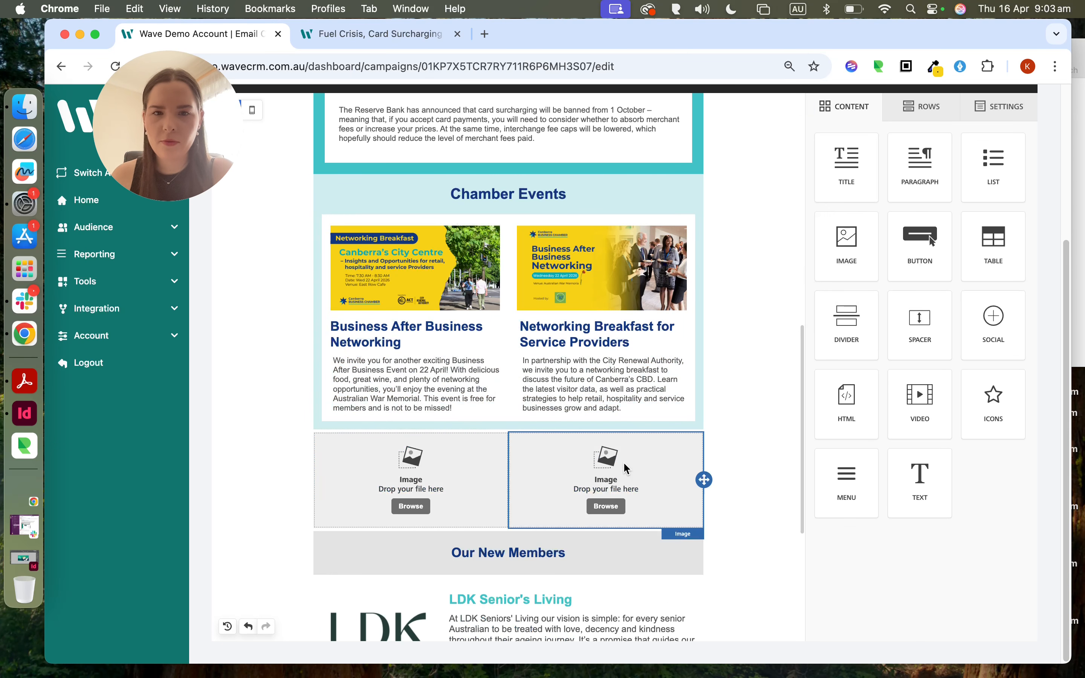
{"action": "left_click", "coordinate": [412, 337]}
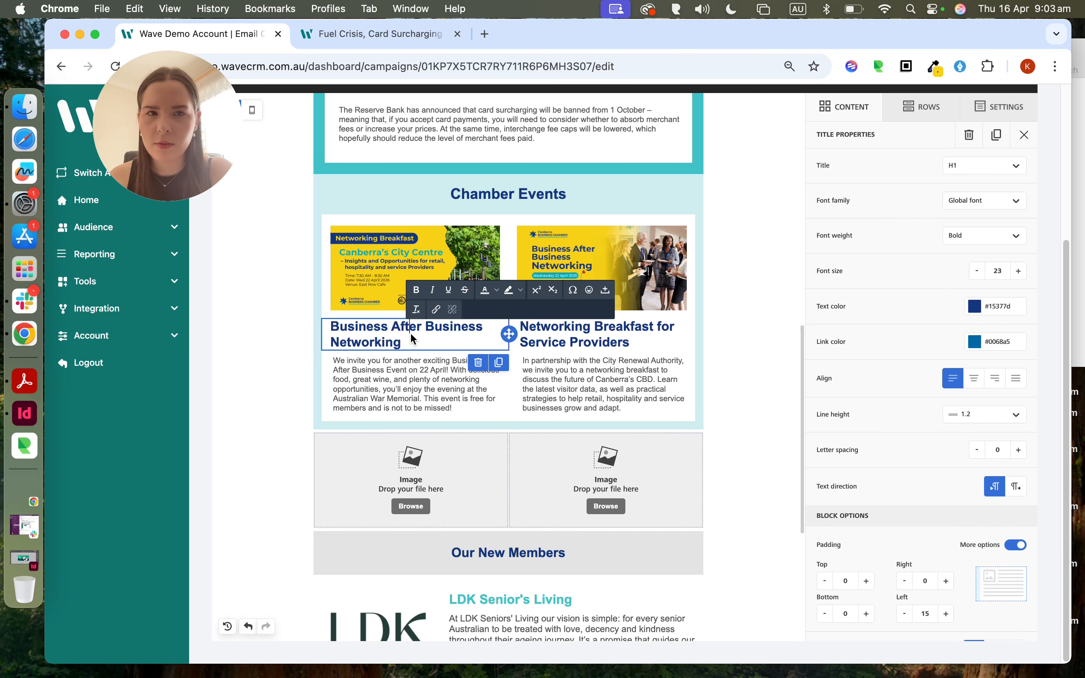
{"action": "left_click", "coordinate": [858, 118]}
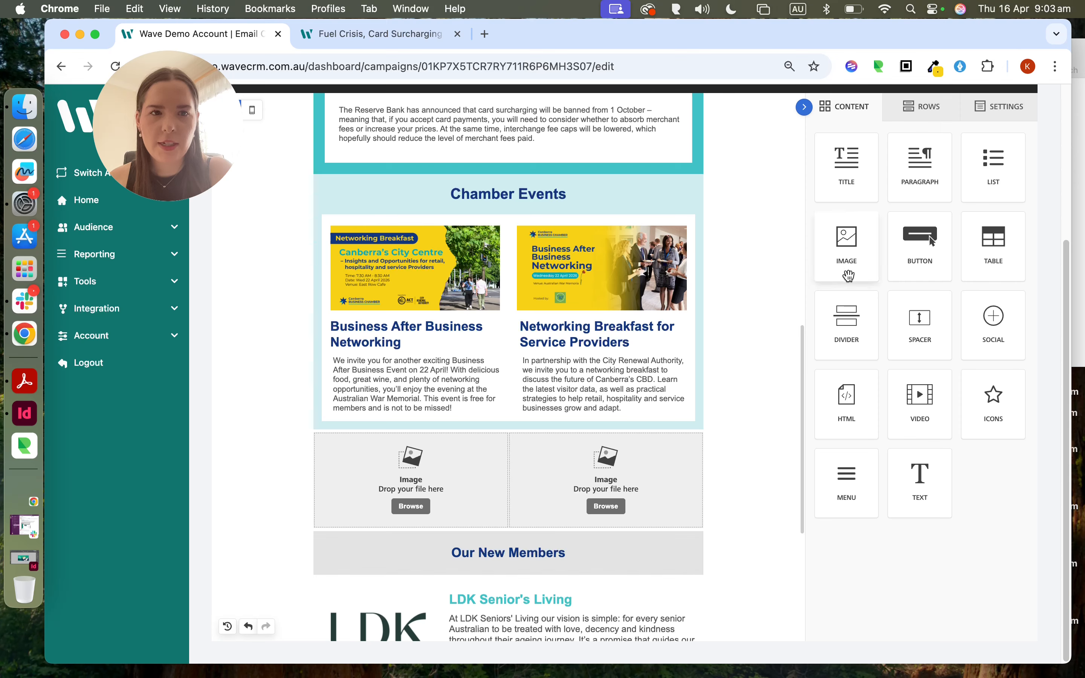
Step: From the Canberra EDM folder in Finder, place the blue NBN Connects banner in the first image block and the 'A History of Innovation' banner in the second
{"action": "left_click", "coordinate": [31, 106]}
{"action": "left_click_drag", "start_coordinate": [752, 59], "coordinate": [683, 58]}
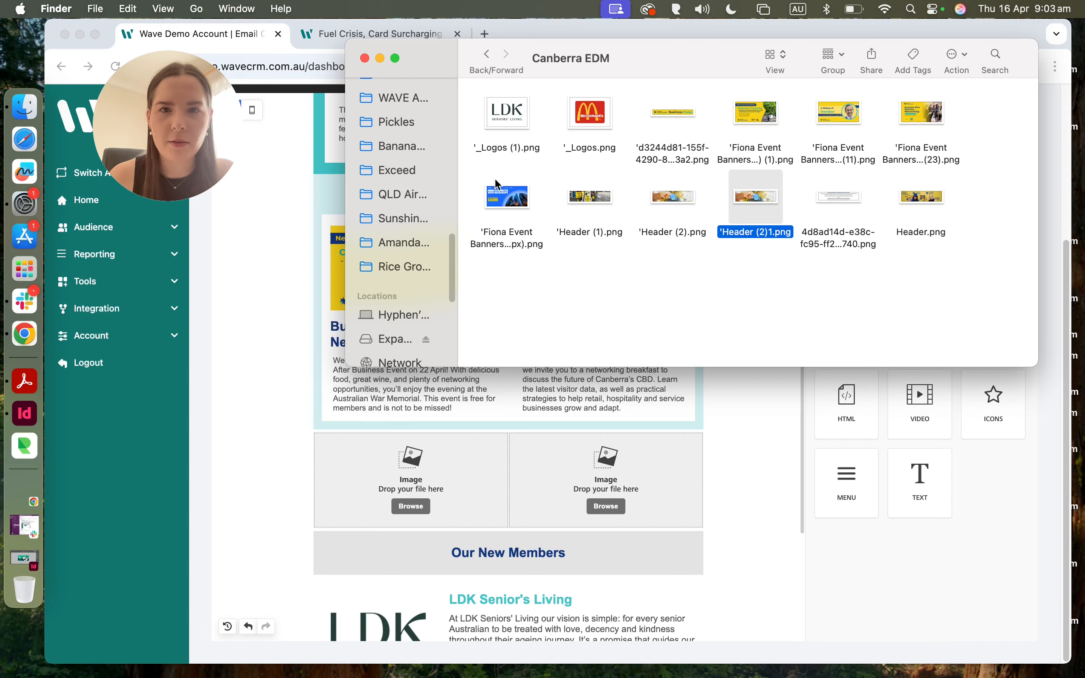
{"action": "left_click", "coordinate": [508, 190]}
{"action": "left_click_drag", "start_coordinate": [507, 200], "coordinate": [411, 489]}
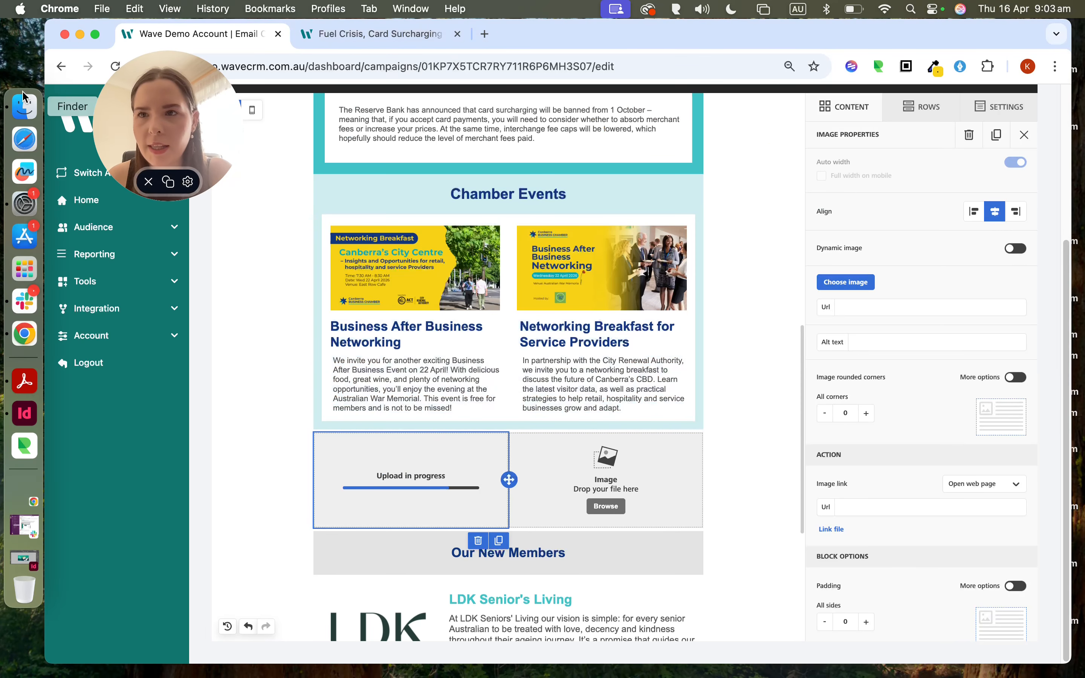
{"action": "left_click", "coordinate": [24, 107]}
{"action": "left_click", "coordinate": [842, 118]}
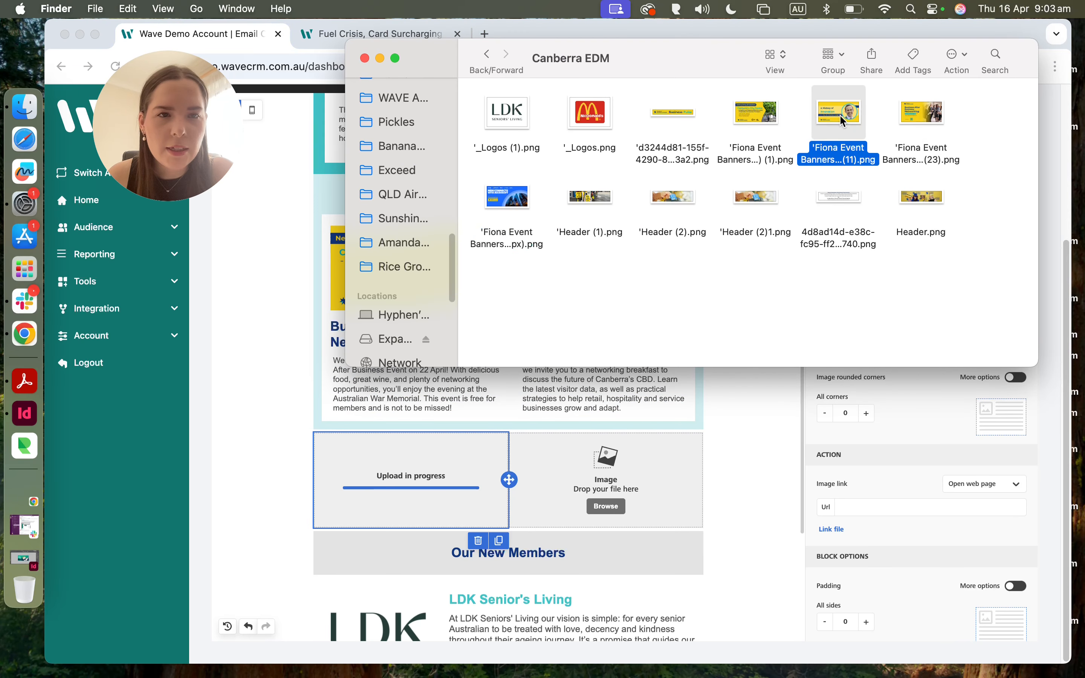
{"action": "left_click_drag", "start_coordinate": [840, 117], "coordinate": [607, 489]}
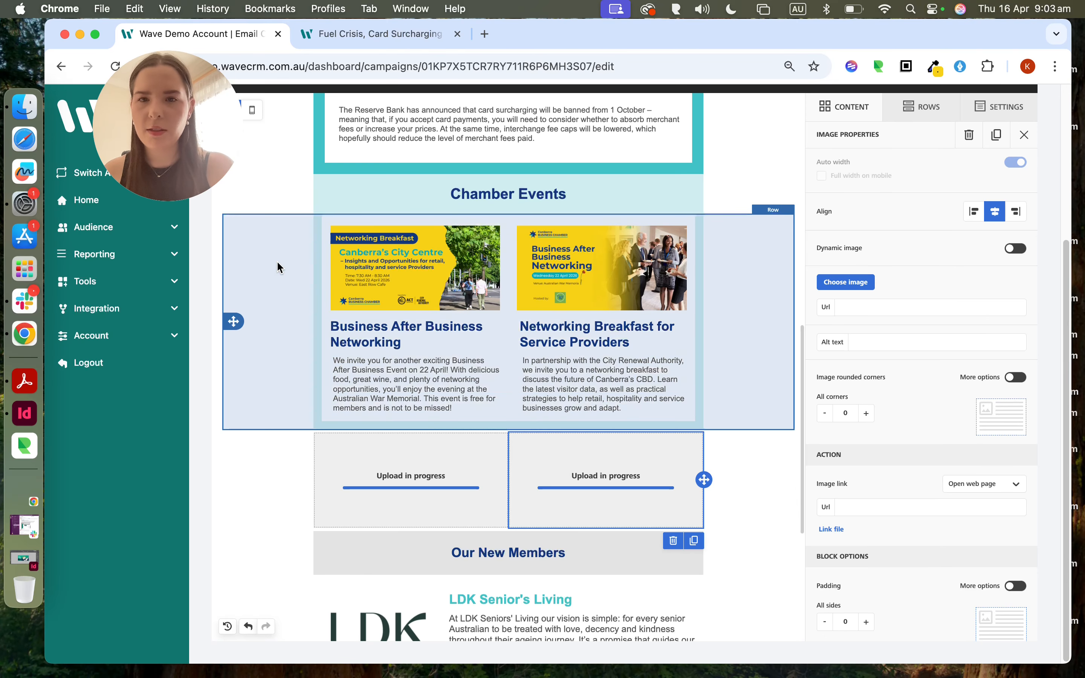
Step: Set the right, bottom and left content area border colors of the new banner row to light teal #d1eef0, matching the row above
{"action": "left_click", "coordinate": [278, 267]}
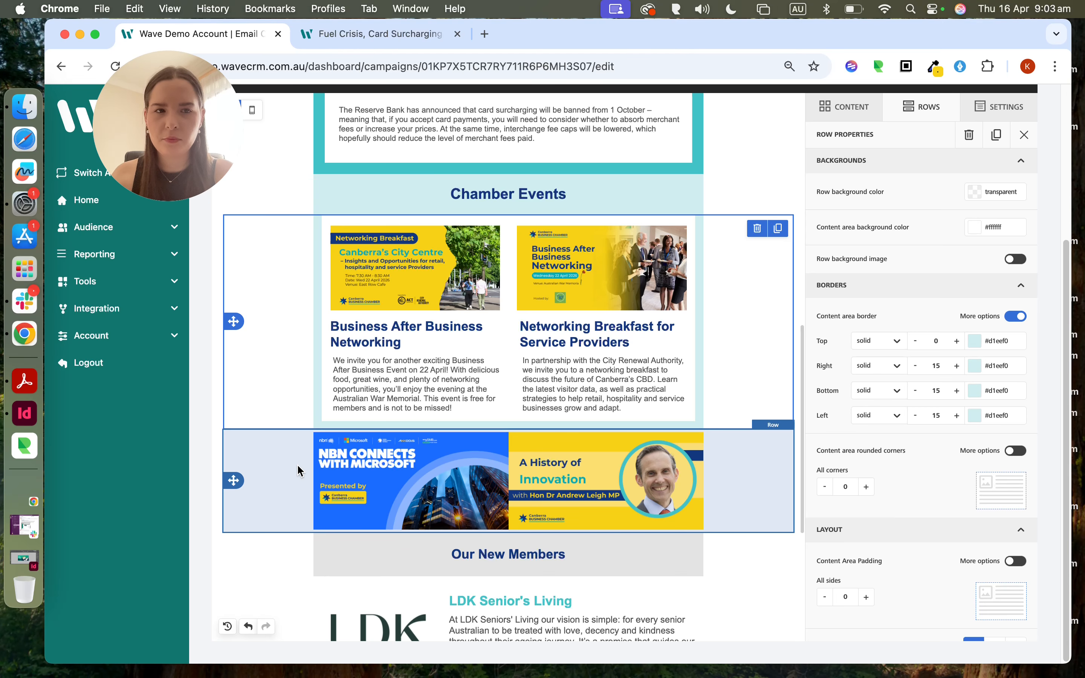
{"action": "left_click", "coordinate": [283, 470]}
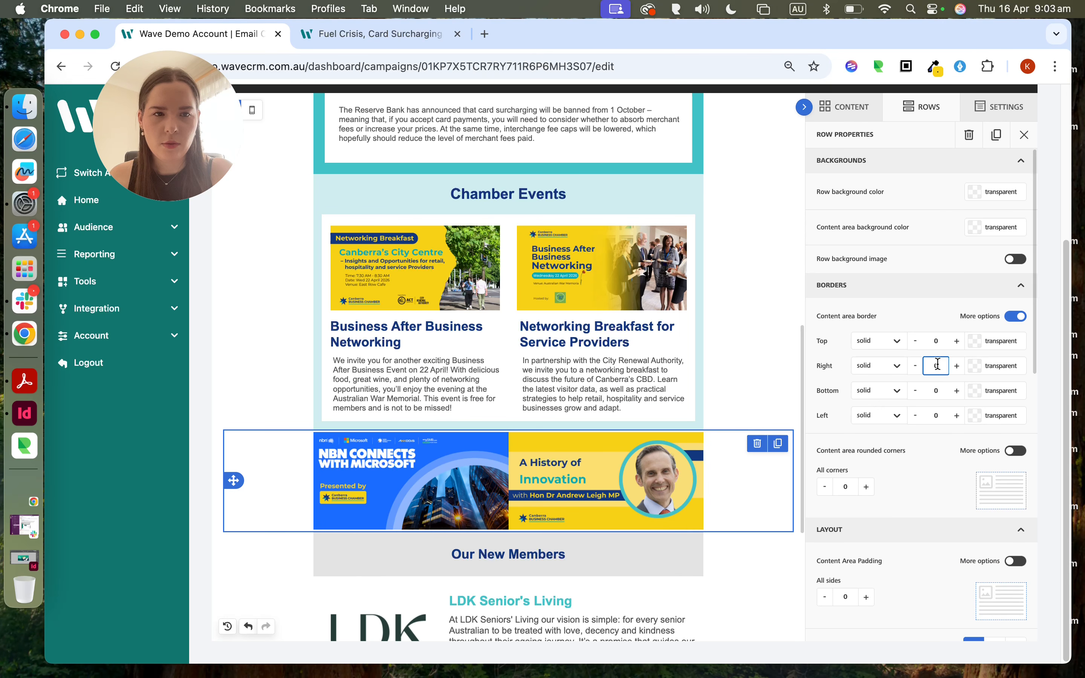
{"action": "left_click", "coordinate": [977, 367]}
{"action": "left_click", "coordinate": [947, 483]}
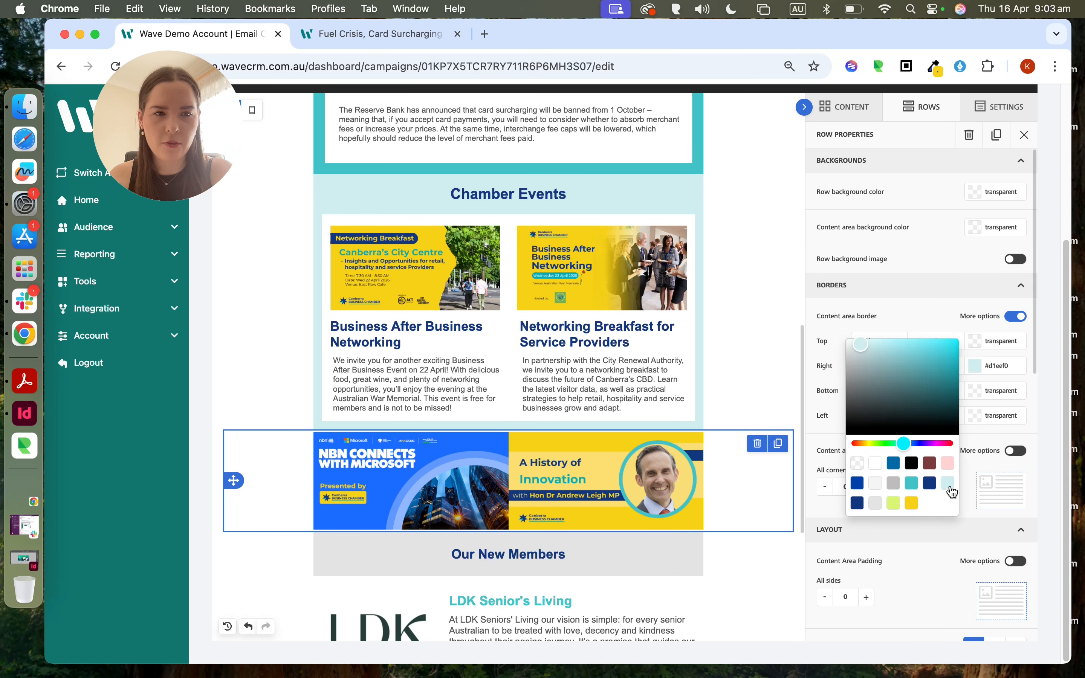
{"action": "left_click", "coordinate": [979, 401]}
{"action": "left_click", "coordinate": [948, 510]}
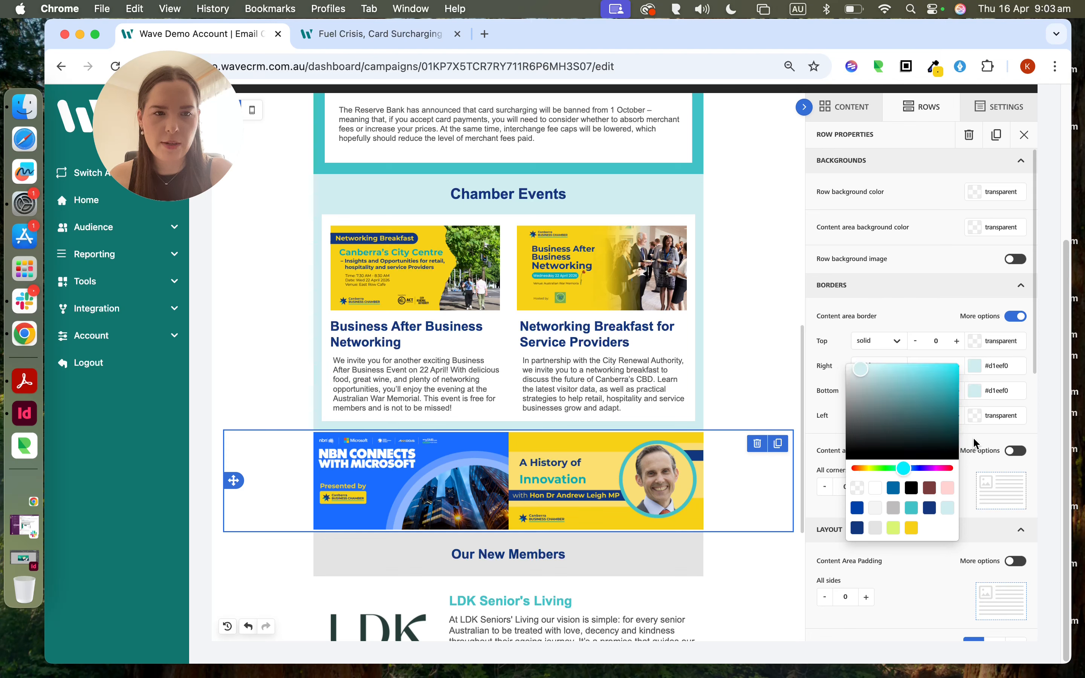
{"action": "left_click", "coordinate": [976, 422]}
{"action": "left_click", "coordinate": [947, 533]}
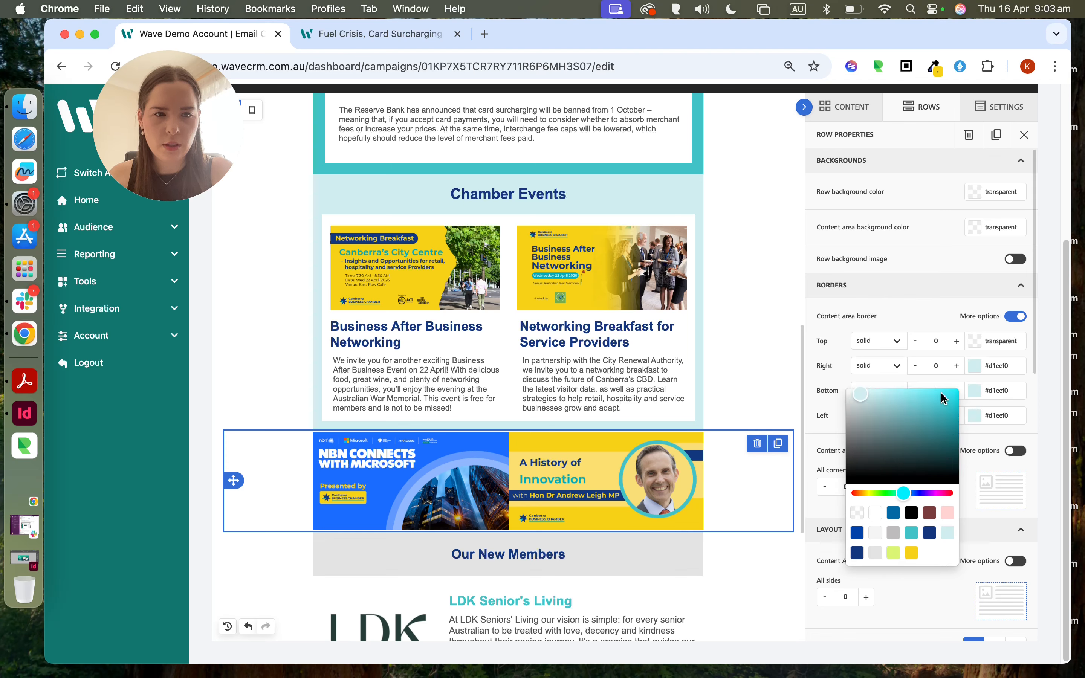
Step: Set the right, bottom and left content area border widths of the new banner row to 15
{"action": "left_click", "coordinate": [937, 363]}
{"action": "type", "text": "15"}
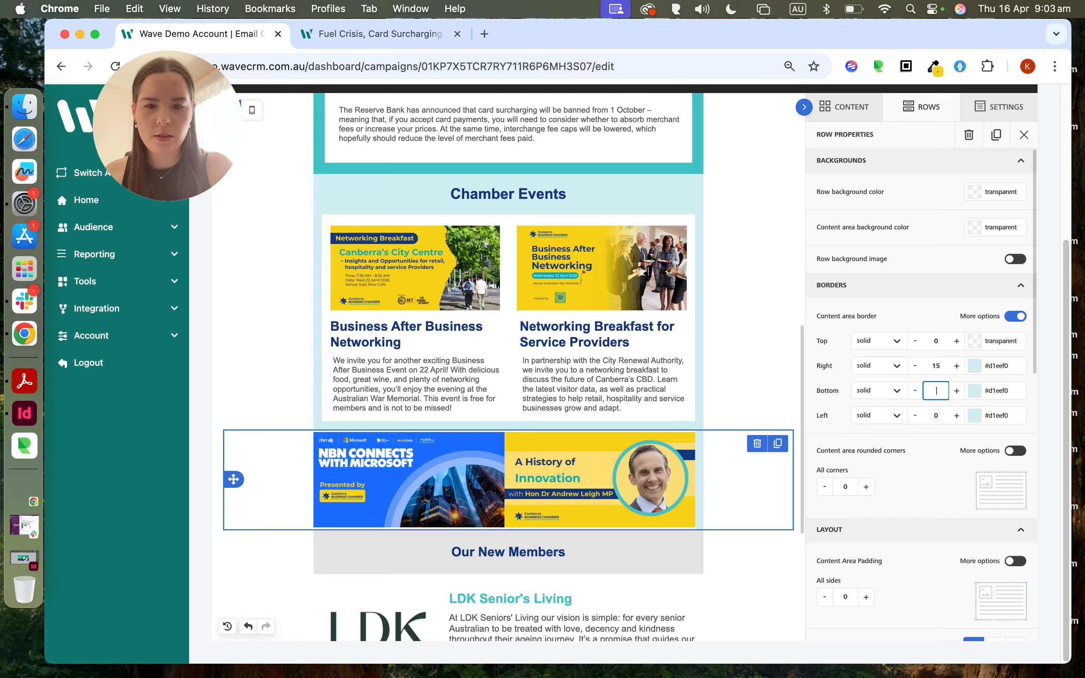
{"action": "type", "text": "15"}
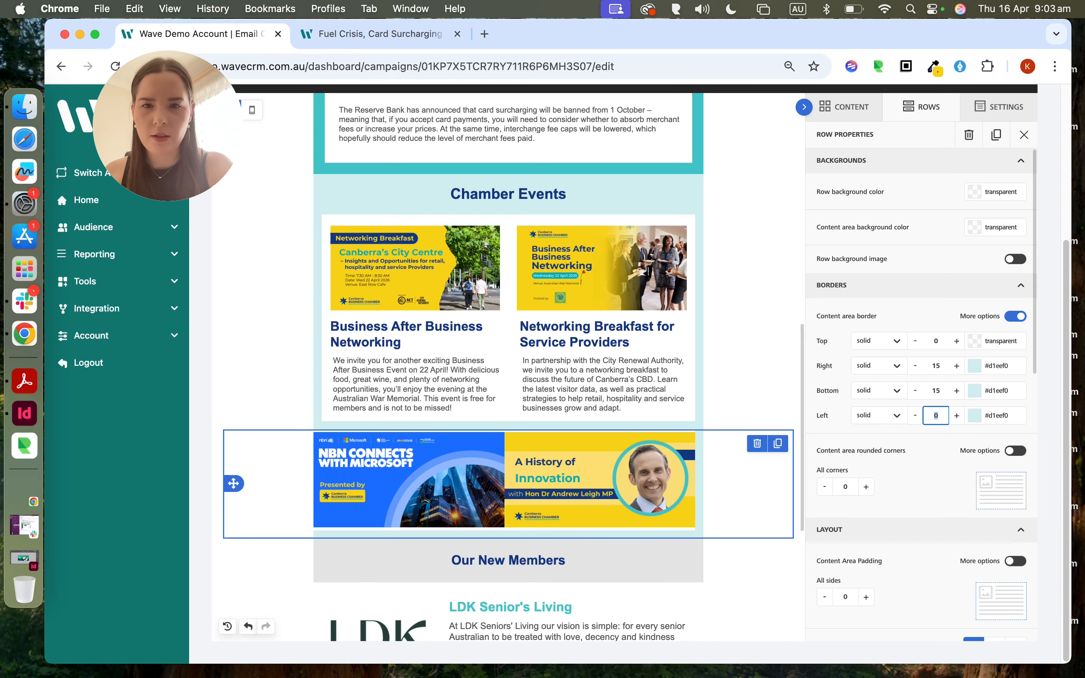
{"action": "type", "text": "15"}
Step: Set the NBN Connects image's padding to 15 on all sides, matching the Networking Breakfast image above
{"action": "left_click", "coordinate": [296, 264]}
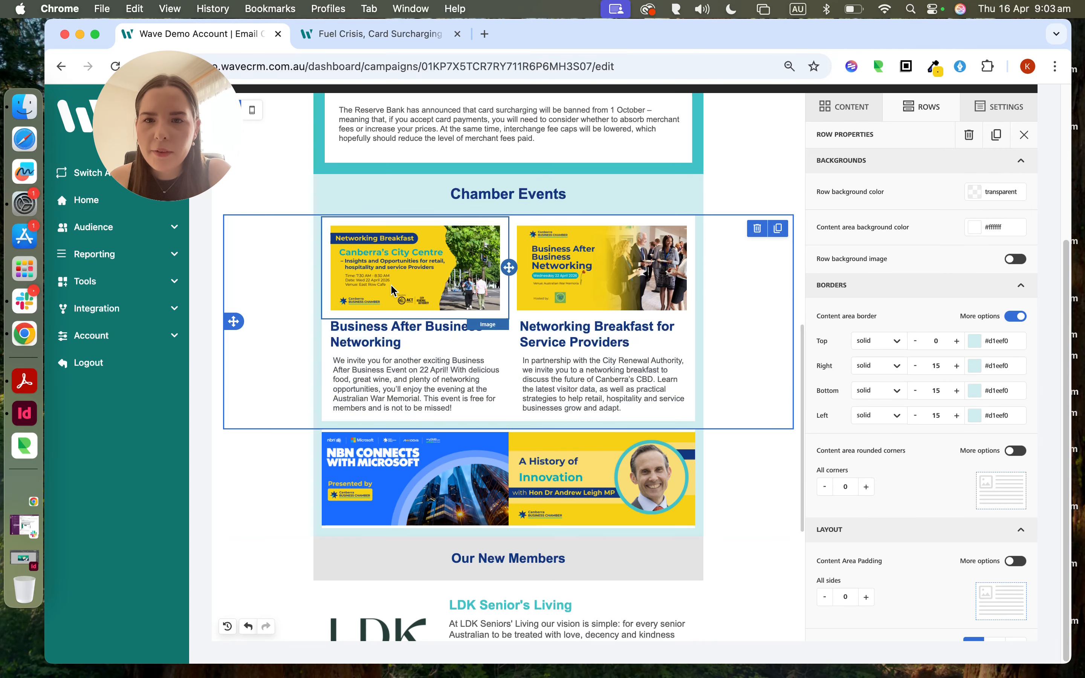
{"action": "left_click", "coordinate": [375, 261]}
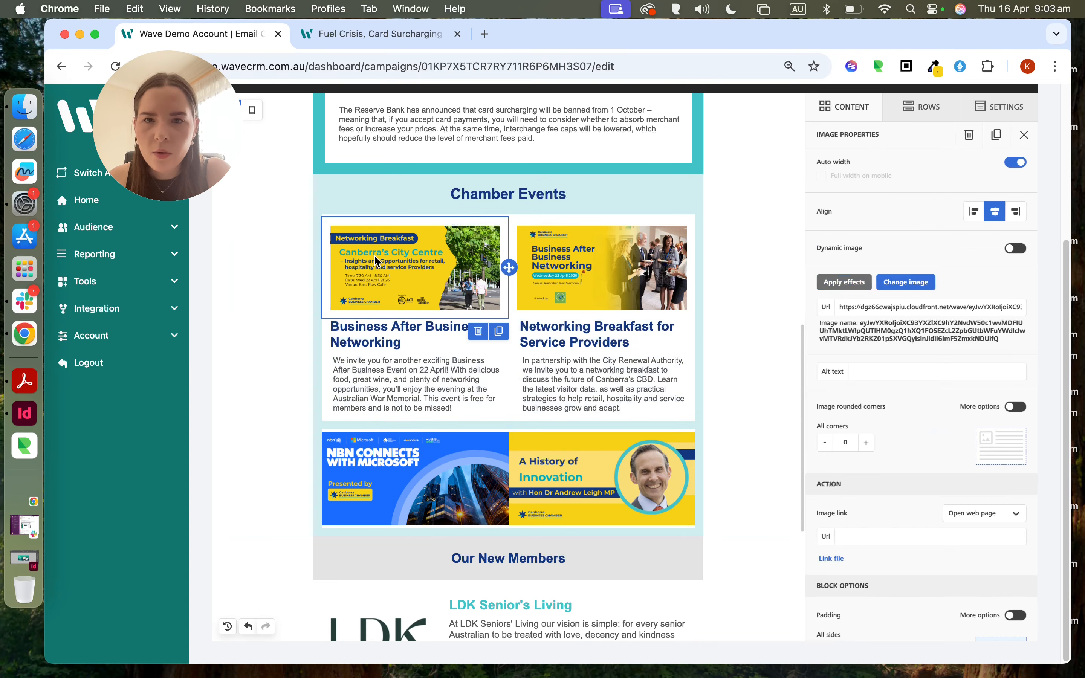
{"action": "scroll", "coordinate": [857, 428], "scroll_direction": "down", "scroll_amount": 2}
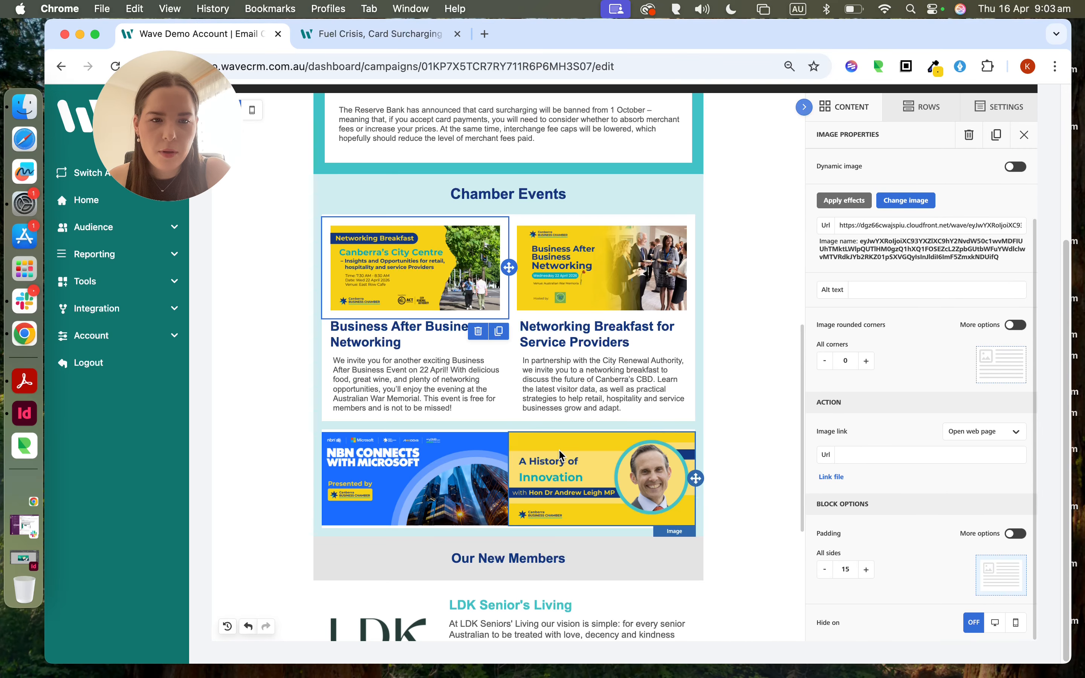
{"action": "left_click", "coordinate": [397, 470]}
{"action": "scroll", "coordinate": [981, 523], "scroll_direction": "down", "scroll_amount": 3}
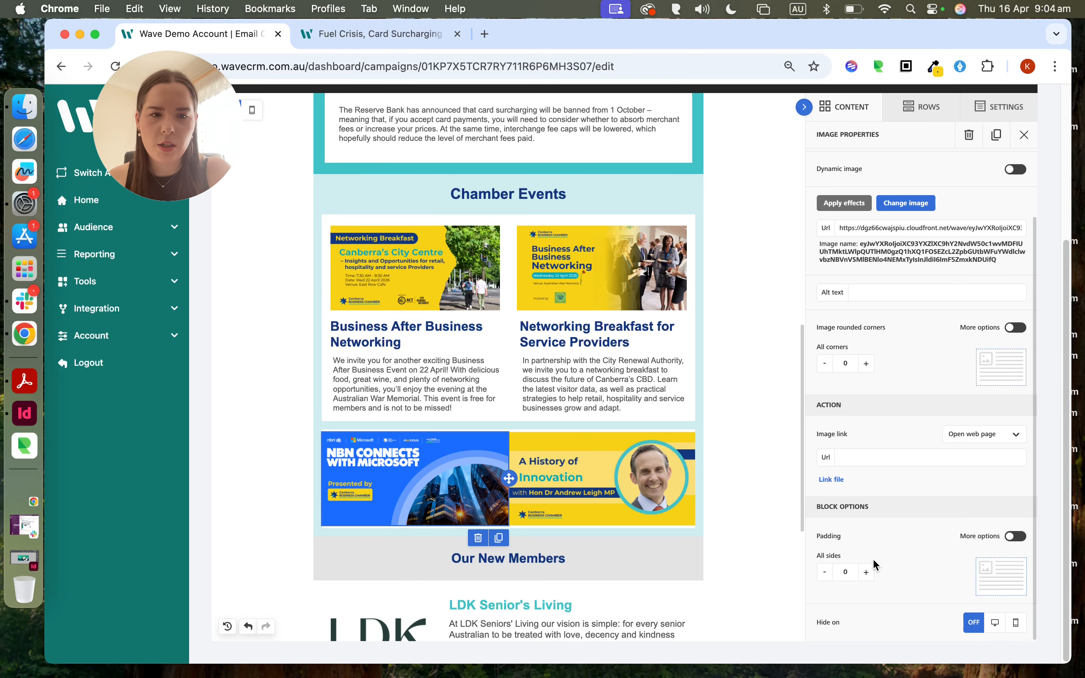
{"action": "left_click", "coordinate": [865, 576]}
{"action": "left_click", "coordinate": [866, 577]}
{"action": "left_click", "coordinate": [866, 576]}
{"action": "left_click", "coordinate": [866, 576]}
{"action": "left_click", "coordinate": [866, 576]}
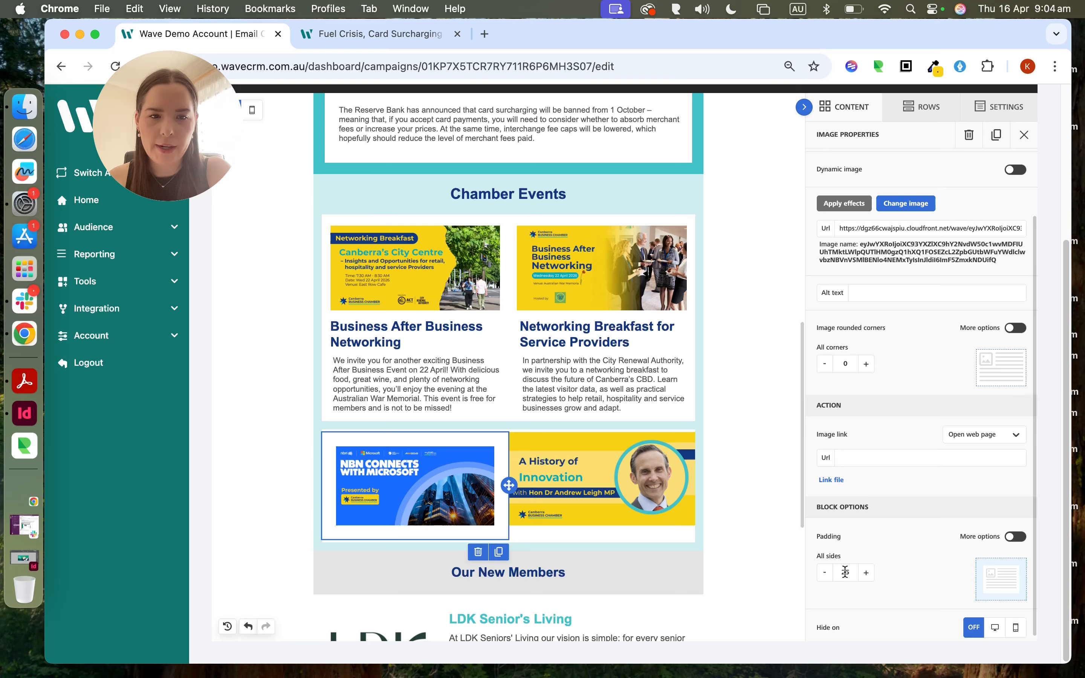
{"action": "left_click", "coordinate": [825, 573]}
{"action": "left_click", "coordinate": [825, 572]}
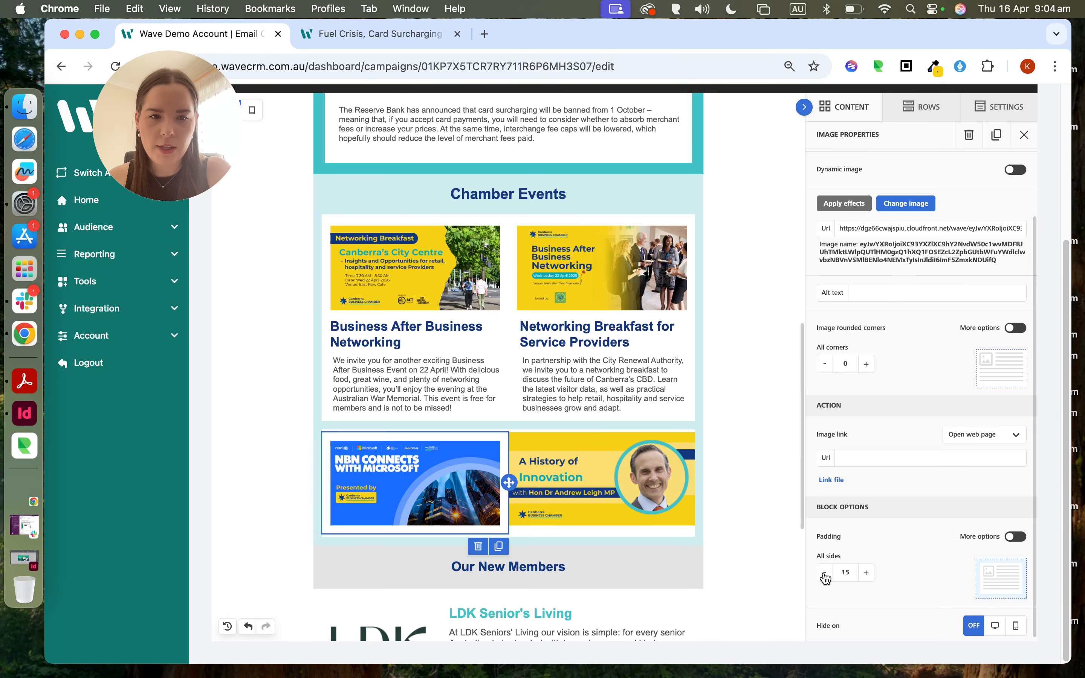
Step: Set the padding of the 'A History of Innovation' image to 15 on all sides
{"action": "left_click", "coordinate": [580, 485]}
{"action": "scroll", "coordinate": [959, 488], "scroll_direction": "down", "scroll_amount": 3}
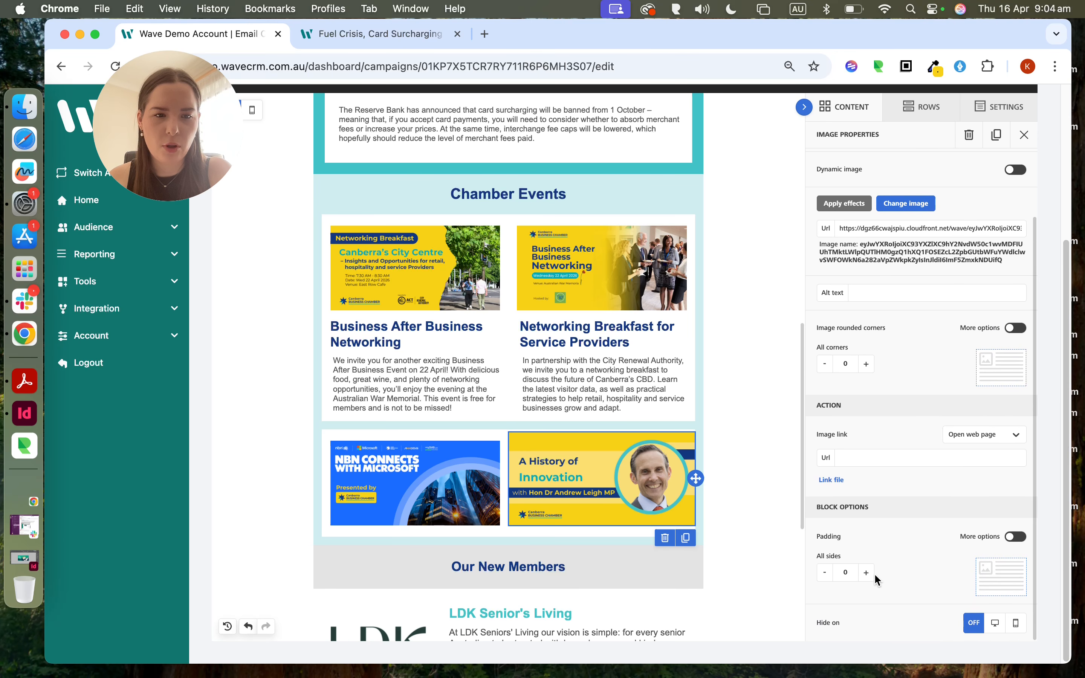
{"action": "left_click", "coordinate": [1015, 538]}
{"action": "left_click", "coordinate": [1014, 539]}
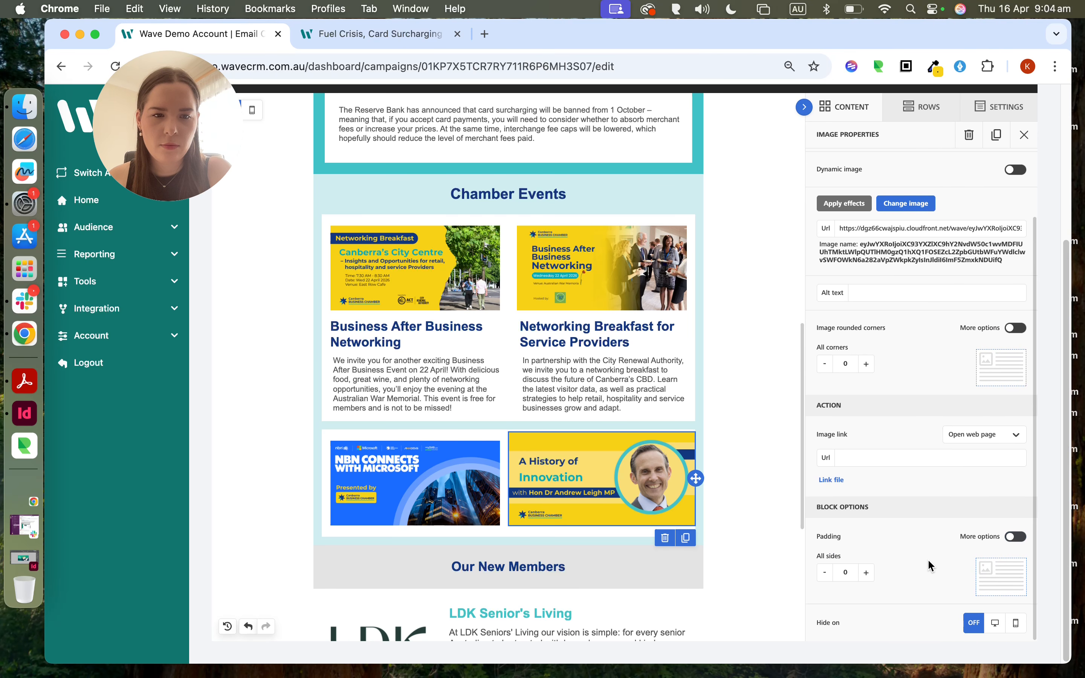
{"action": "left_click", "coordinate": [871, 574]}
{"action": "left_click", "coordinate": [871, 575]}
{"action": "left_click", "coordinate": [871, 575]}
{"action": "left_click", "coordinate": [872, 575]}
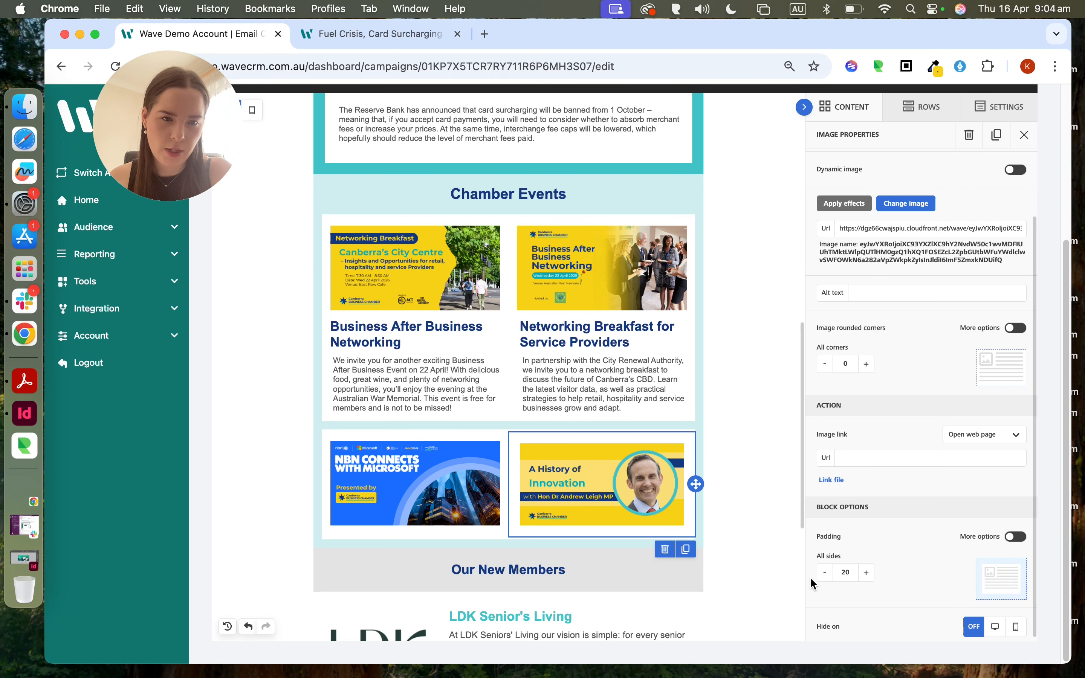
{"action": "left_click", "coordinate": [824, 573]}
{"action": "left_click", "coordinate": [824, 573]}
{"action": "left_click", "coordinate": [823, 574]}
{"action": "left_click", "coordinate": [824, 574]}
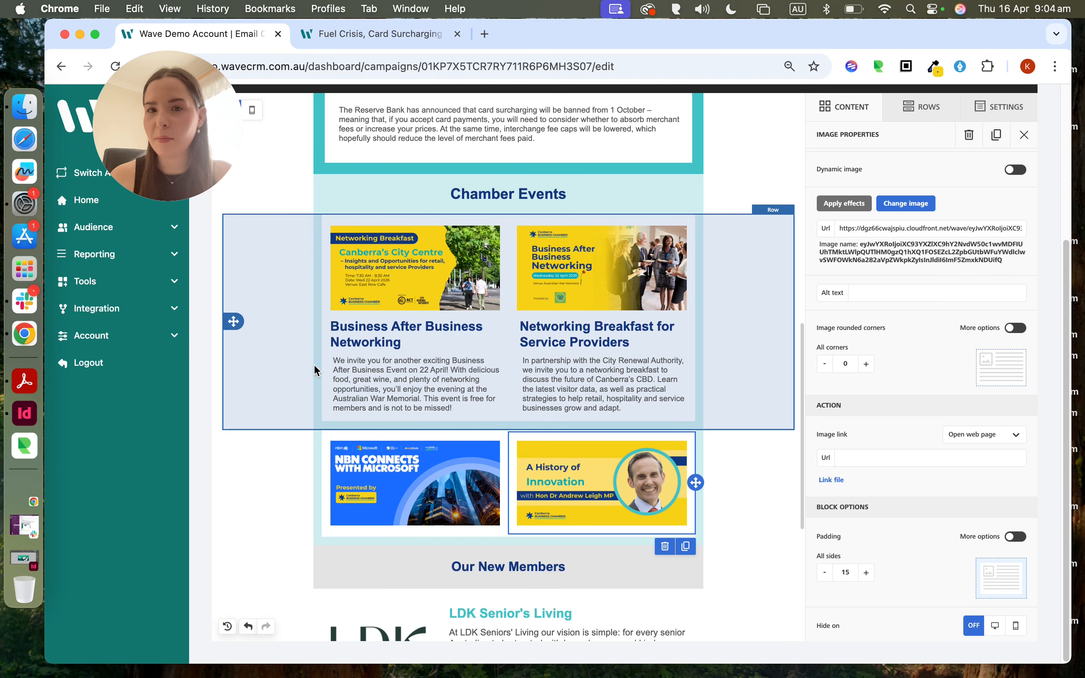
Step: Duplicate the 'Business After Business Networking' title and move the copy beneath the NBN Connects image
{"action": "left_click", "coordinate": [268, 332]}
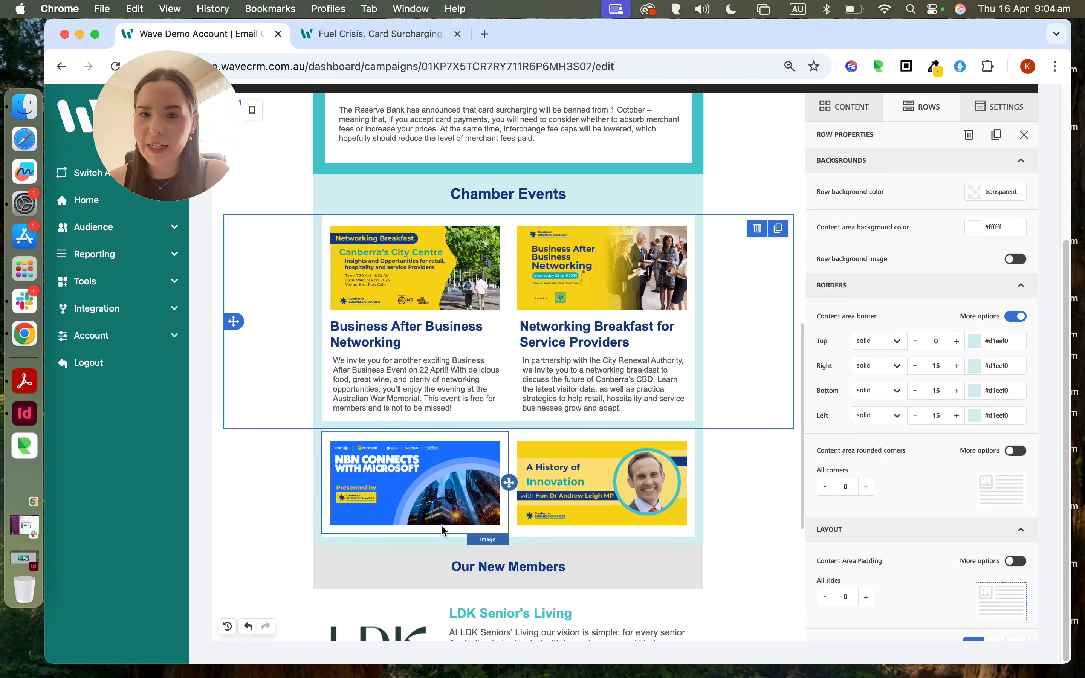
{"action": "scroll", "coordinate": [363, 324], "scroll_direction": "up", "scroll_amount": 4}
{"action": "scroll", "coordinate": [362, 324], "scroll_direction": "down", "scroll_amount": 3}
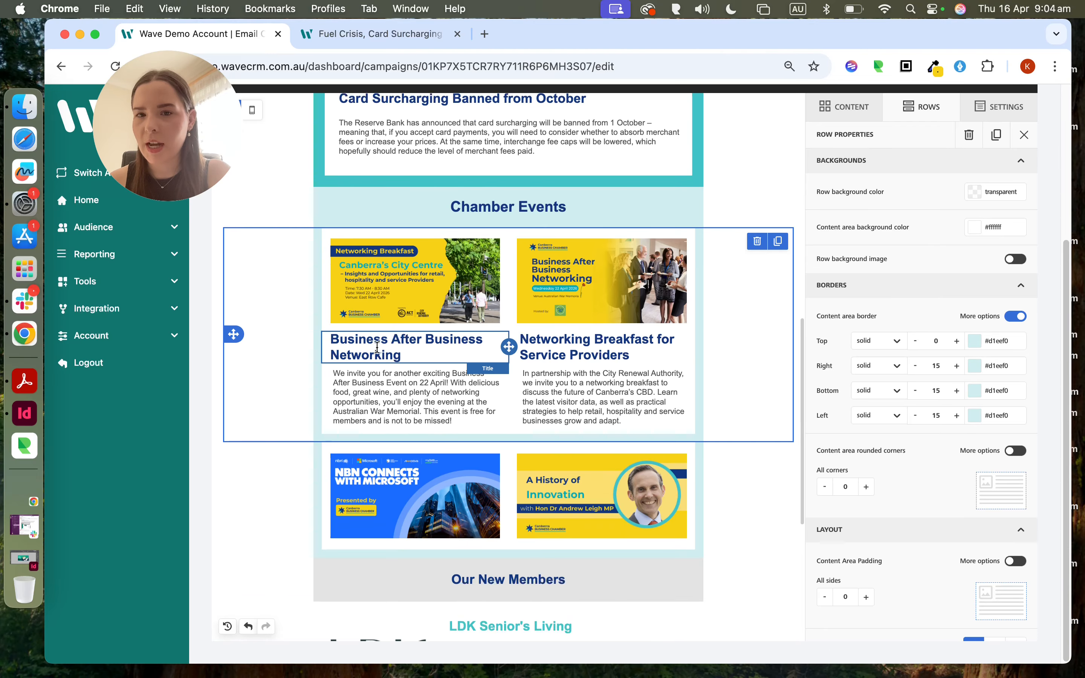
{"action": "scroll", "coordinate": [405, 398], "scroll_direction": "down", "scroll_amount": 1}
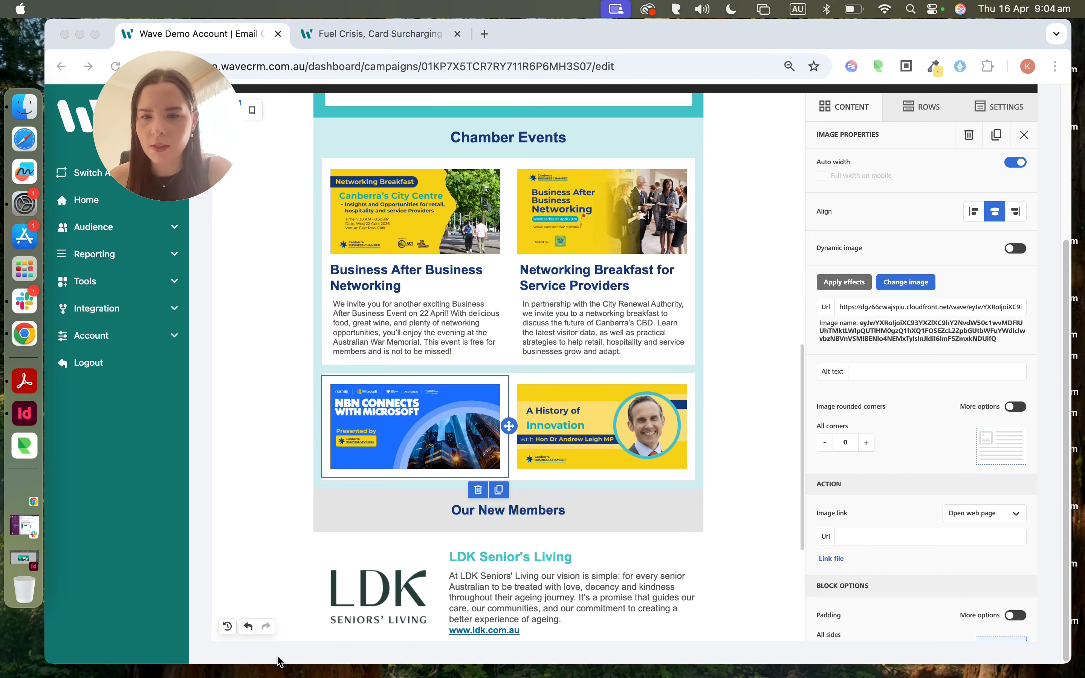
{"action": "left_click", "coordinate": [434, 282]}
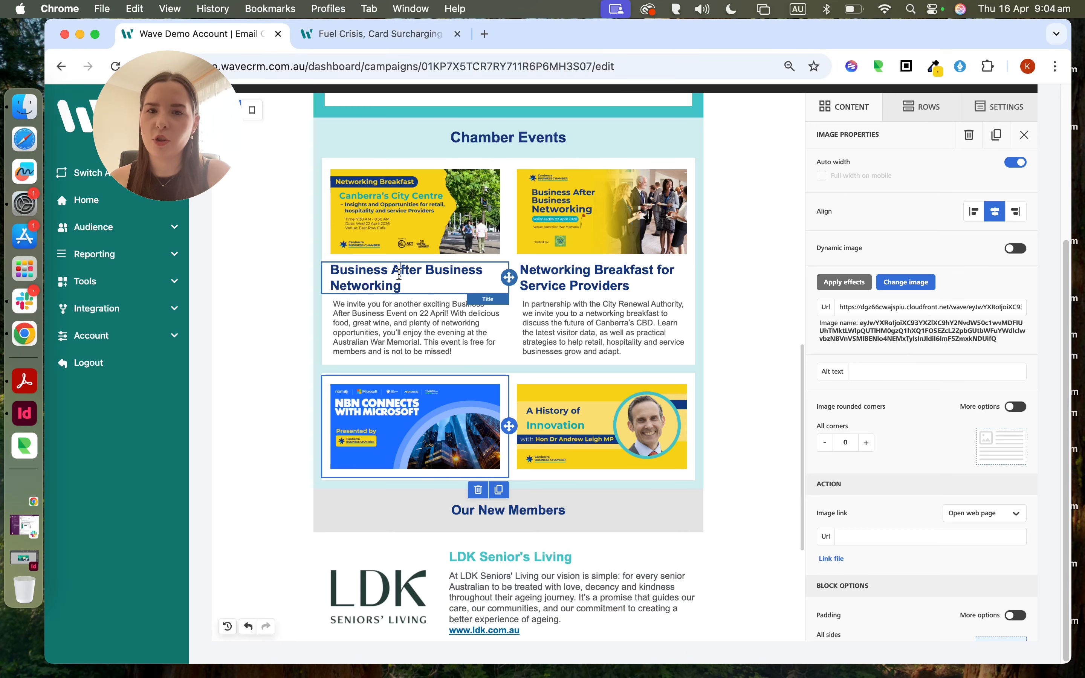
{"action": "left_click", "coordinate": [403, 271]}
{"action": "left_click", "coordinate": [502, 309]}
{"action": "scroll", "coordinate": [498, 224], "scroll_direction": "down", "scroll_amount": 4}
{"action": "mouse_move", "coordinate": [509, 143]}
{"action": "left_mouse_down"}
{"action": "mouse_move", "coordinate": [538, 175]}
{"action": "mouse_move", "coordinate": [442, 337]}
{"action": "mouse_move", "coordinate": [434, 332]}
{"action": "left_mouse_up"}
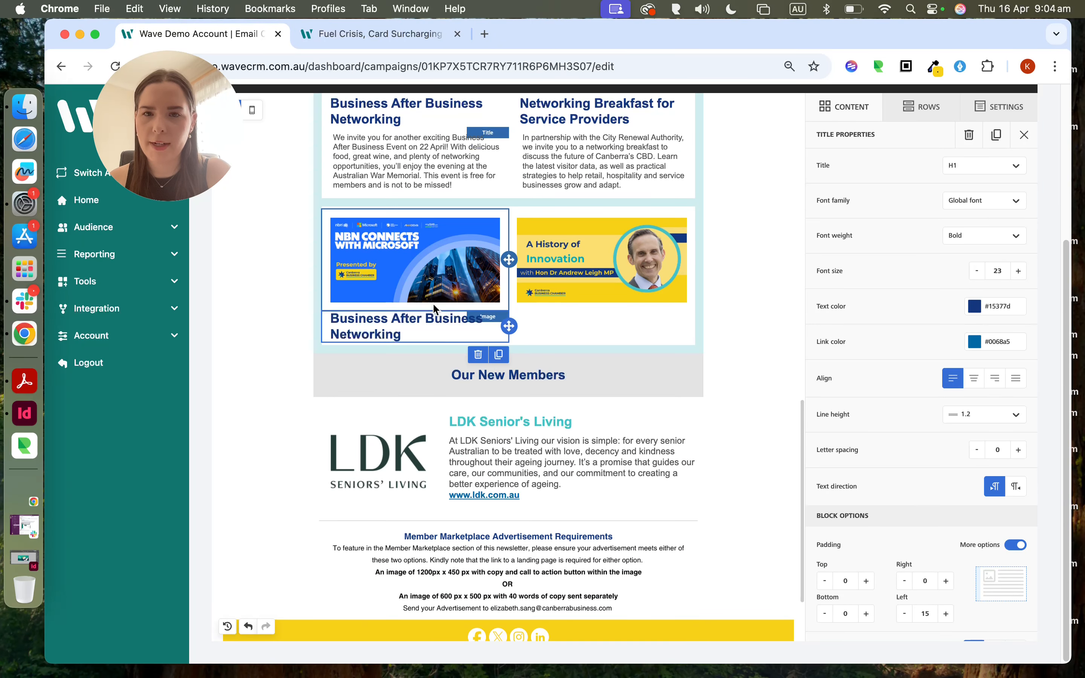
Step: Duplicate the Business After Business event description and move the copy below the title in the NBN Connects card
{"action": "left_click", "coordinate": [432, 183]}
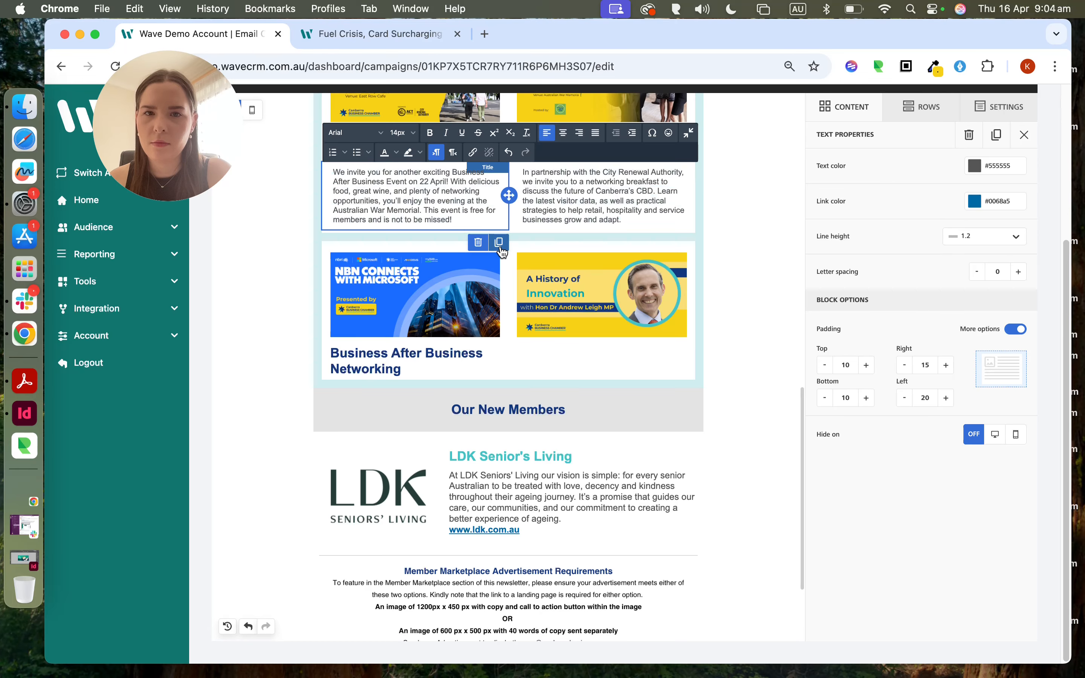
{"action": "left_click", "coordinate": [499, 251]}
{"action": "left_click_drag", "start_coordinate": [509, 161], "coordinate": [412, 338]}
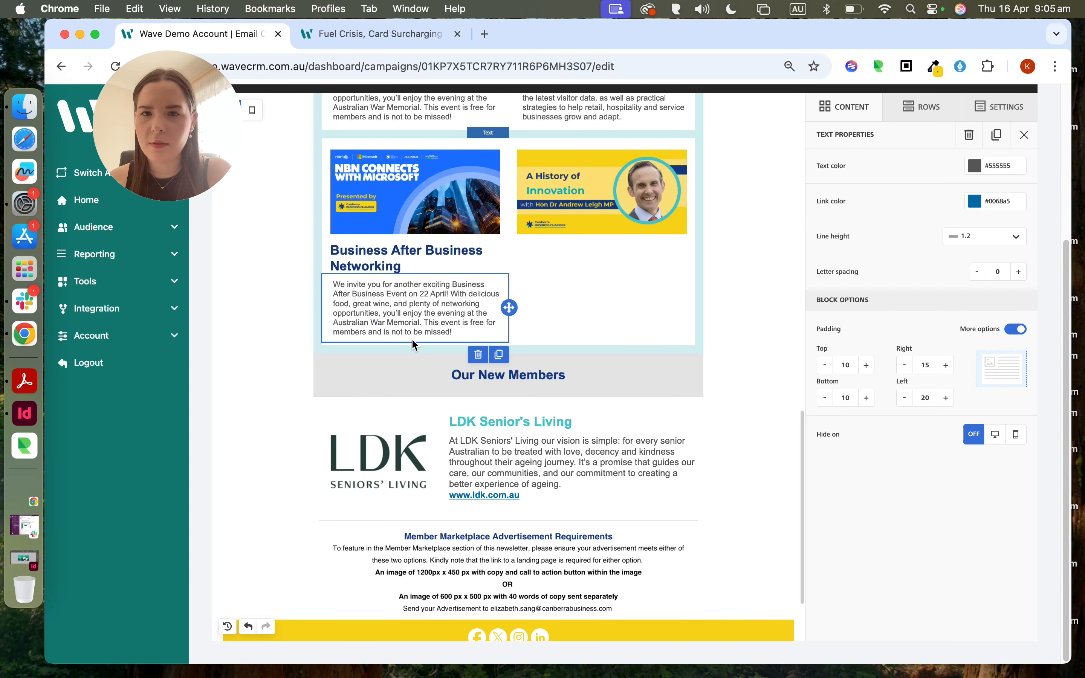
{"action": "left_click", "coordinate": [241, 323]}
Step: Duplicate the 'Networking Breakfast for Service Providers' title and move the copy beneath the 'A History of Innovation' image
{"action": "scroll", "coordinate": [242, 323], "scroll_direction": "up", "scroll_amount": 3}
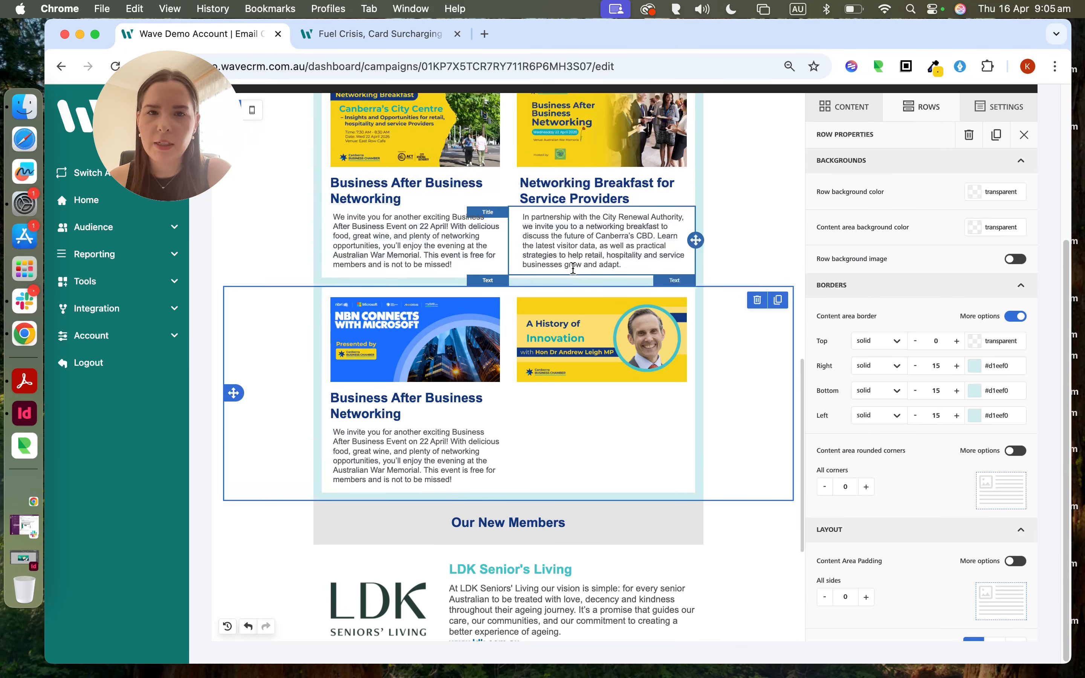
{"action": "left_click", "coordinate": [591, 184]}
{"action": "left_click", "coordinate": [686, 219]}
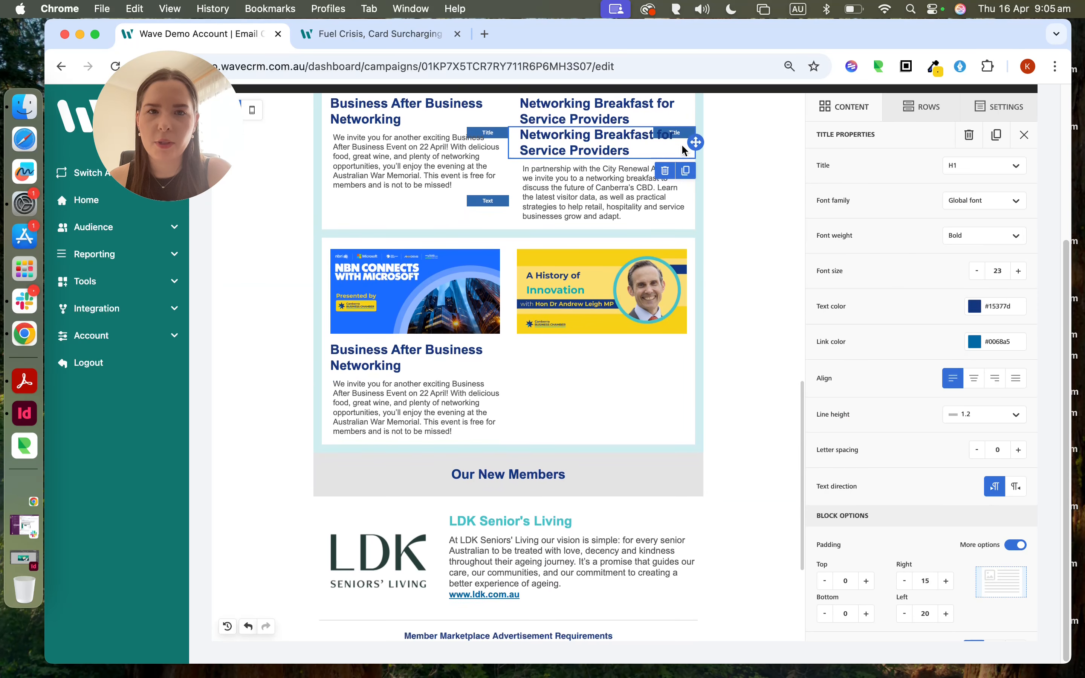
{"action": "left_click_drag", "start_coordinate": [696, 142], "coordinate": [636, 335]}
Step: Duplicate the City Renewal Authority networking breakfast description and move the copy below the title in the 'A History of Innovation' card
{"action": "left_click", "coordinate": [633, 157]}
{"action": "left_click", "coordinate": [686, 208]}
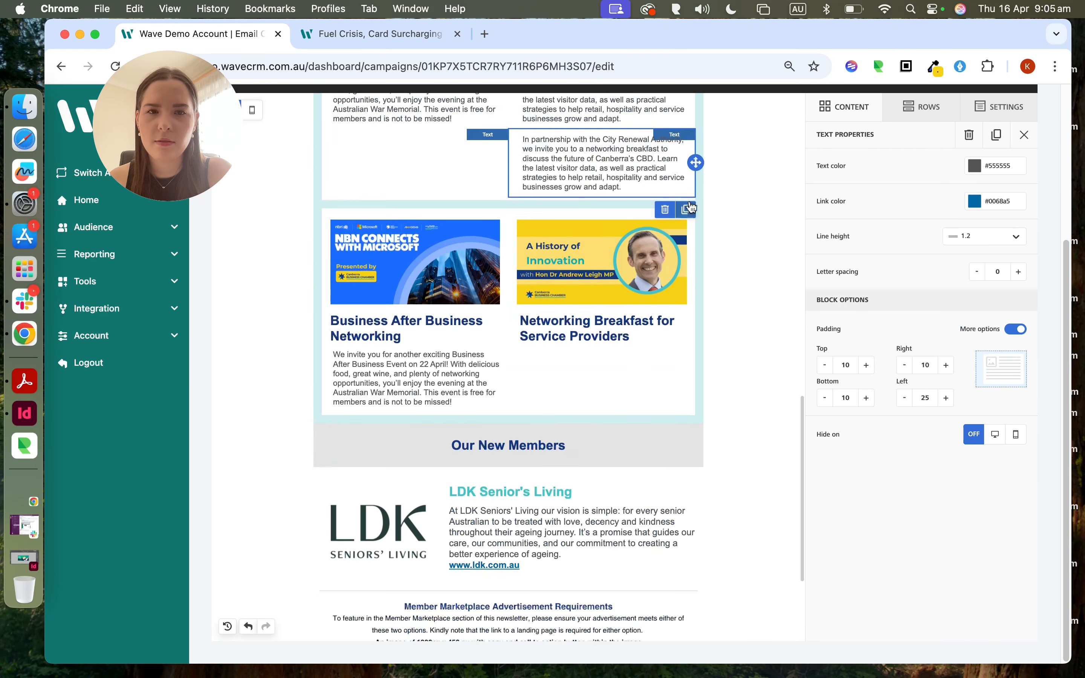
{"action": "left_click_drag", "start_coordinate": [696, 161], "coordinate": [623, 331]}
{"action": "scroll", "coordinate": [493, 382], "scroll_direction": "up", "scroll_amount": 3}
{"action": "scroll", "coordinate": [426, 404], "scroll_direction": "down", "scroll_amount": 4}
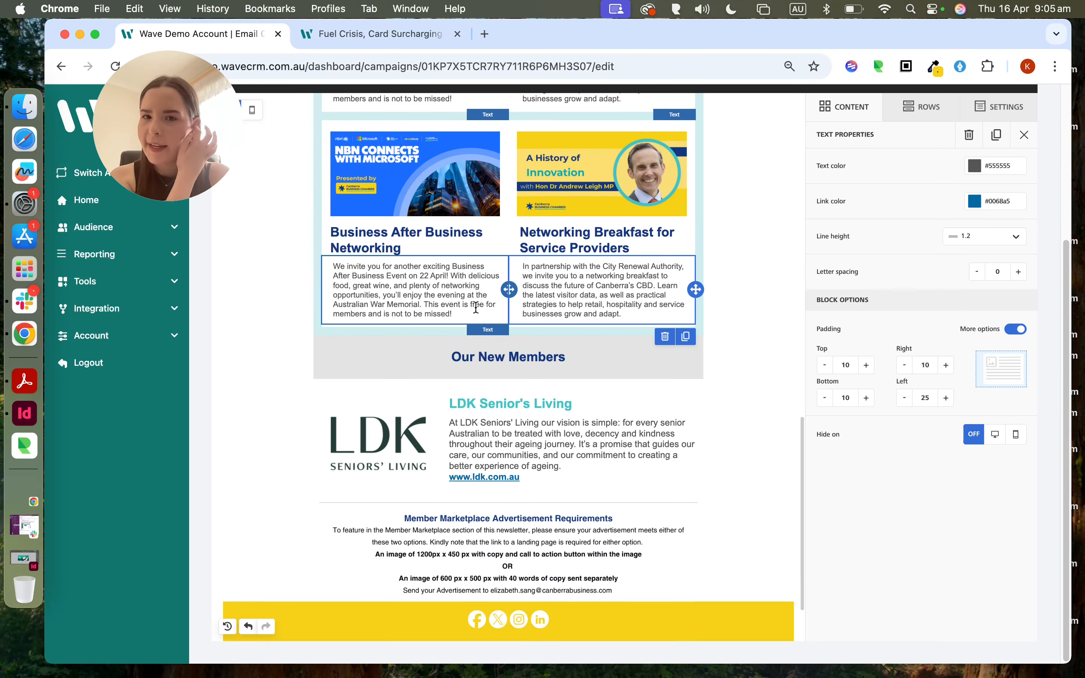
Step: Insert a two-column row with a narrow first column beneath the LDK Senior's Living entry and place an image block in the narrow column
{"action": "left_click", "coordinate": [490, 423]}
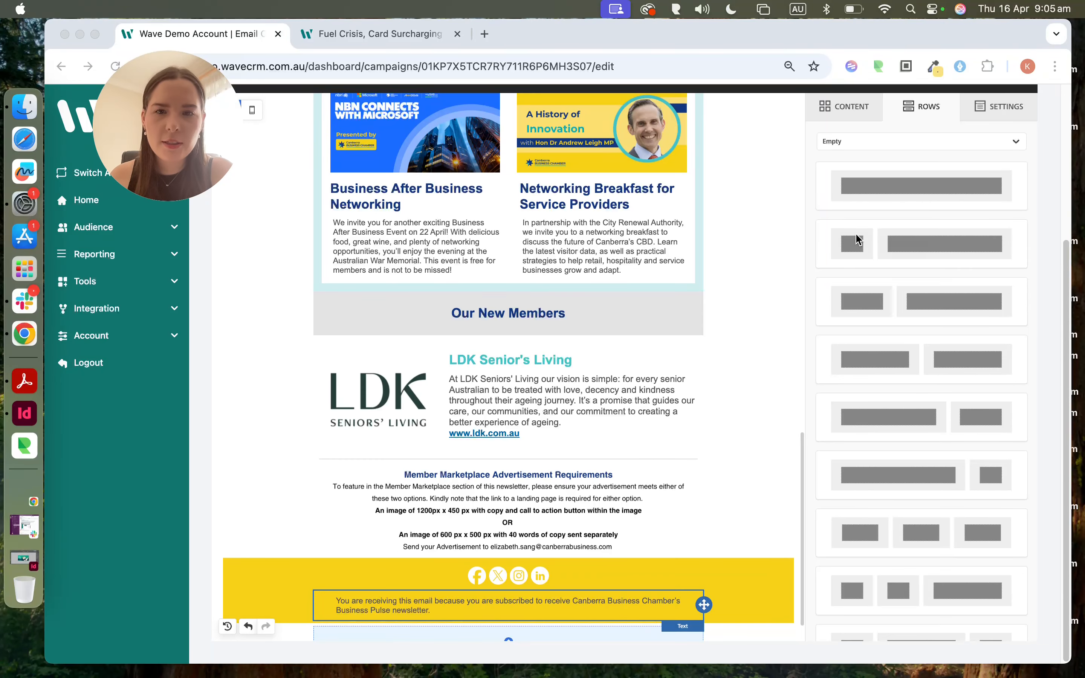
{"action": "left_click", "coordinate": [892, 241]}
{"action": "left_click_drag", "start_coordinate": [917, 301], "coordinate": [553, 431]}
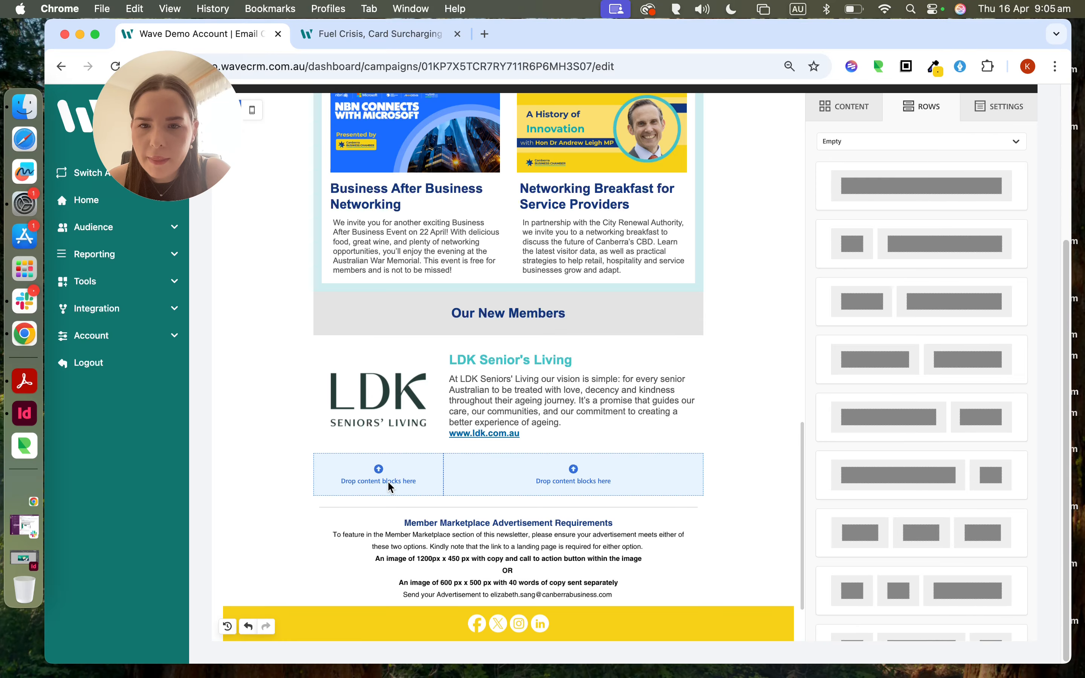
{"action": "left_click", "coordinate": [864, 113]}
{"action": "left_click_drag", "start_coordinate": [854, 245], "coordinate": [393, 475]}
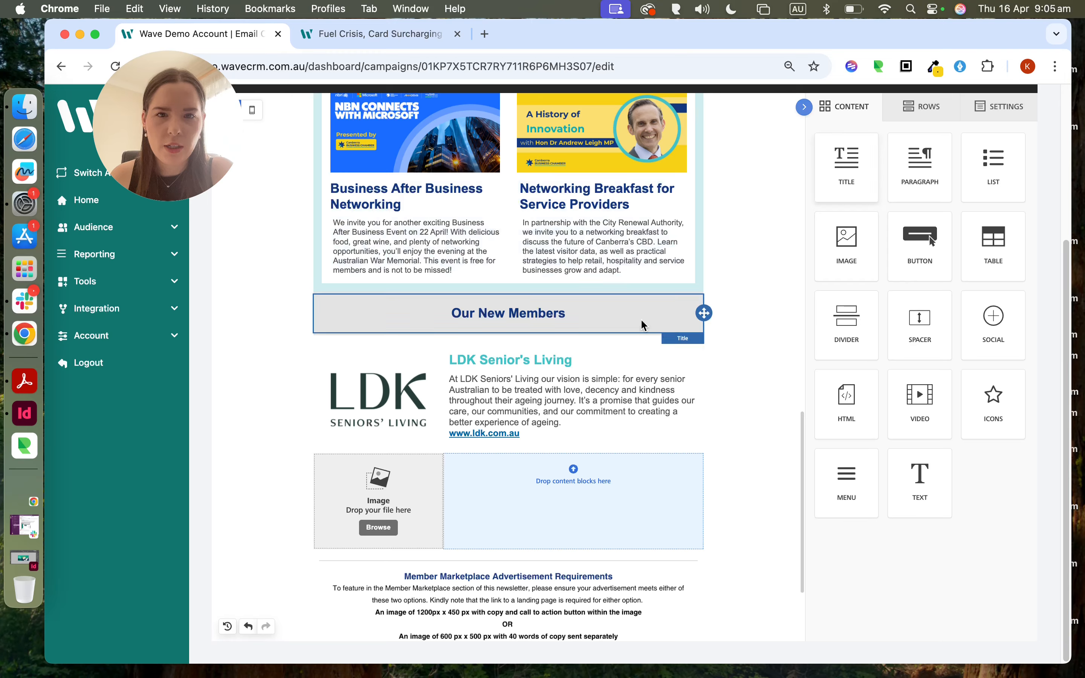
Step: Add a title block and a text block to the wide column of the new member row
{"action": "left_click", "coordinate": [505, 358]}
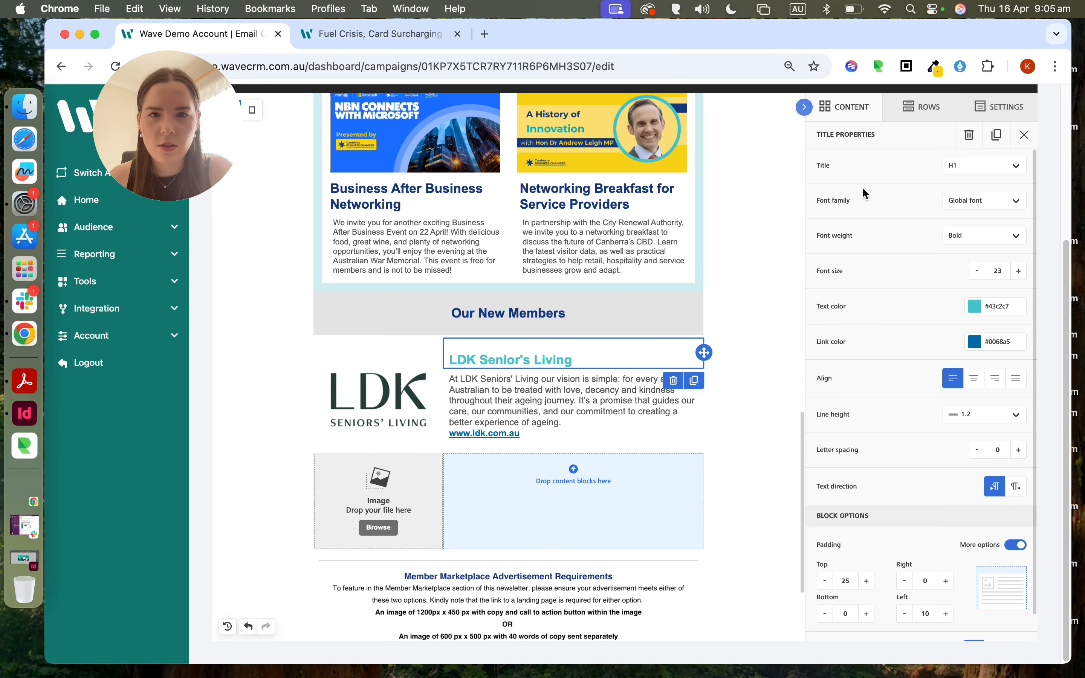
{"action": "left_click", "coordinate": [929, 110]}
{"action": "left_click", "coordinate": [846, 107]}
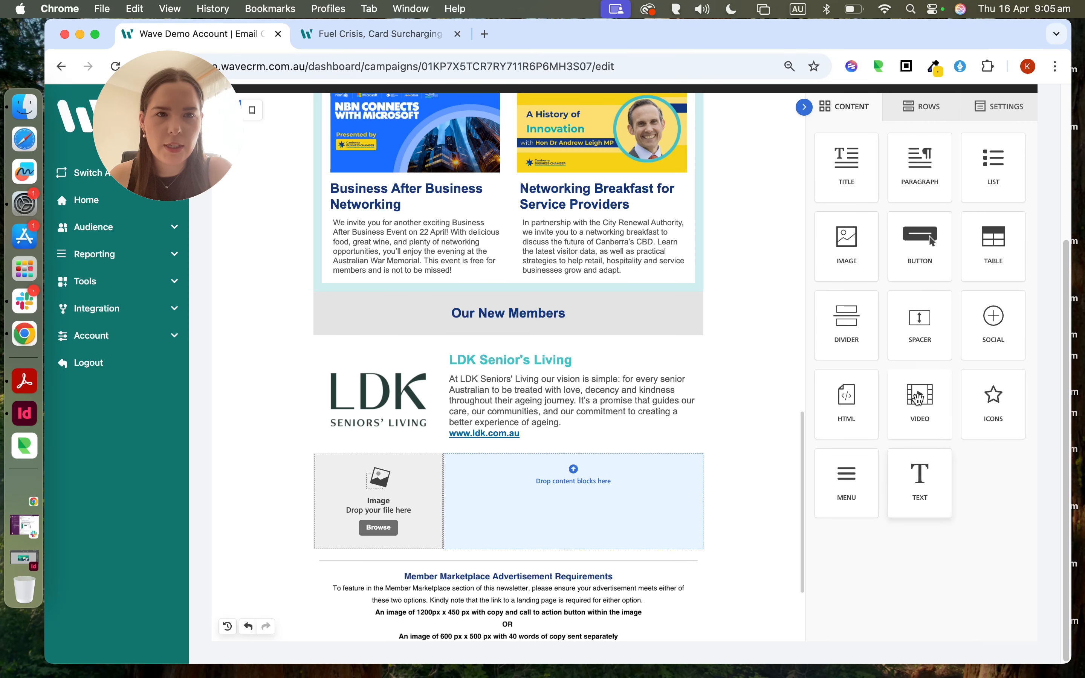
{"action": "left_click_drag", "start_coordinate": [854, 184], "coordinate": [564, 469]}
{"action": "left_click_drag", "start_coordinate": [902, 469], "coordinate": [567, 468]}
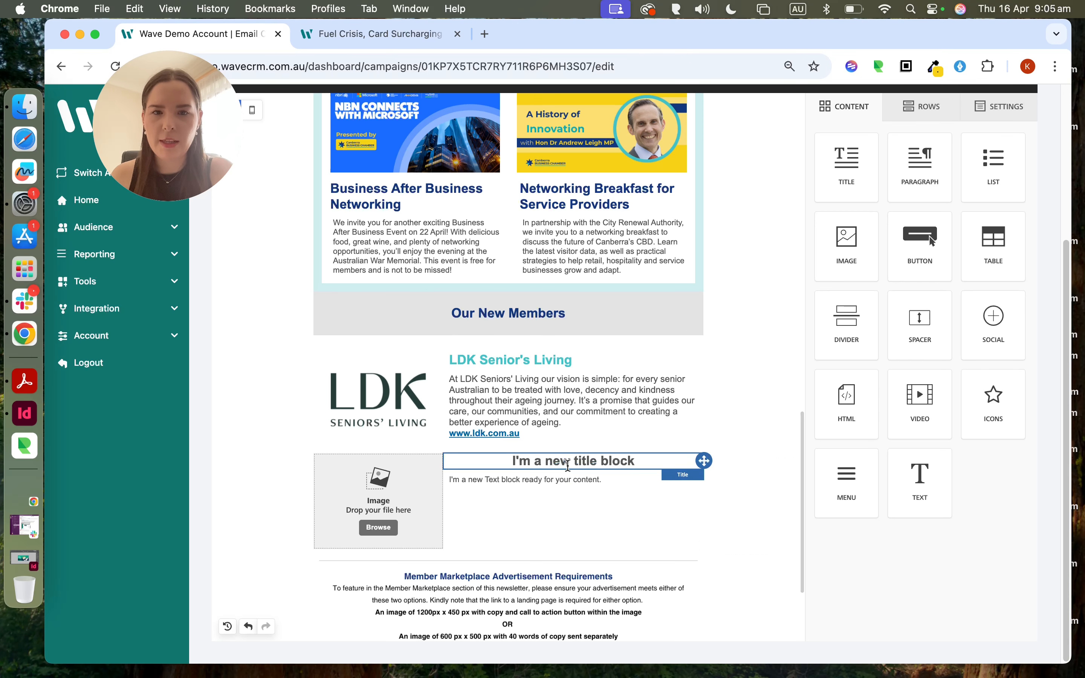
Step: Upload the McDonald's logo from Finder into the new row's empty image block
{"action": "left_click", "coordinate": [24, 106]}
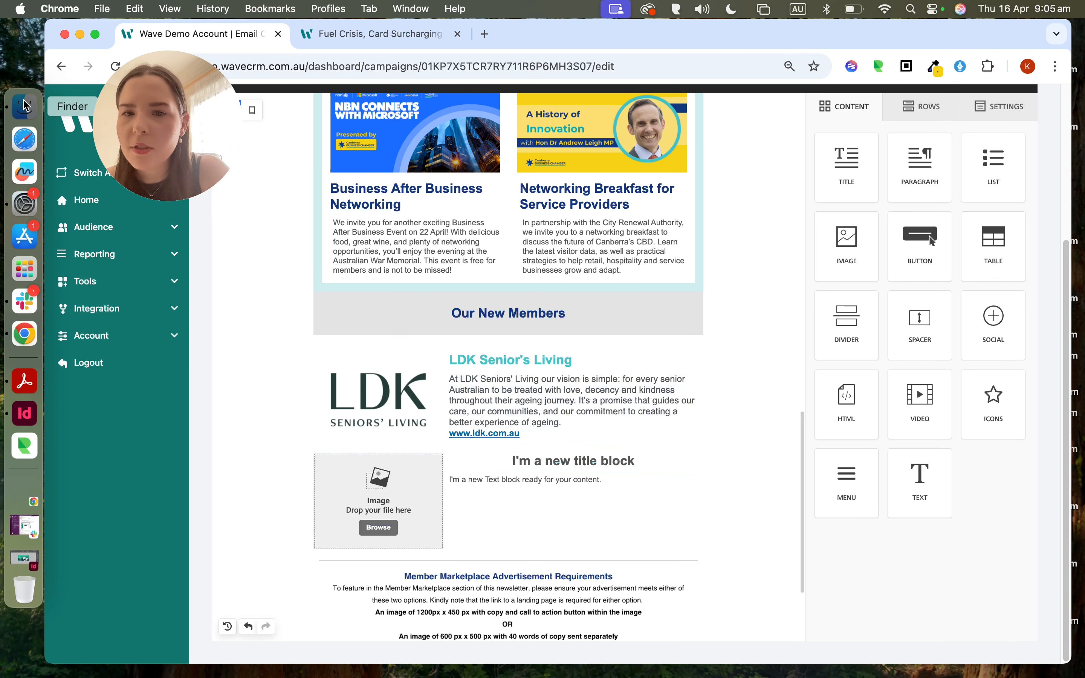
{"action": "left_click_drag", "start_coordinate": [658, 68], "coordinate": [684, 69]}
{"action": "left_click_drag", "start_coordinate": [617, 112], "coordinate": [371, 490]}
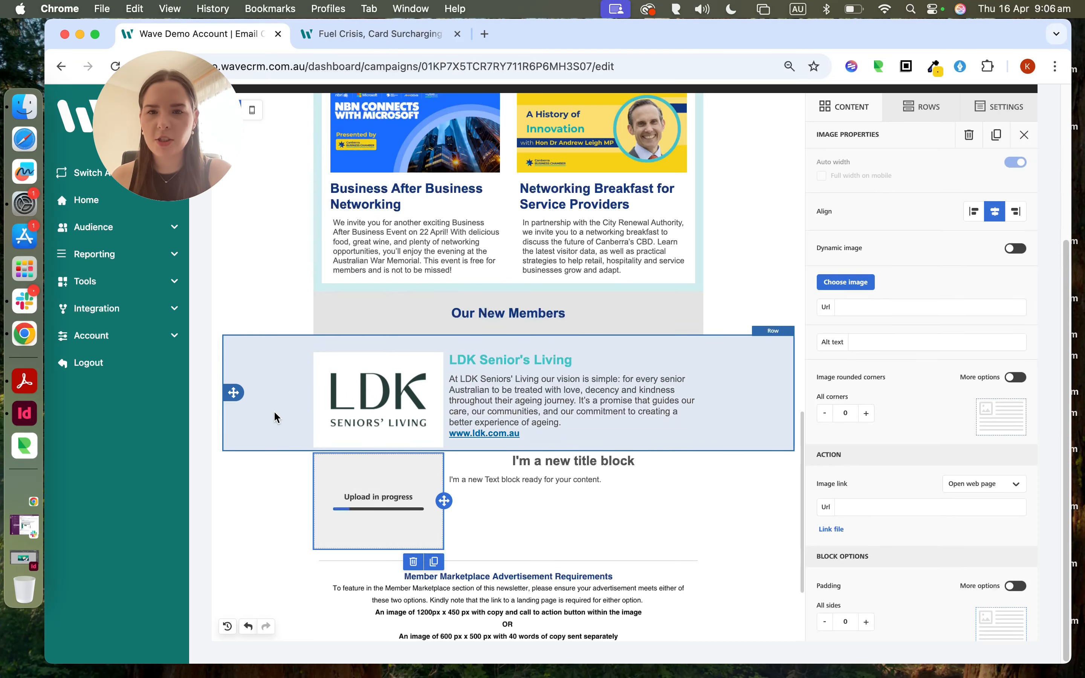
Step: Duplicate the 'LDK Senior's Living' title and move the copy above the placeholder title beside the McDonald's logo
{"action": "left_click", "coordinate": [554, 450]}
{"action": "left_click", "coordinate": [581, 461]}
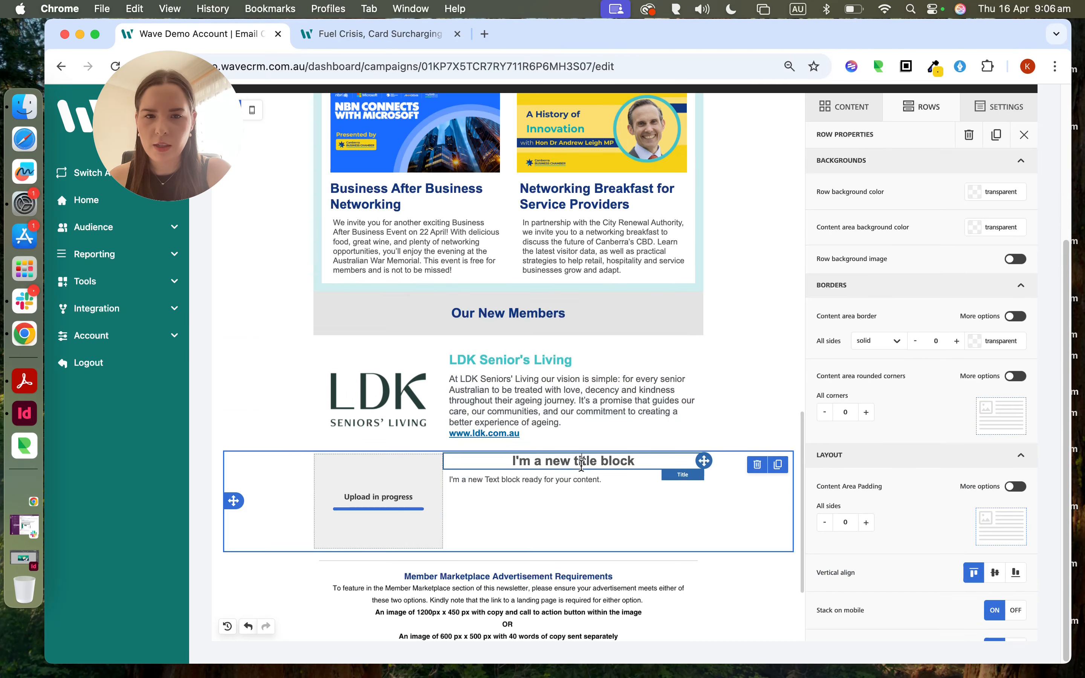
{"action": "triple_click", "coordinate": [623, 465]}
{"action": "left_click", "coordinate": [520, 400]}
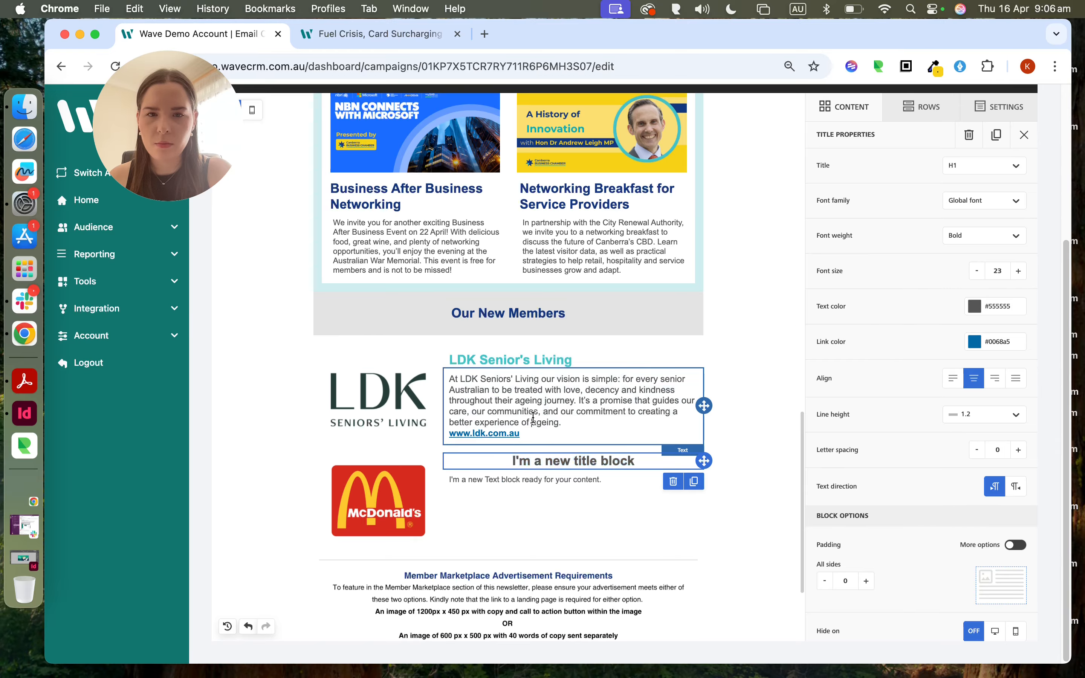
{"action": "left_click", "coordinate": [384, 412]}
{"action": "left_click", "coordinate": [508, 359]}
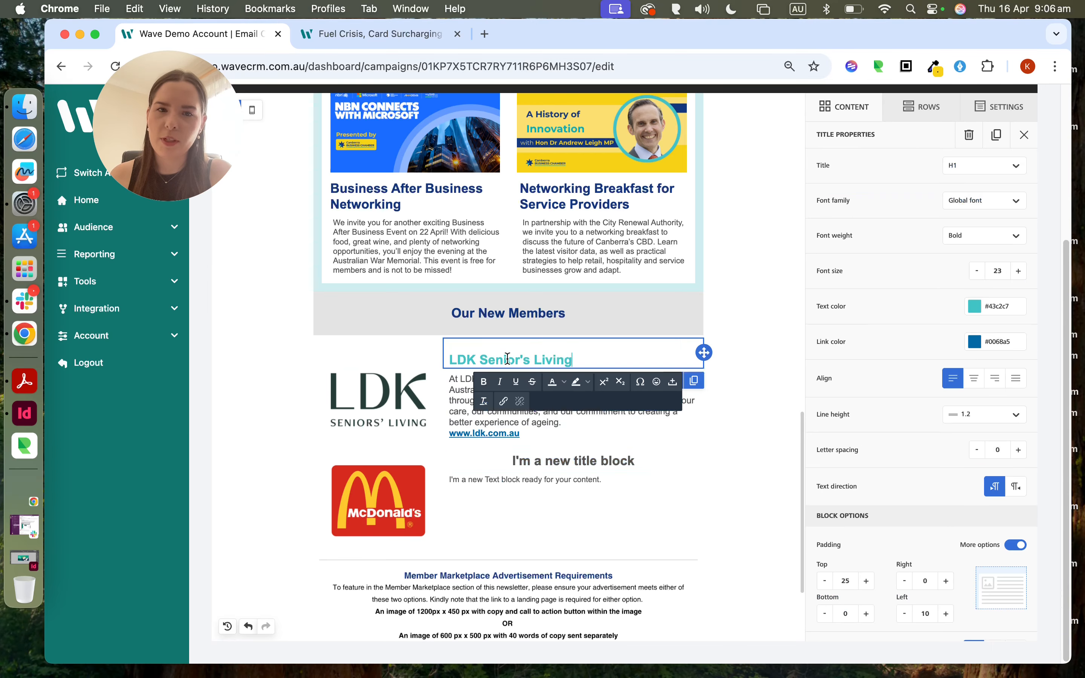
{"action": "left_click", "coordinate": [697, 380]}
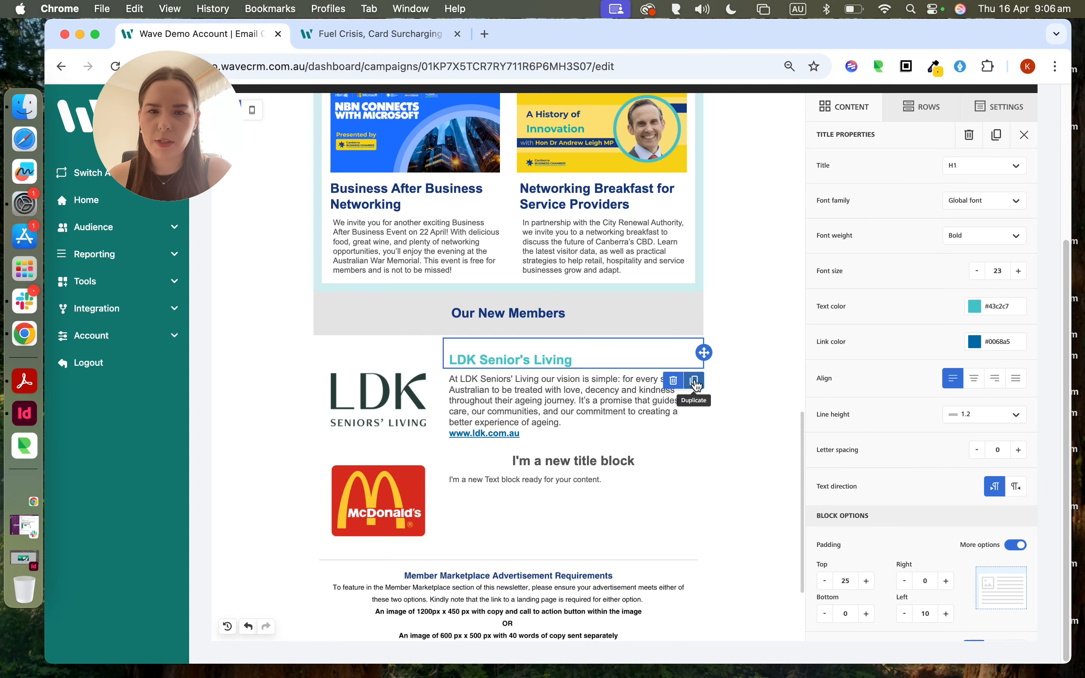
{"action": "left_click", "coordinate": [694, 381]}
{"action": "scroll", "coordinate": [640, 353], "scroll_direction": "down", "scroll_amount": 4}
{"action": "left_click_drag", "start_coordinate": [704, 214], "coordinate": [583, 314]}
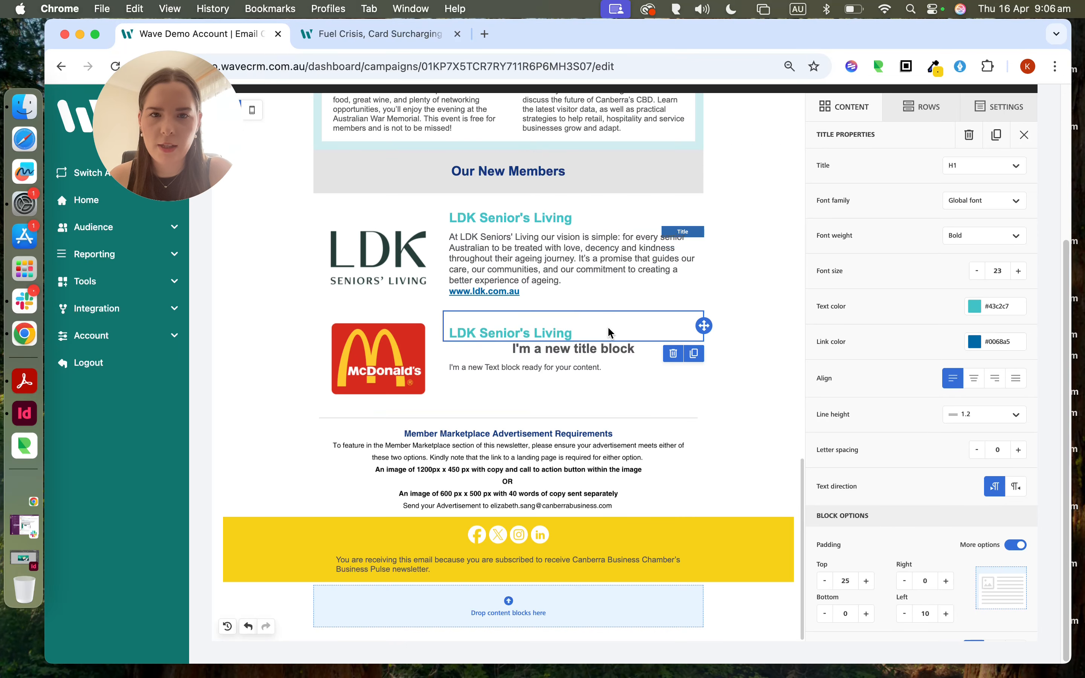
Step: Delete the placeholder 'I'm a new title block' from the McDonald's row
{"action": "left_click", "coordinate": [610, 330]}
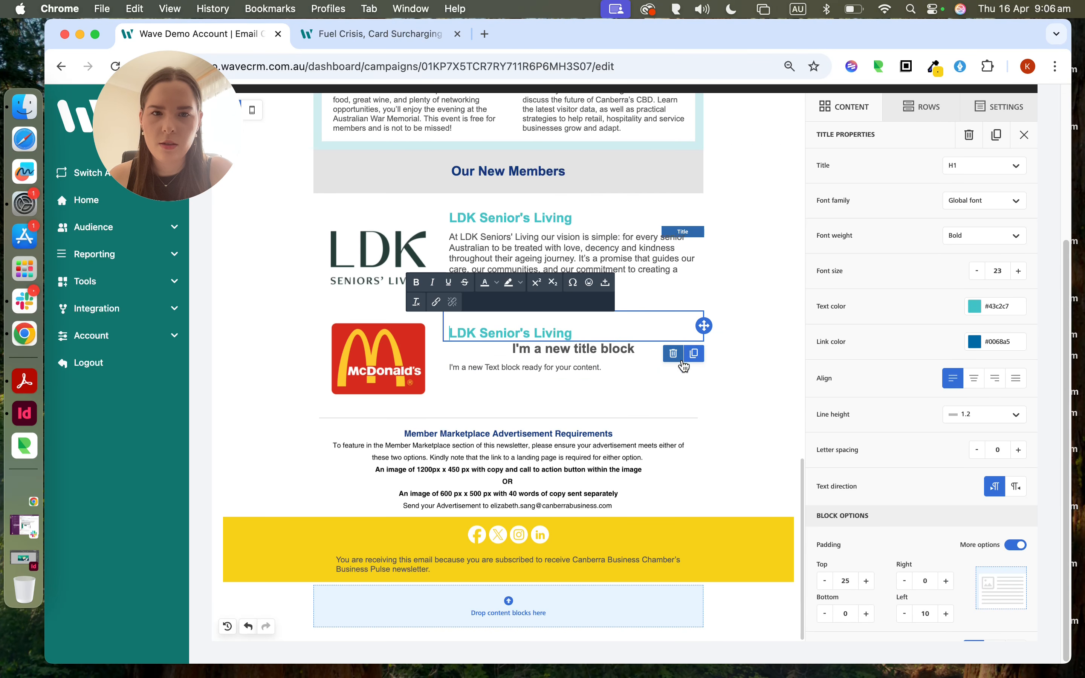
{"action": "left_click", "coordinate": [666, 352]}
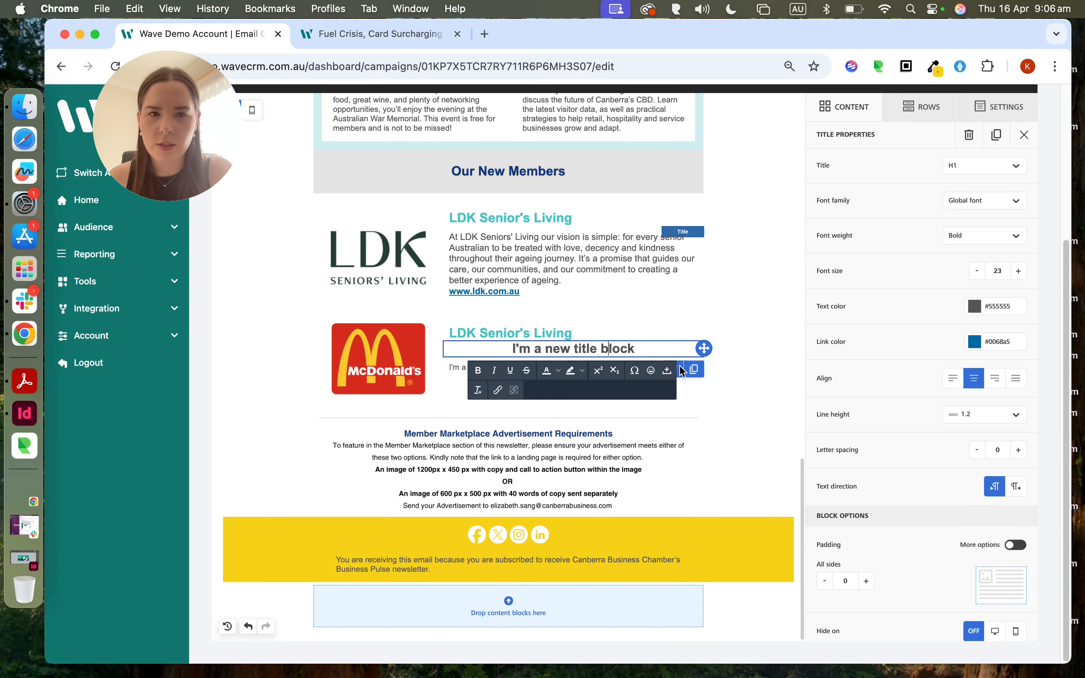
{"action": "left_click", "coordinate": [680, 371]}
{"action": "left_click", "coordinate": [675, 370]}
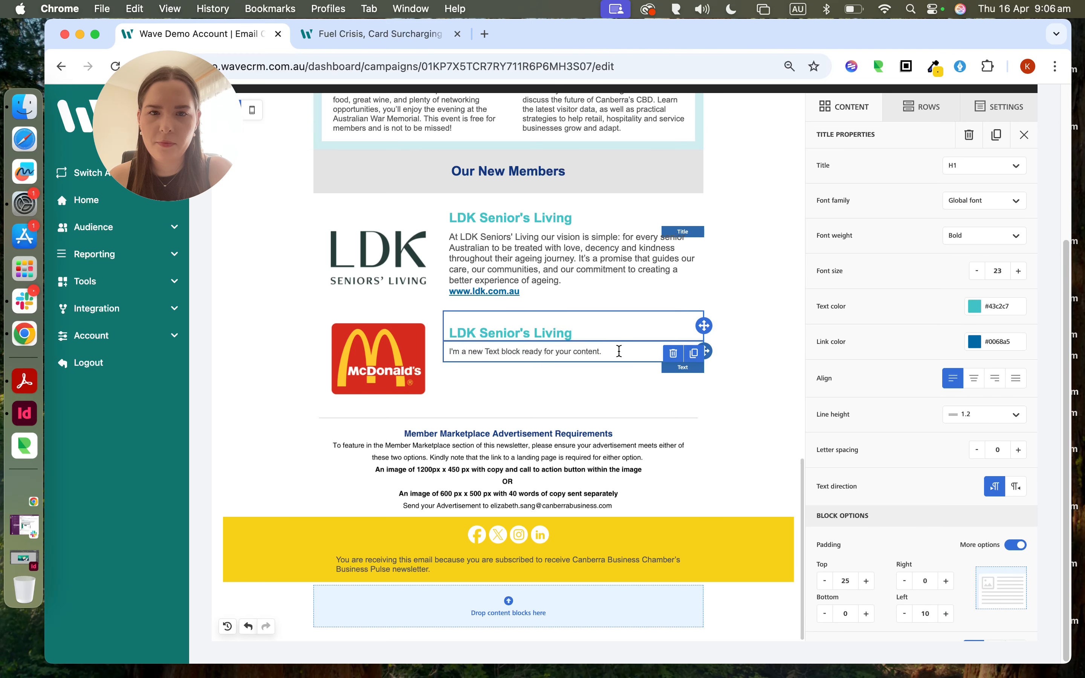
Step: Replace the placeholder text beside the McDonald's logo with the McDonald's description and web link copied from the published newsletter
{"action": "left_click", "coordinate": [599, 351]}
{"action": "left_click", "coordinate": [374, 37]}
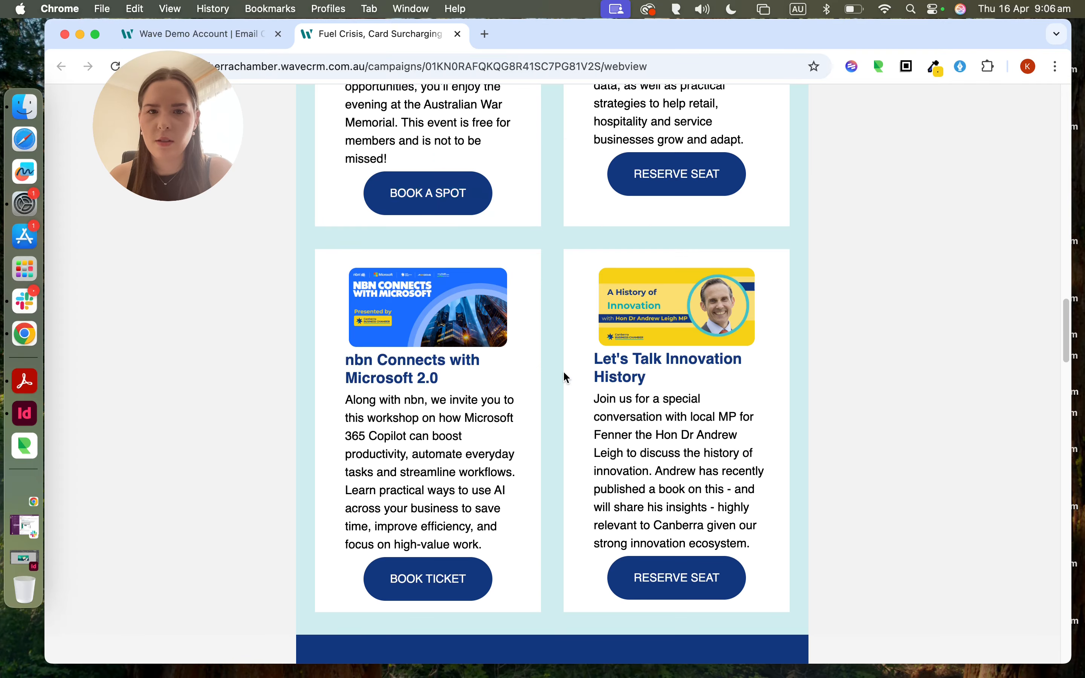
{"action": "scroll", "coordinate": [563, 370], "scroll_direction": "down", "scroll_amount": 20}
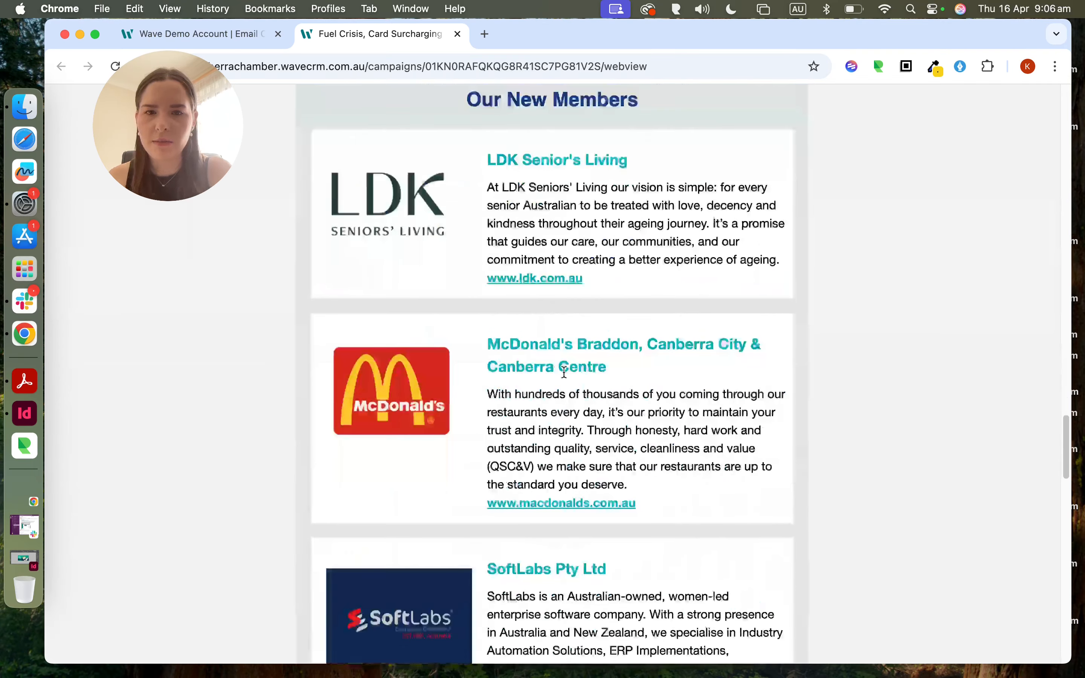
{"action": "scroll", "coordinate": [564, 375], "scroll_direction": "down", "scroll_amount": 2}
{"action": "left_click_drag", "start_coordinate": [489, 349], "coordinate": [638, 455]}
{"action": "key", "text": "super+c"}
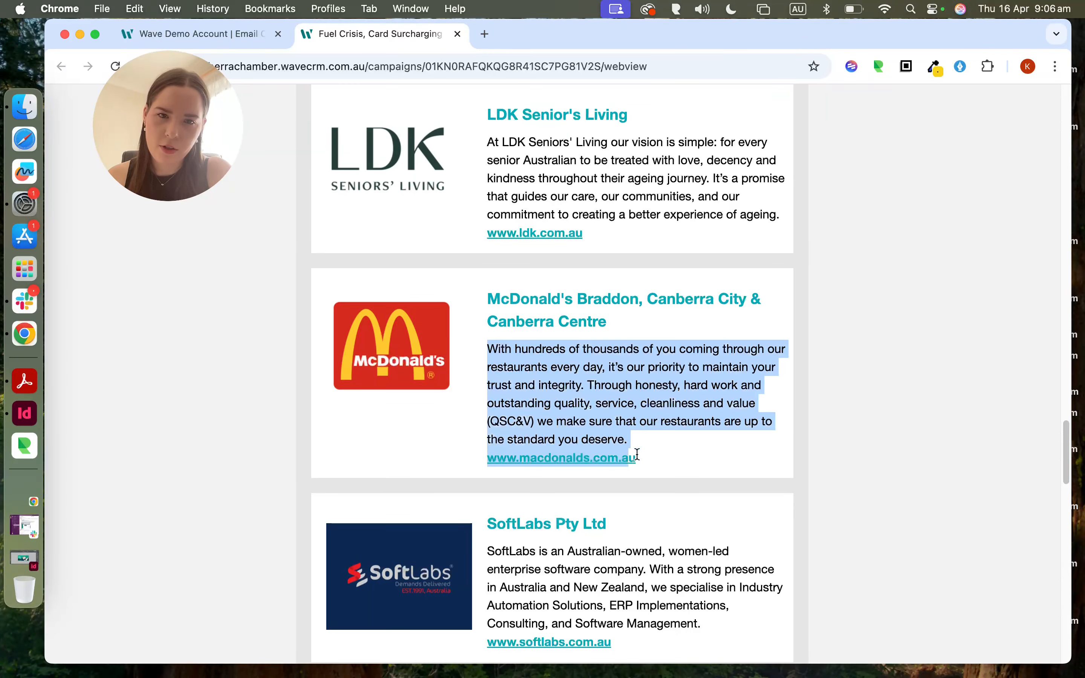
{"action": "left_click", "coordinate": [228, 31]}
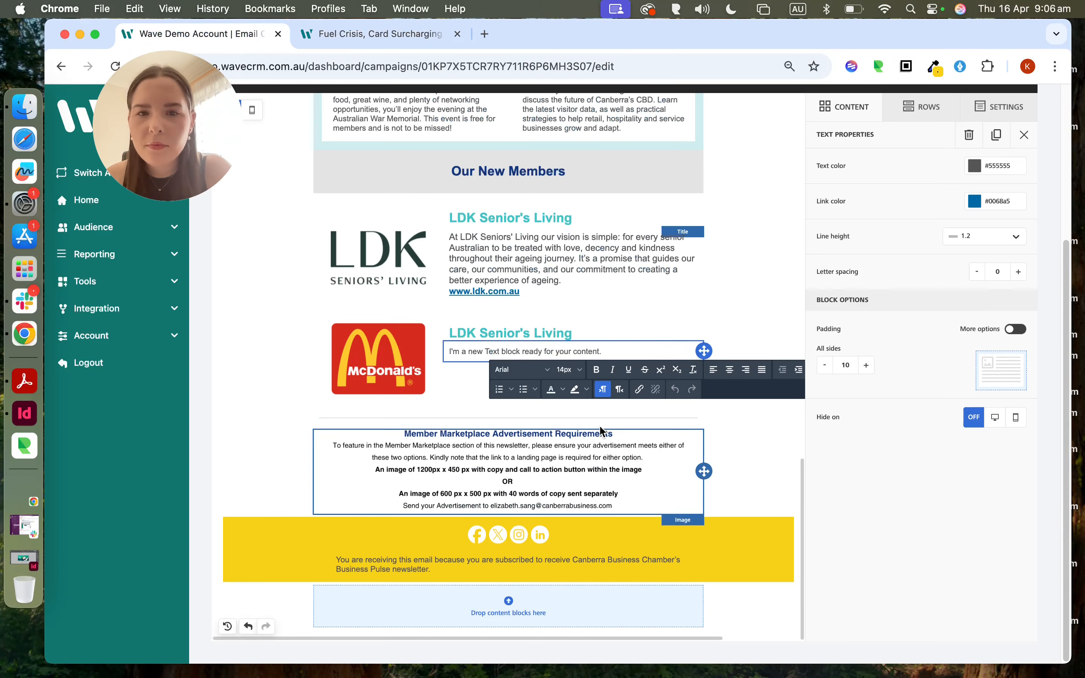
{"action": "key", "text": "super+a"}
{"action": "key", "text": "super+v"}
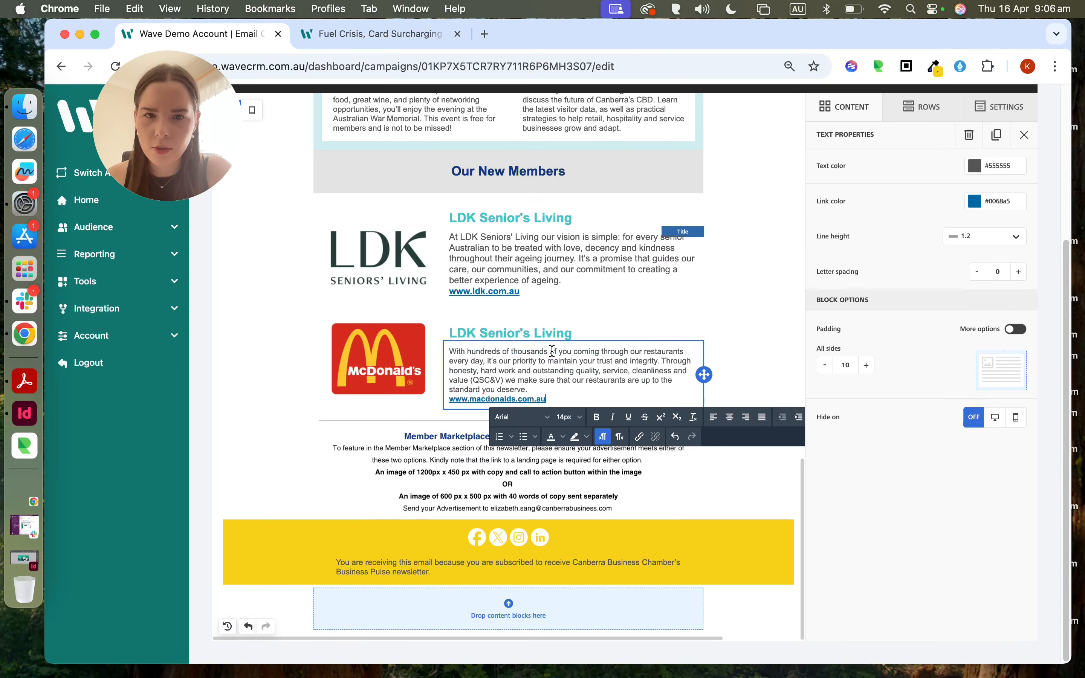
Step: Try a top padding of 20 on the McDonald's description using separate padding for each side
{"action": "left_click", "coordinate": [507, 330]}
{"action": "left_click", "coordinate": [508, 361]}
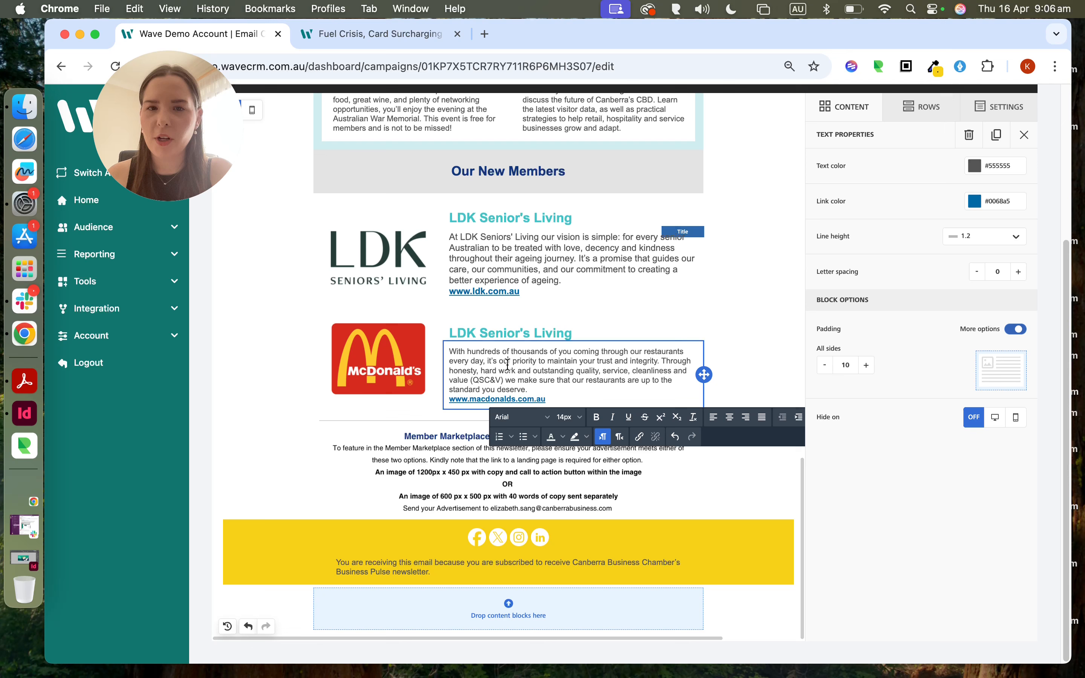
{"action": "left_click", "coordinate": [1015, 330]}
{"action": "left_click", "coordinate": [870, 365]}
{"action": "left_click", "coordinate": [870, 366]}
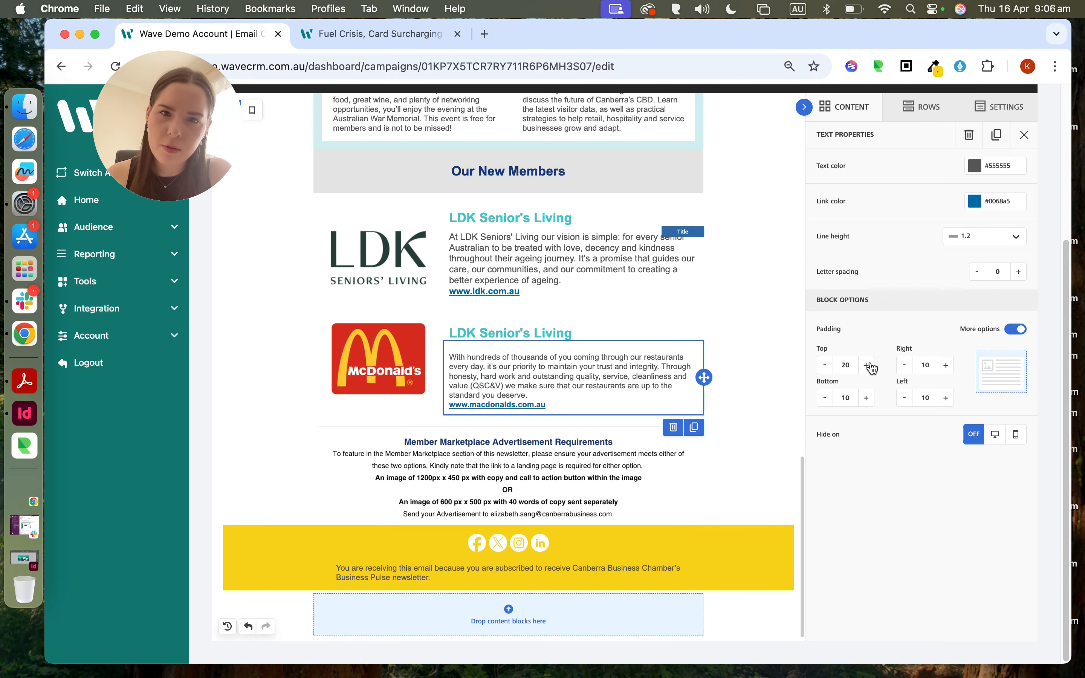
{"action": "left_click", "coordinate": [826, 366]}
{"action": "left_click", "coordinate": [826, 366]}
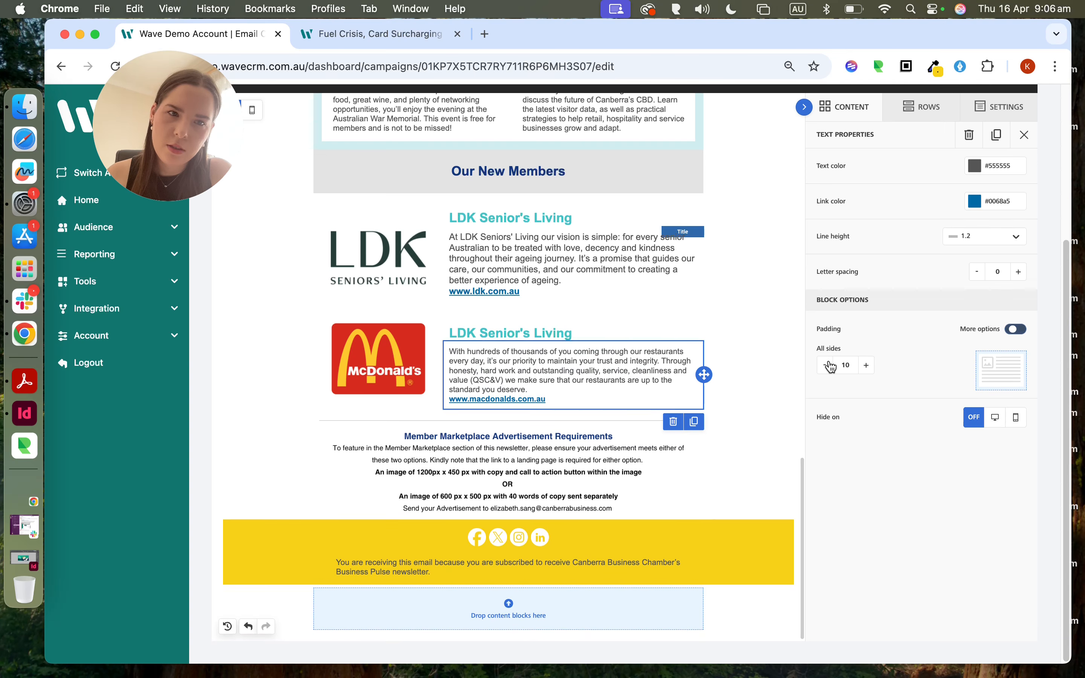
Step: Try a padding of 15 on all sides of the McDonald's description, as well as a larger top padding alone
{"action": "left_click", "coordinate": [864, 365]}
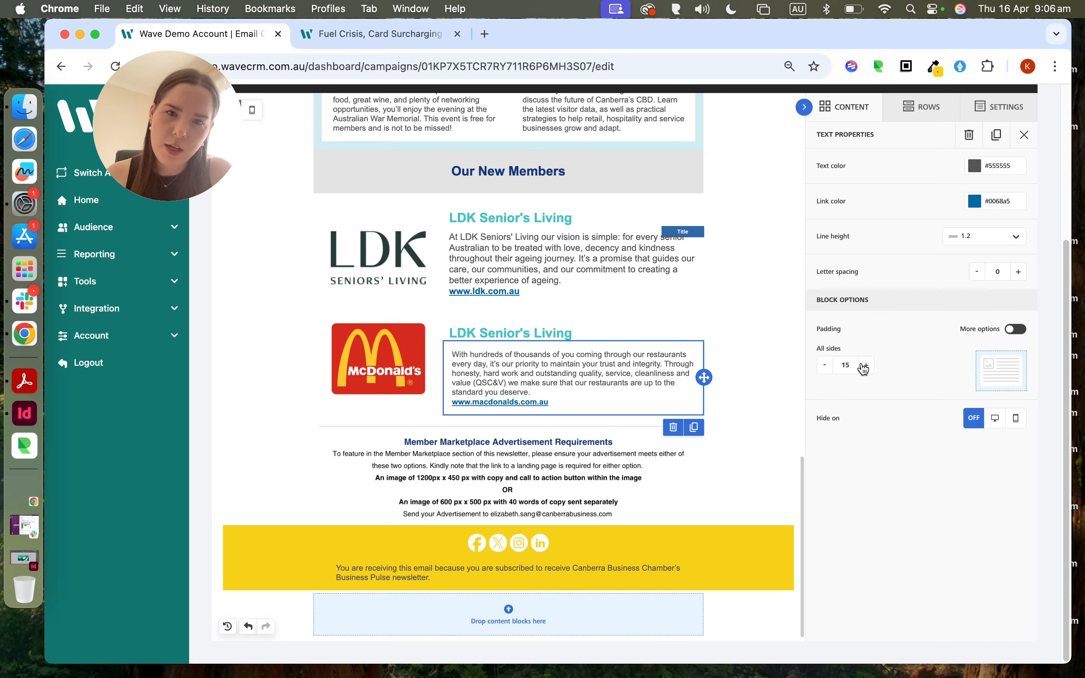
{"action": "left_click", "coordinate": [825, 365]}
{"action": "left_click", "coordinate": [1018, 329]}
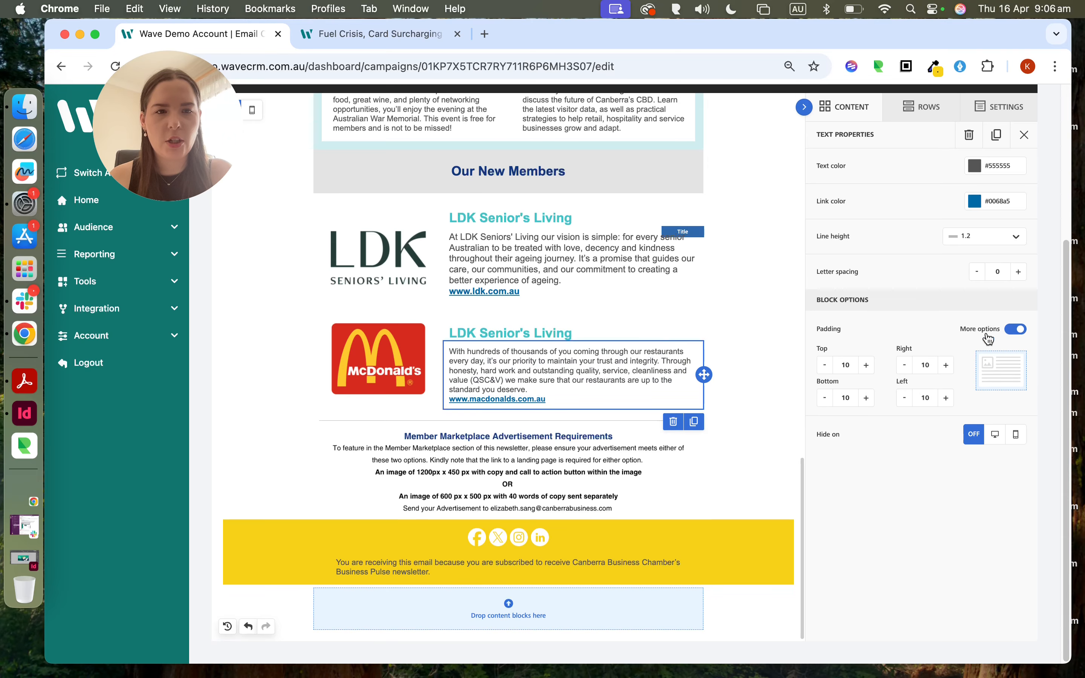
{"action": "left_click", "coordinate": [868, 367]}
{"action": "left_click", "coordinate": [620, 285]}
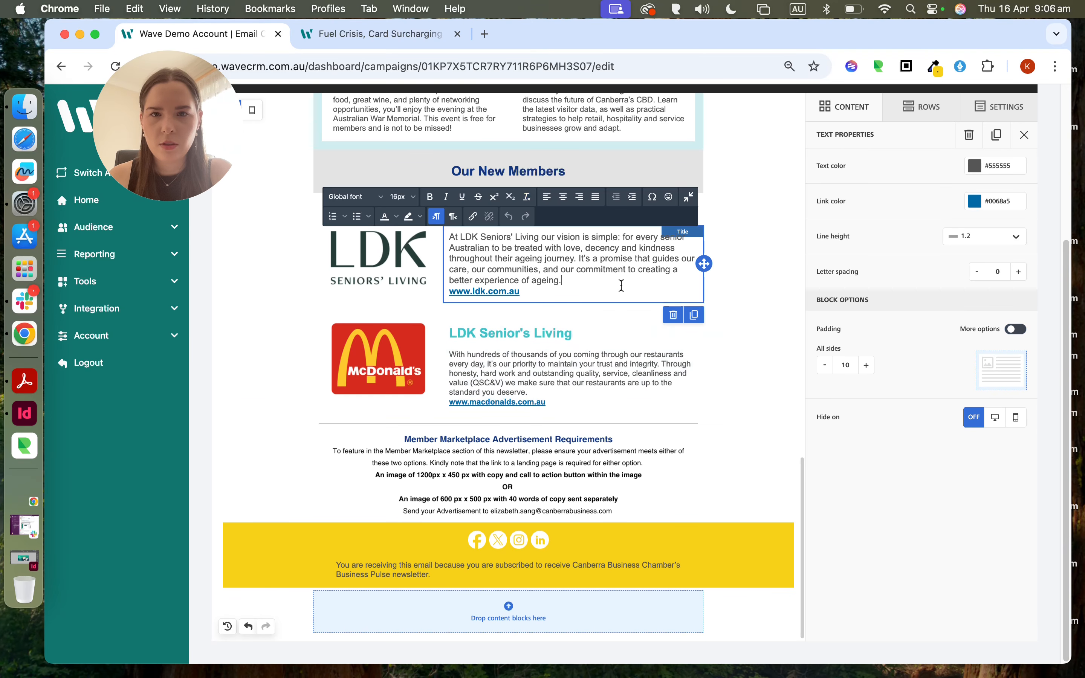
{"action": "left_click", "coordinate": [546, 363]}
{"action": "left_click", "coordinate": [824, 367]}
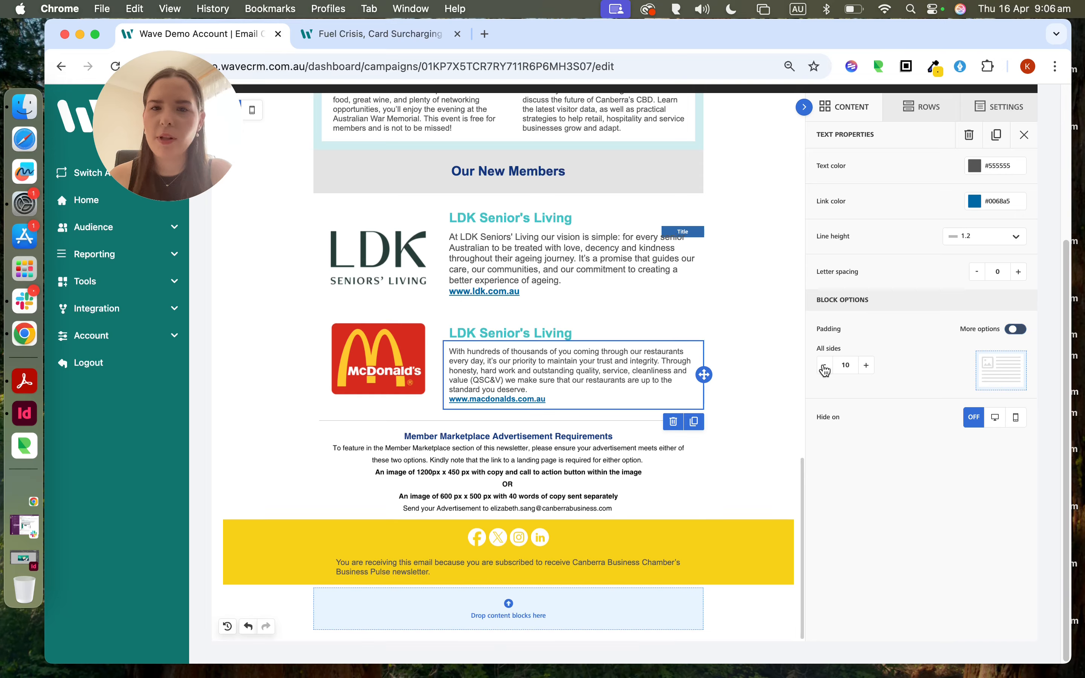
Step: Try to widen the logo column of the McDonald's row in its column structure
{"action": "left_click", "coordinate": [571, 280]}
{"action": "left_click", "coordinate": [366, 329]}
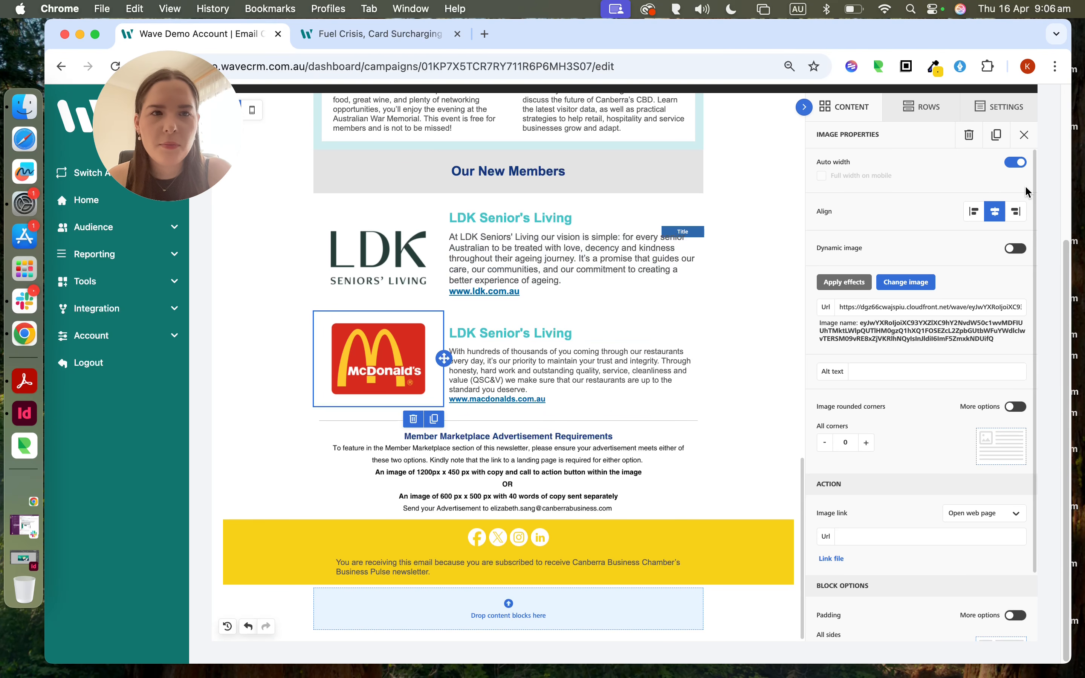
{"action": "scroll", "coordinate": [972, 363], "scroll_direction": "down", "scroll_amount": 3}
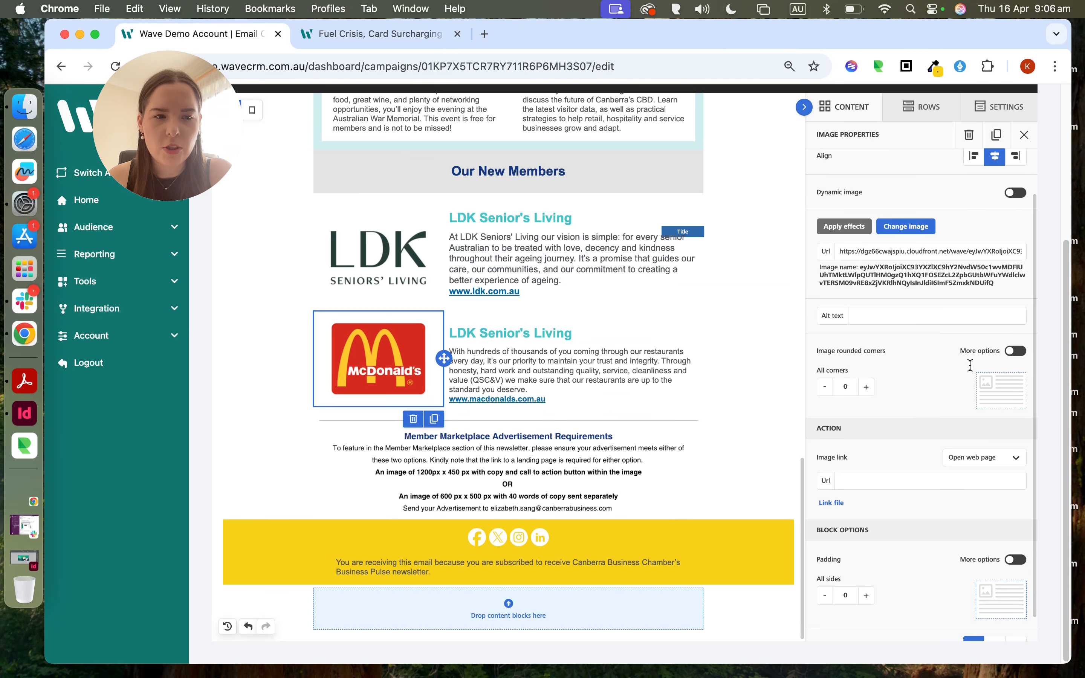
{"action": "left_click", "coordinate": [260, 343]}
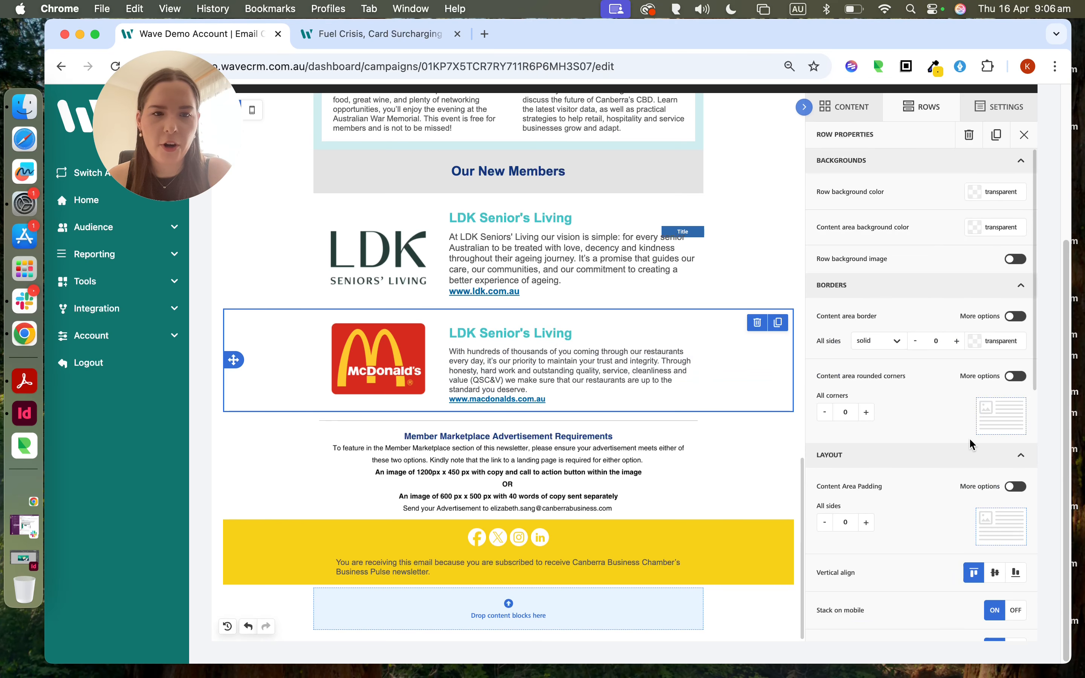
{"action": "scroll", "coordinate": [969, 445], "scroll_direction": "down", "scroll_amount": 10}
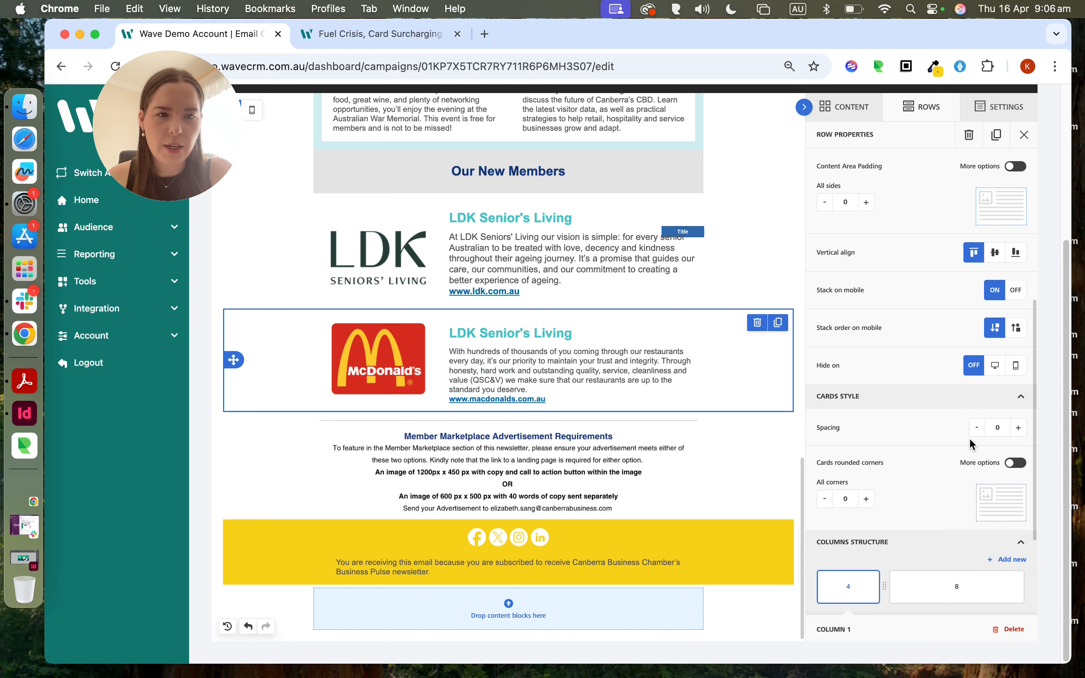
{"action": "scroll", "coordinate": [969, 440], "scroll_direction": "down", "scroll_amount": 1}
{"action": "mouse_move", "coordinate": [882, 403]}
{"action": "left_mouse_down"}
{"action": "mouse_move", "coordinate": [858, 409]}
{"action": "mouse_move", "coordinate": [898, 411]}
{"action": "left_mouse_up"}
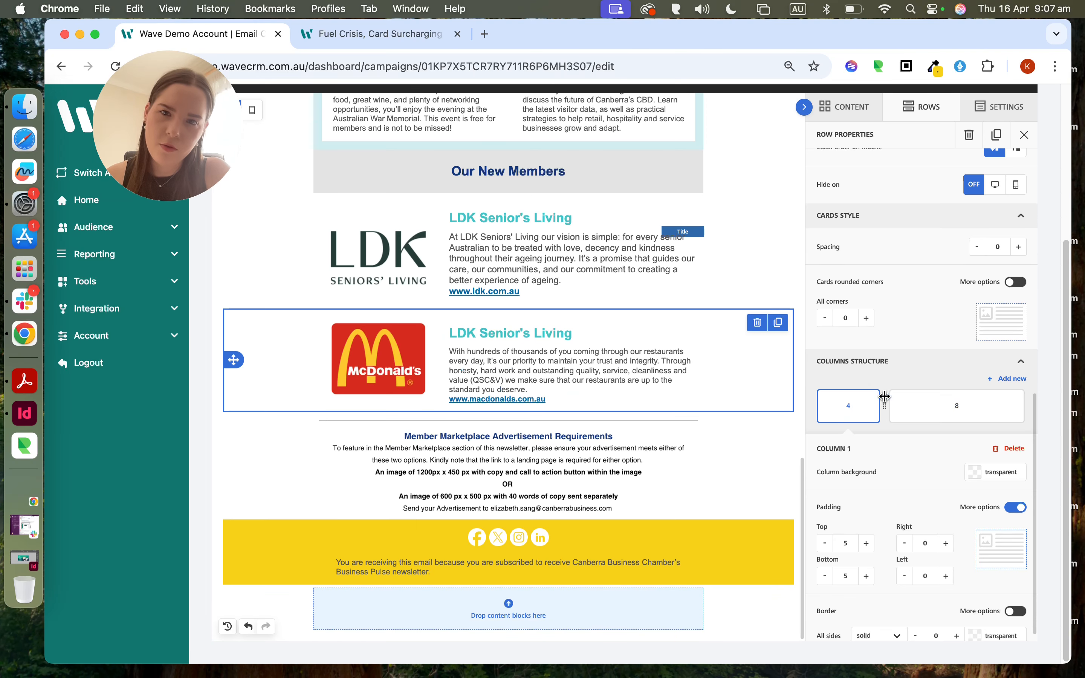
Step: Turn off automatic width for the McDonald's logo and set its width to 100%
{"action": "left_click", "coordinate": [393, 351]}
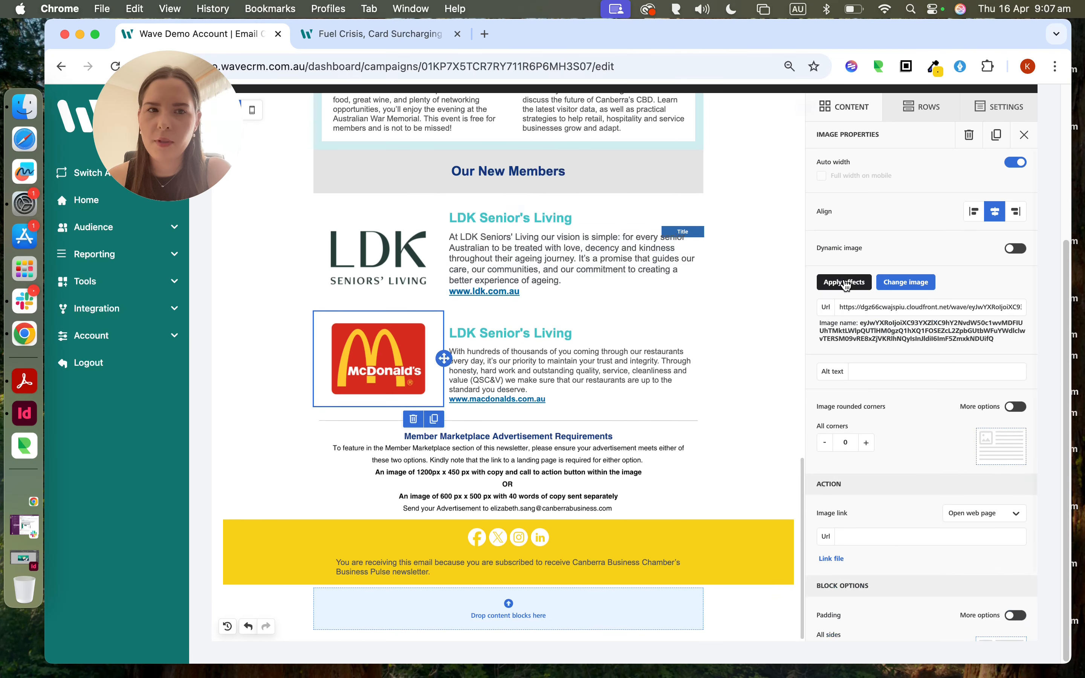
{"action": "left_click", "coordinate": [1008, 164]}
{"action": "mouse_move", "coordinate": [1024, 193]}
{"action": "left_mouse_down"}
{"action": "mouse_move", "coordinate": [977, 193]}
{"action": "mouse_move", "coordinate": [1022, 193]}
{"action": "left_mouse_up"}
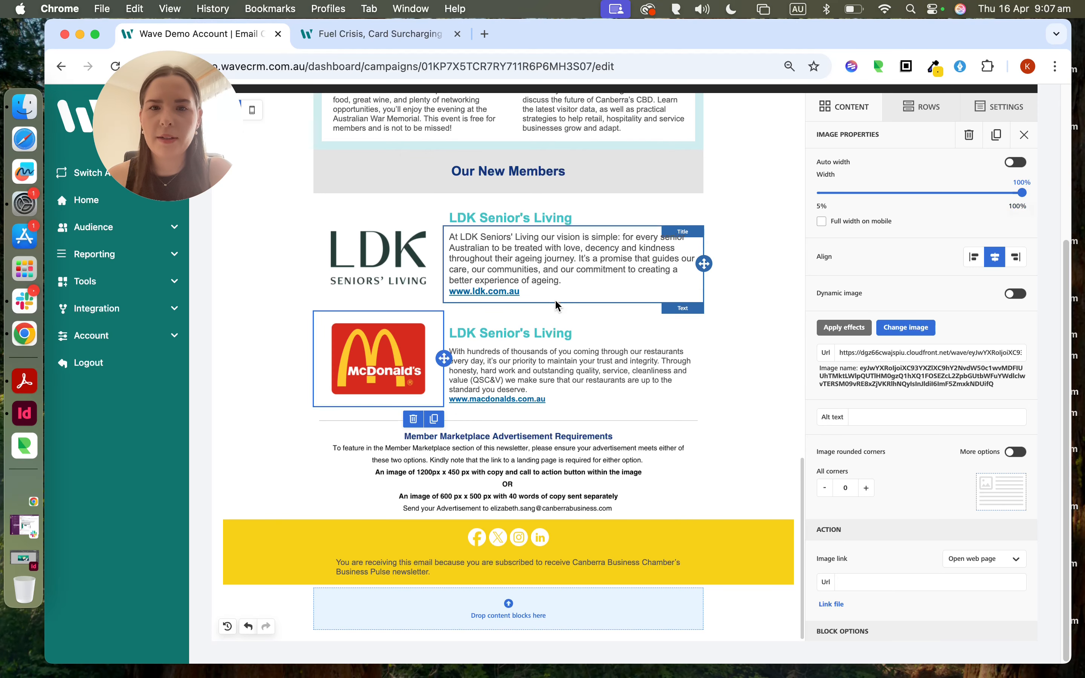
{"action": "left_click", "coordinate": [545, 361]}
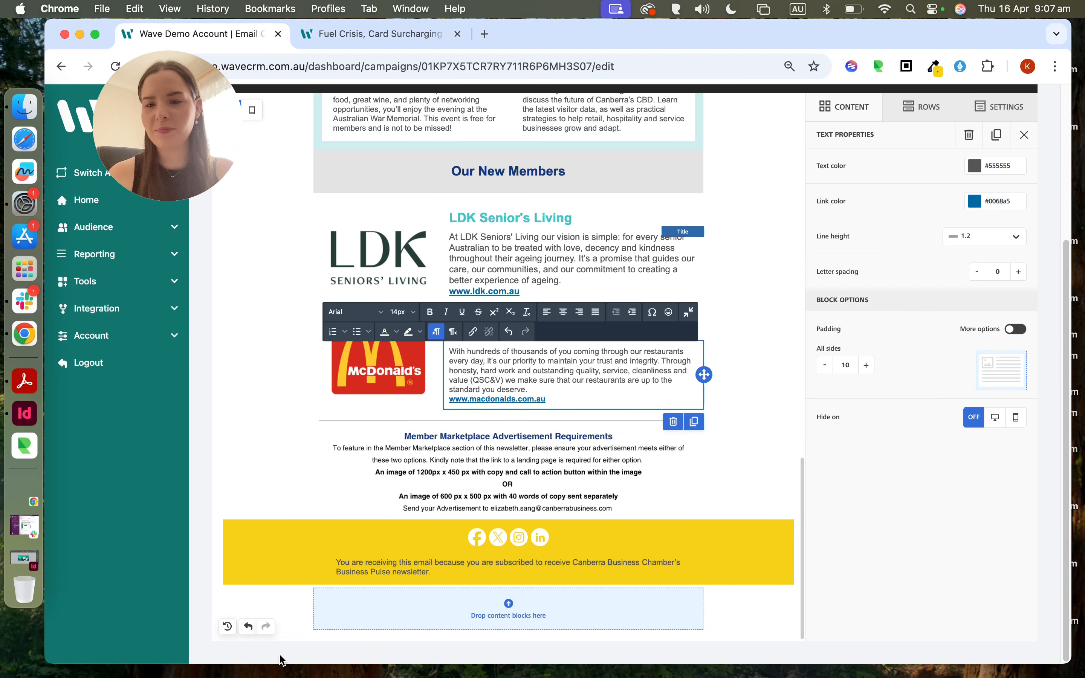